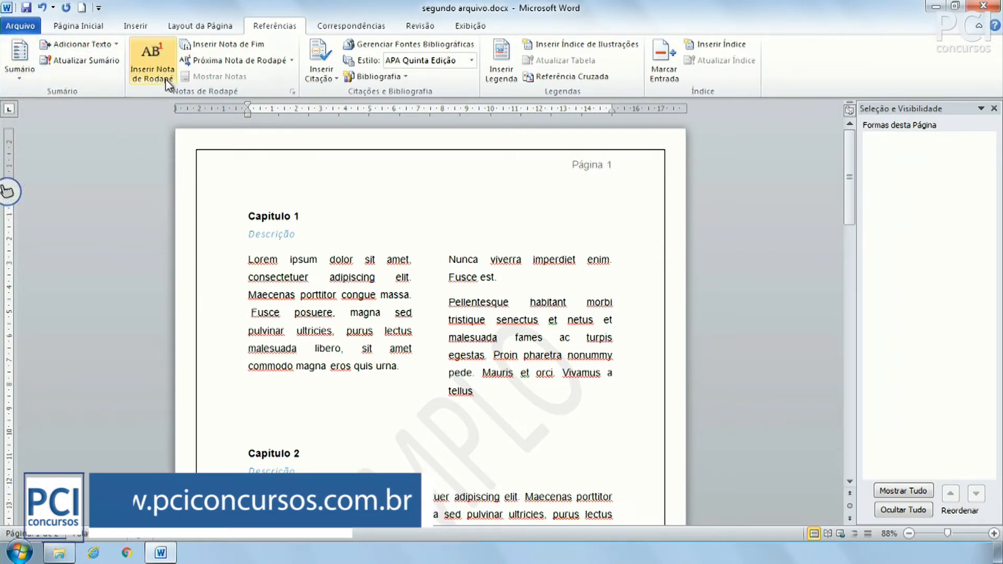
# Preview the table of contents gallery without inserting anything, then scroll through the document.
pyautogui.click(32, 76)
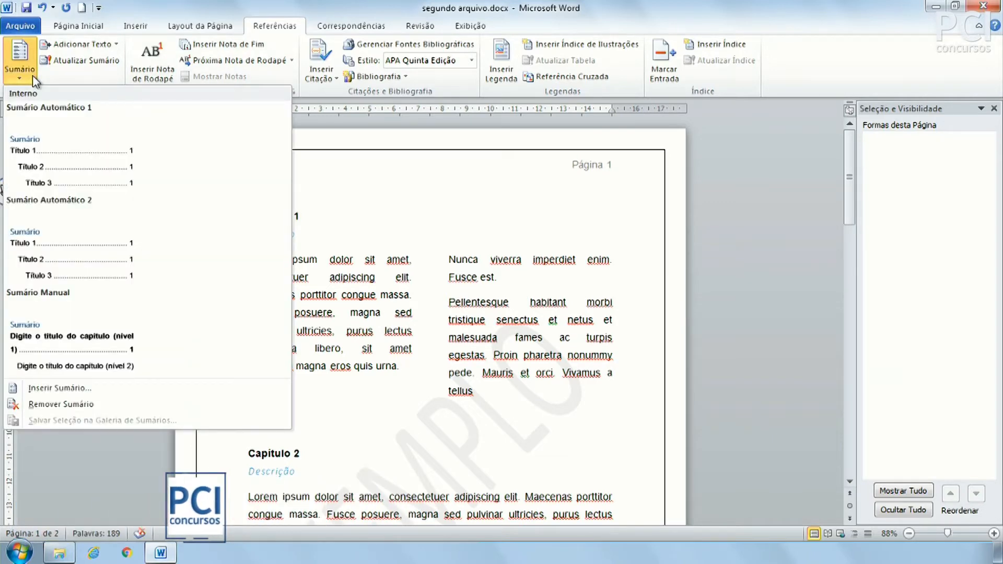
pyautogui.click(33, 75)
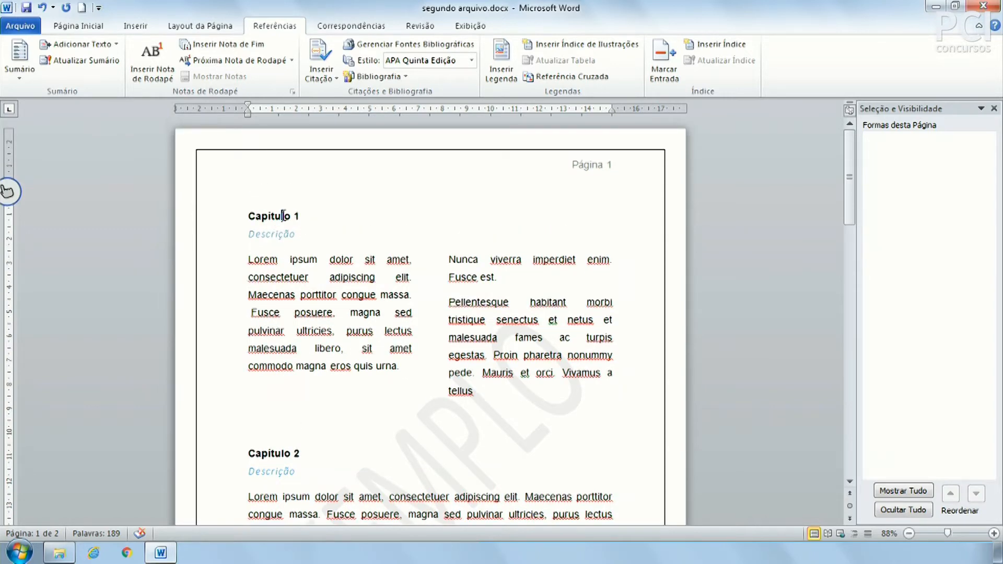
pyautogui.scroll(-4, 281, 314)
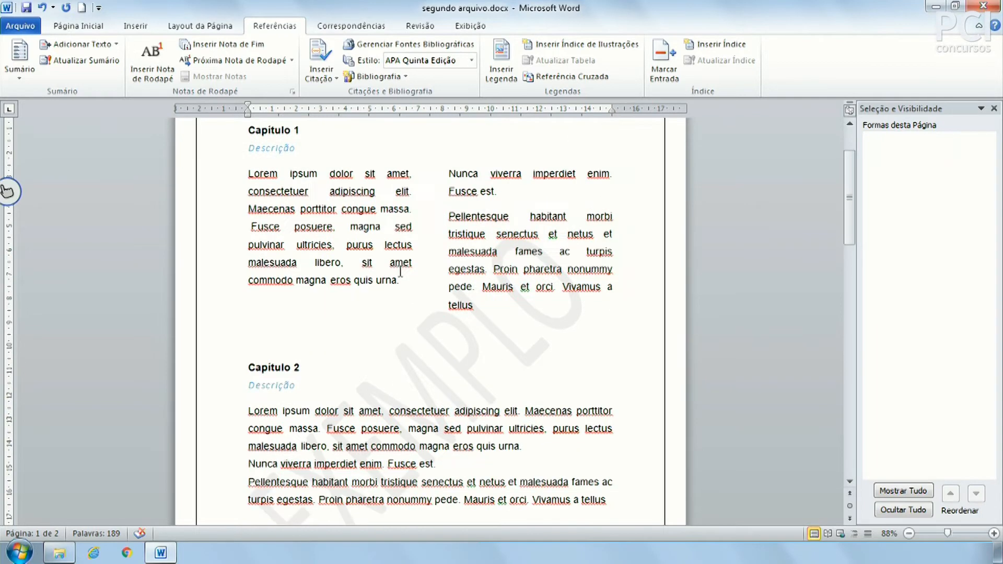
pyautogui.scroll(-8, 281, 336)
pyautogui.scroll(12, 379, 376)
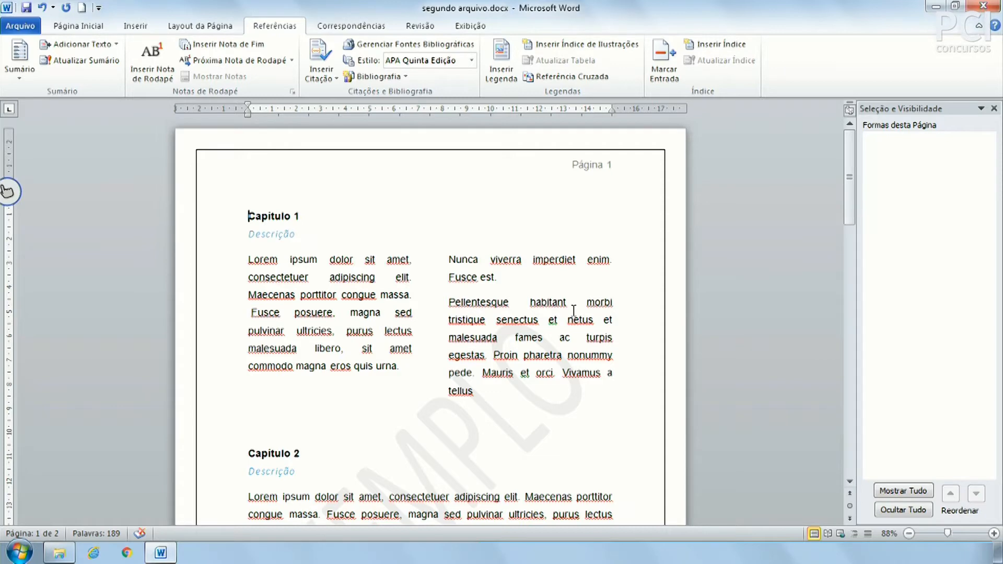
# Insert a page break before Capítulo 1 so it starts on page 2.
pyautogui.press('Return')
pyautogui.press('Return')
pyautogui.press('BackSpace')
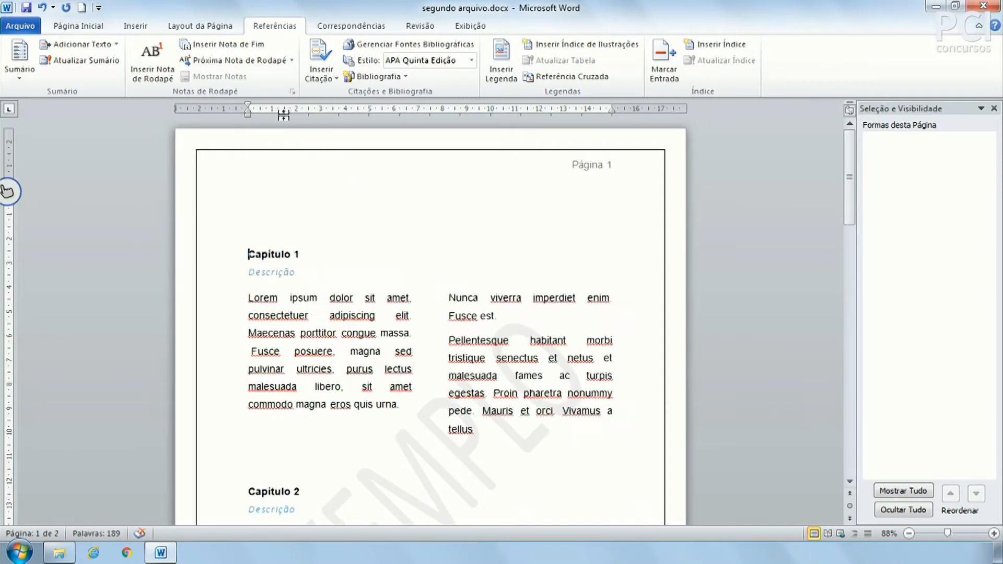
pyautogui.click(135, 26)
pyautogui.click(102, 59)
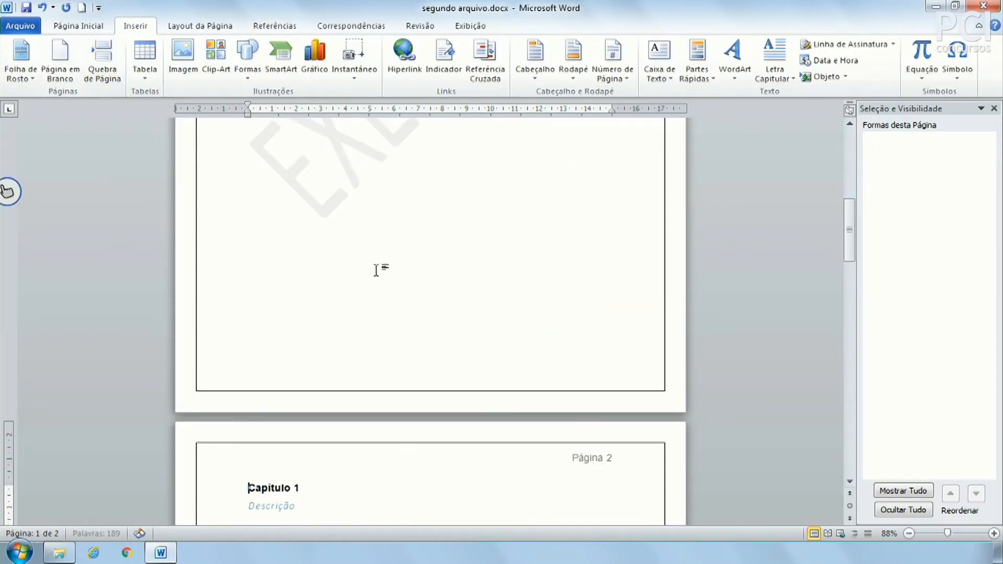
pyautogui.scroll(-6, 608, 266)
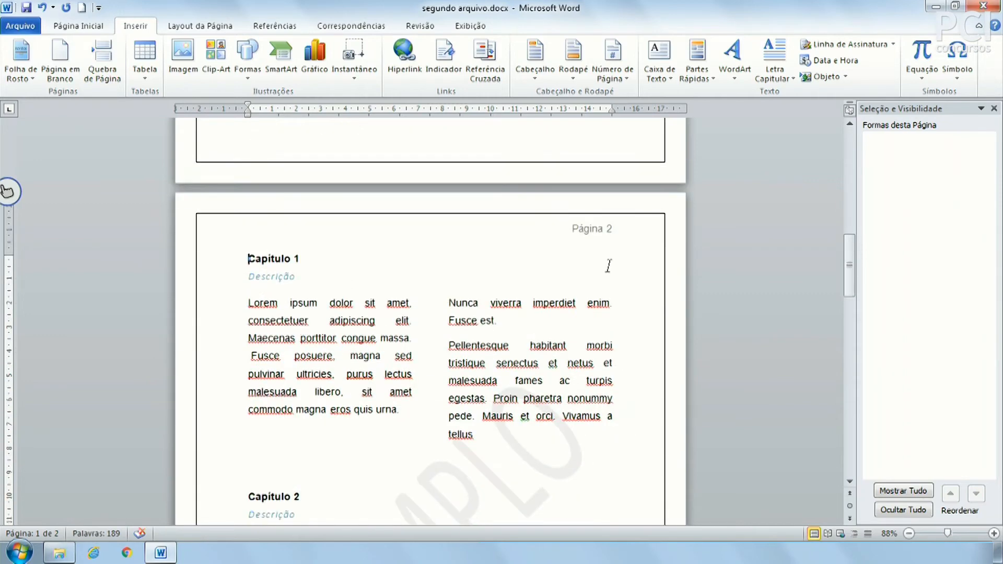
pyautogui.scroll(-5, 555, 340)
pyautogui.scroll(-4, 403, 320)
# Try a page break before Capítulo 3, then undo it.
pyautogui.click(277, 301)
pyautogui.click(307, 286)
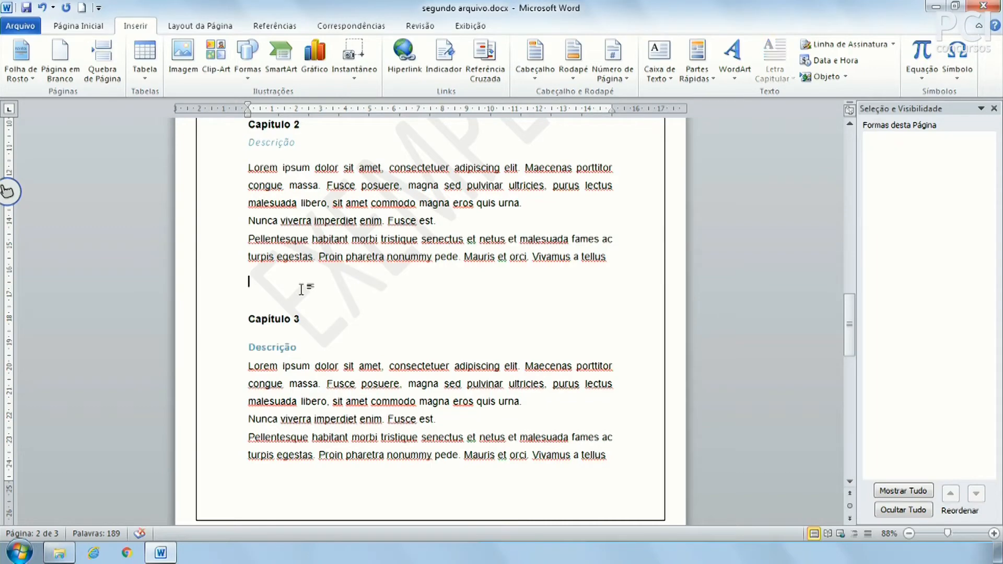
pyautogui.click(113, 76)
pyautogui.scroll(-2, 564, 312)
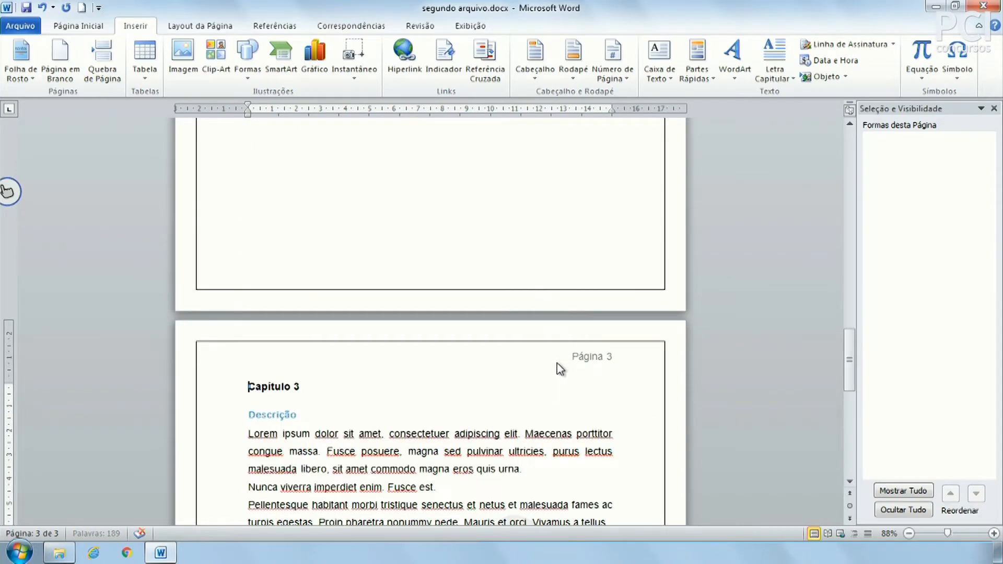
pyautogui.scroll(15, 519, 347)
pyautogui.scroll(10, 520, 346)
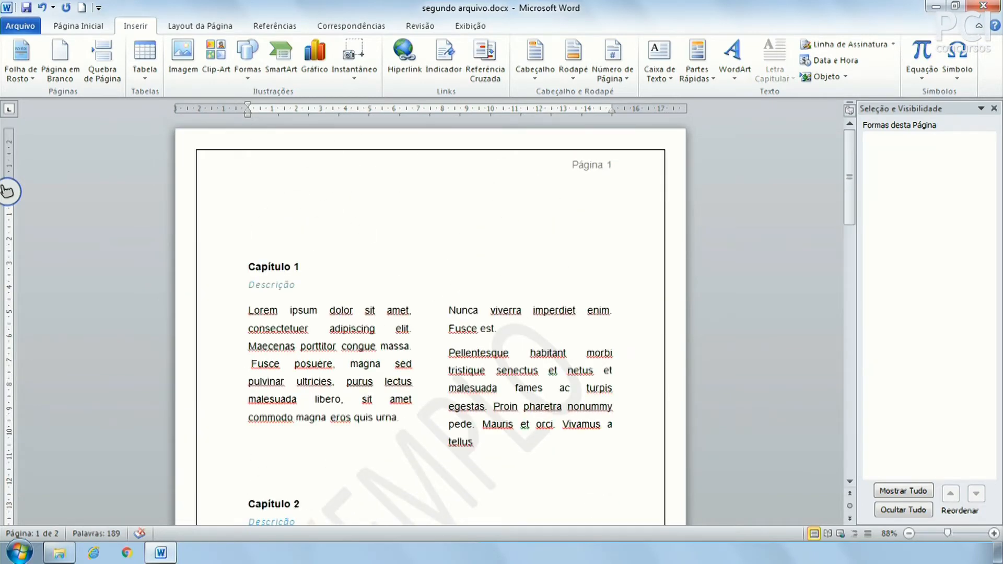
pyautogui.hotkey('ctrl', 'z')
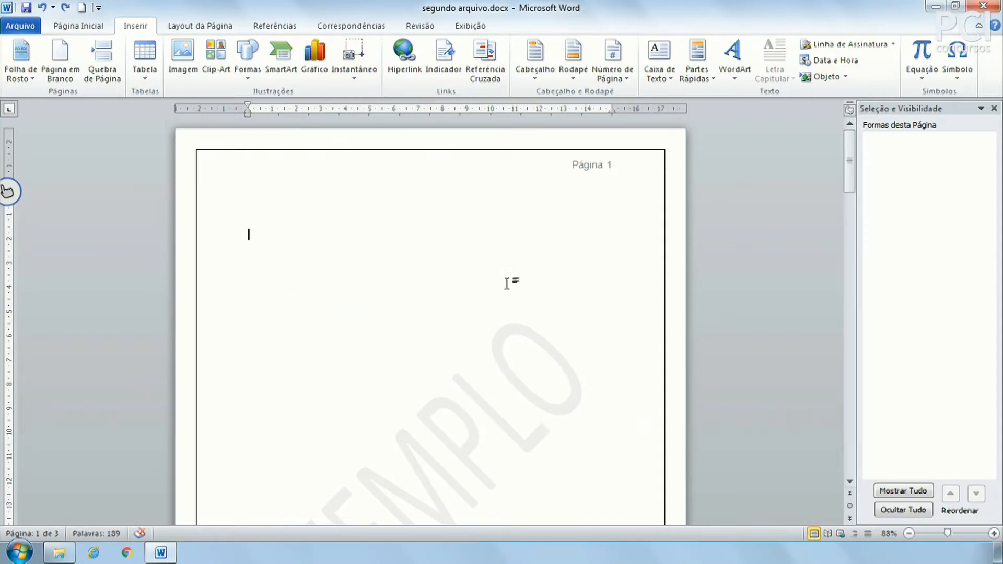
# Zoom out to 60% and close the Seleção e Visibilidade pane.
pyautogui.scroll(-10, 501, 284)
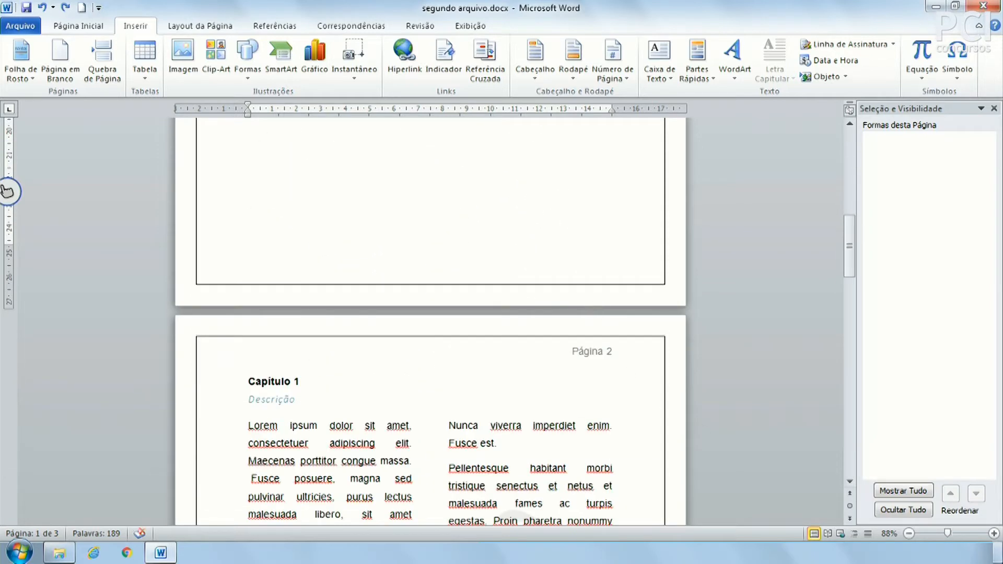
pyautogui.click(910, 533)
pyautogui.click(910, 534)
pyautogui.click(909, 533)
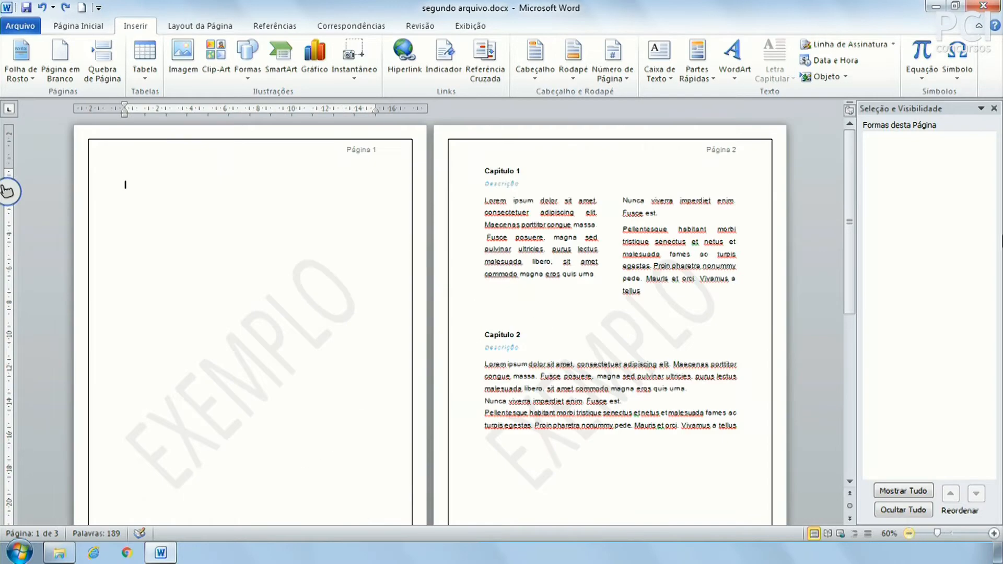
pyautogui.click(995, 108)
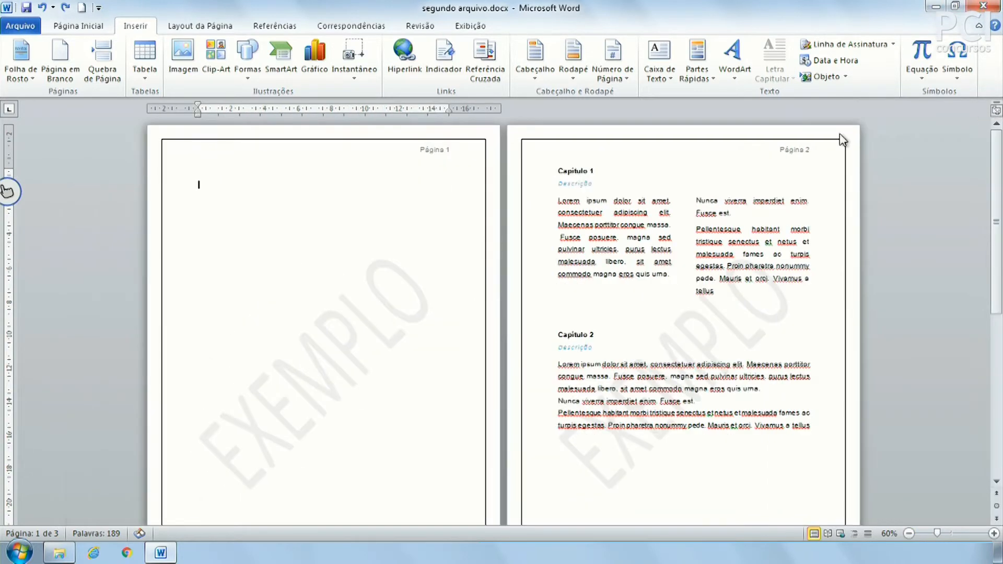
pyautogui.click(368, 230)
pyautogui.scroll(-1, 494, 290)
# Insert Sumário Automático 1 from the Referências Sumário gallery on page 1.
pyautogui.scroll(1, 609, 256)
pyautogui.click(205, 25)
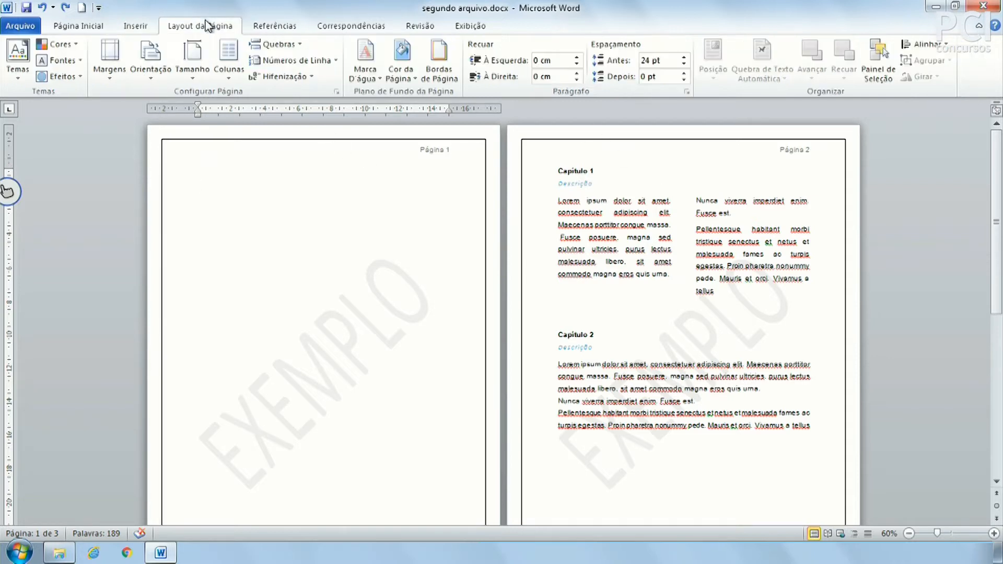
pyautogui.click(264, 24)
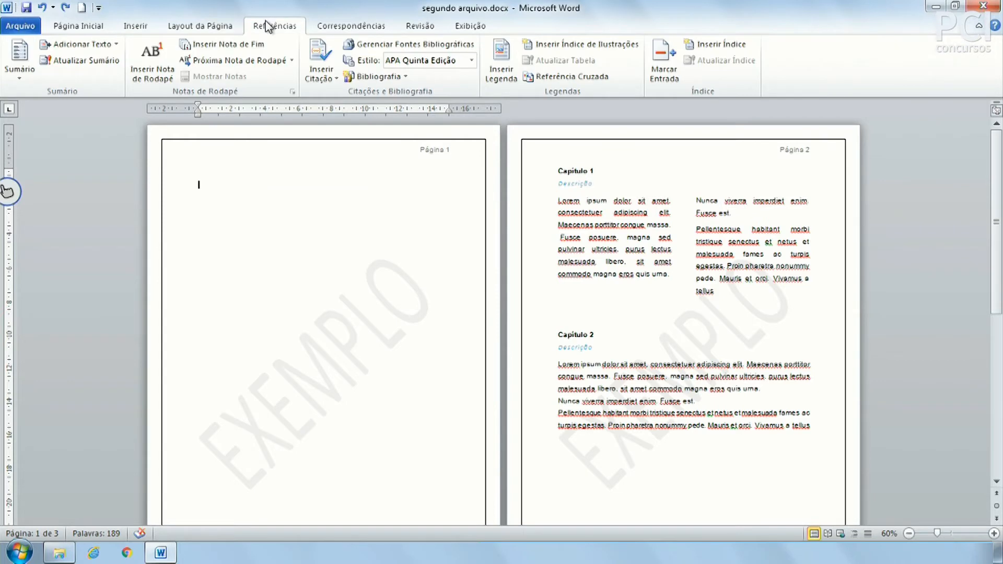
pyautogui.click(30, 70)
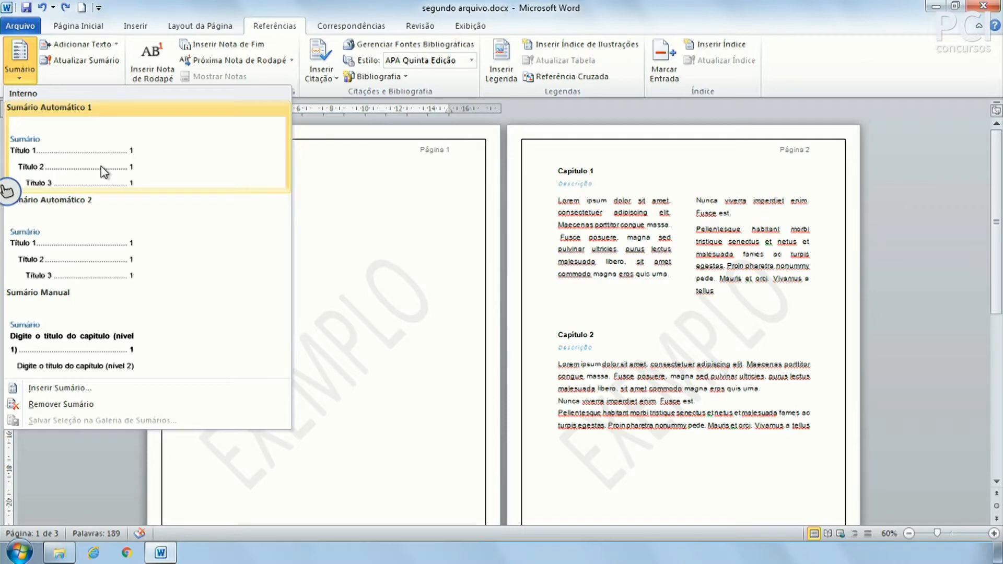
pyautogui.click(114, 163)
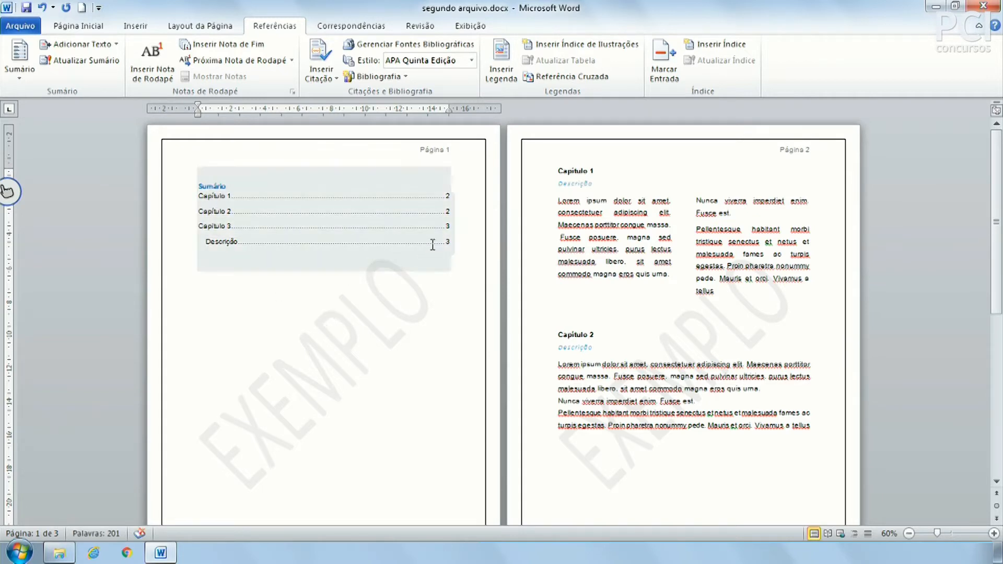
# Check the new Sumário and place the caret on the empty line above Capítulo 2.
pyautogui.click(445, 201)
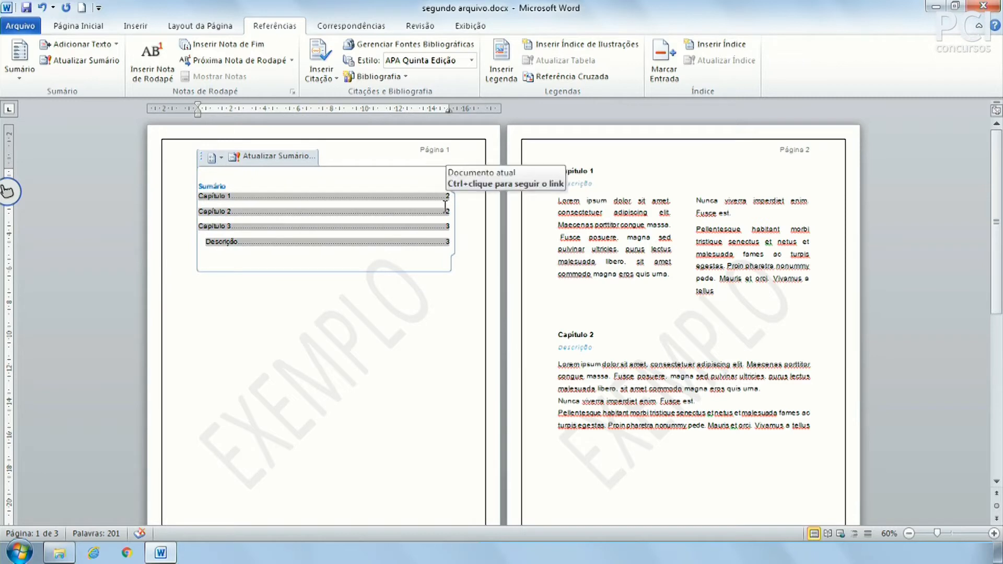
pyautogui.click(467, 290)
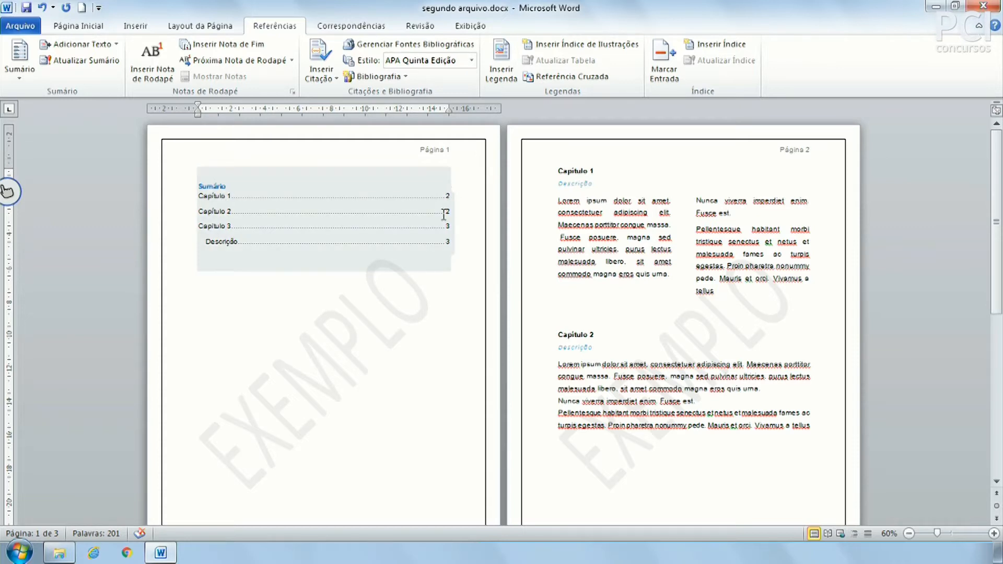
pyautogui.click(745, 267)
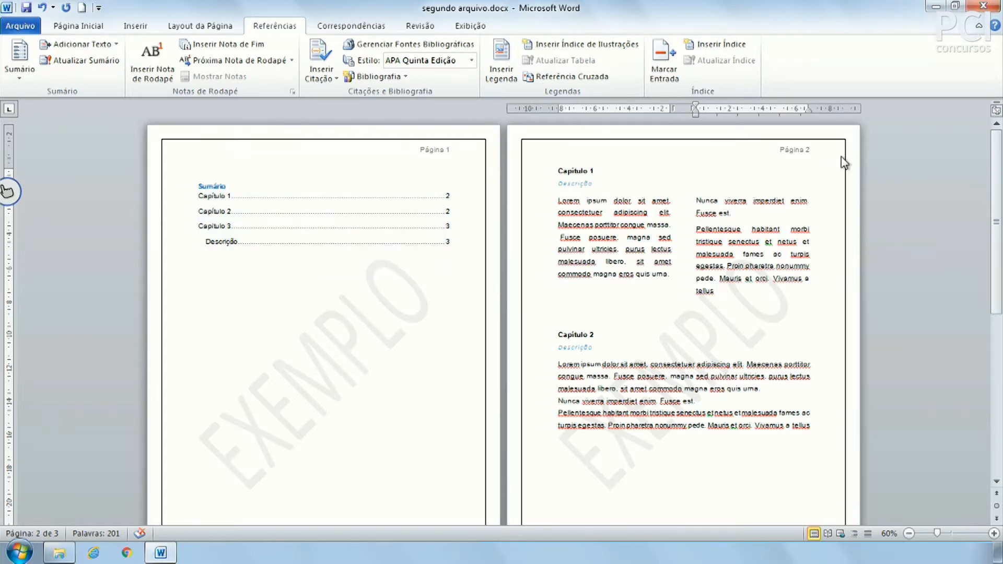
pyautogui.click(588, 171)
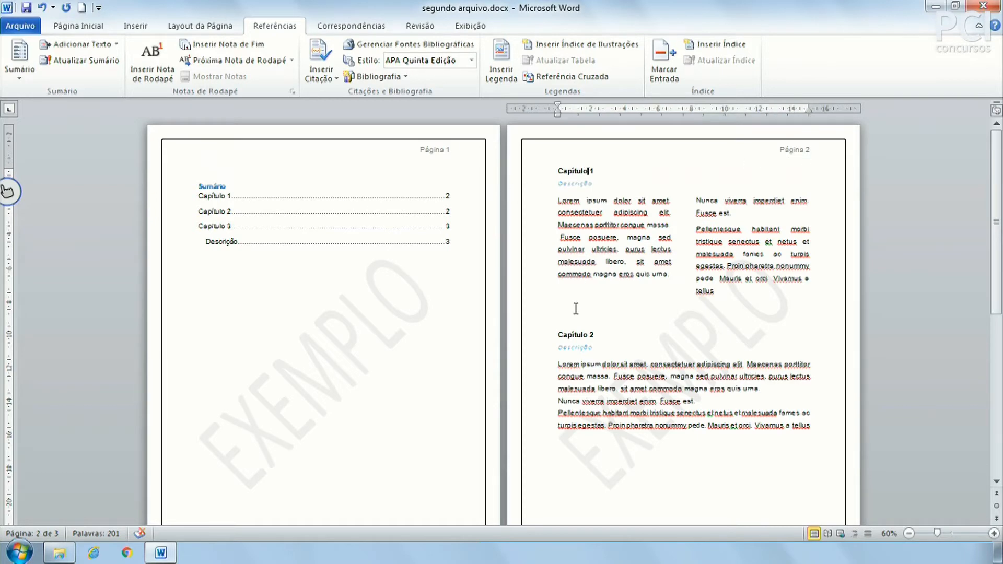
pyautogui.scroll(-5, 583, 330)
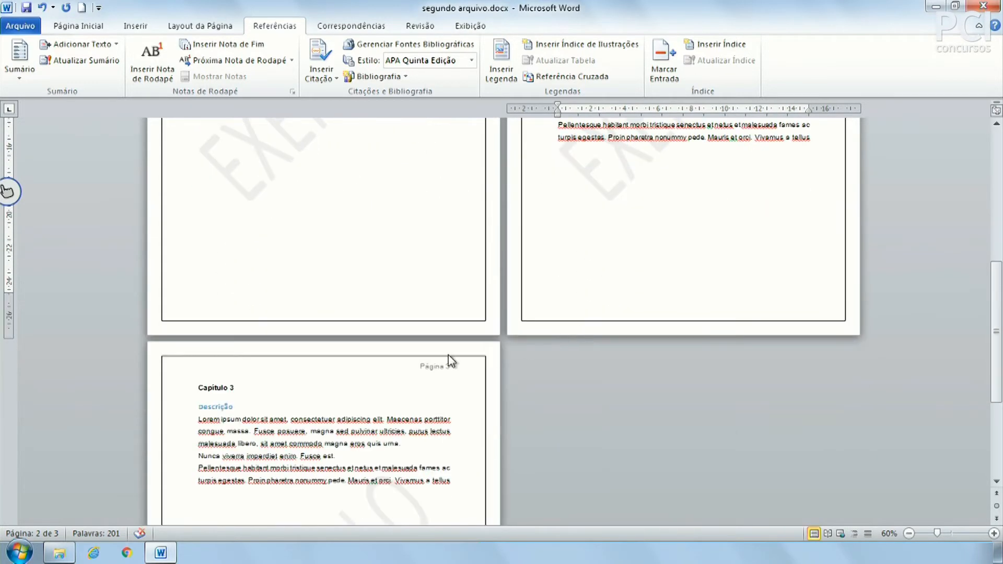
pyautogui.scroll(5, 287, 369)
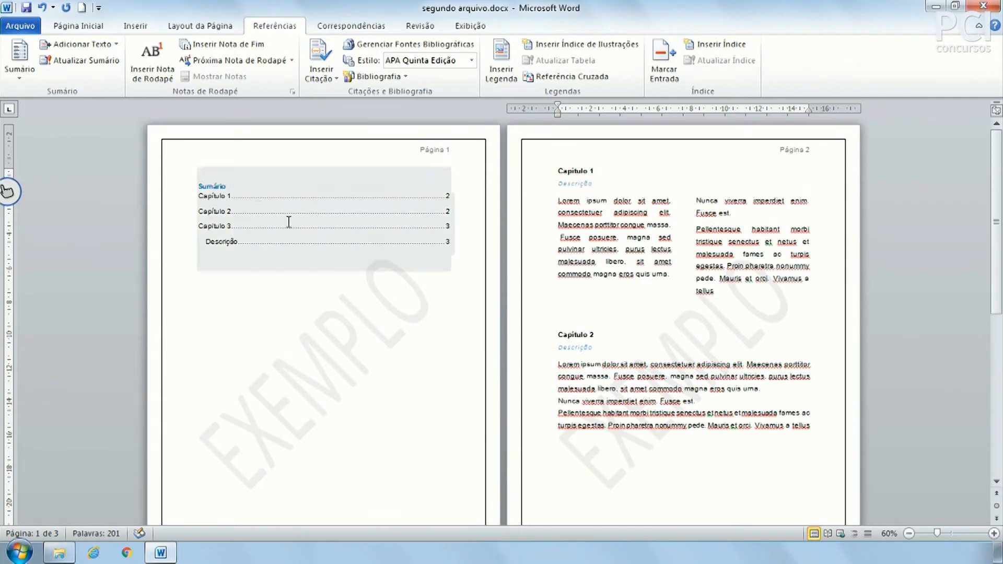
pyautogui.click(290, 196)
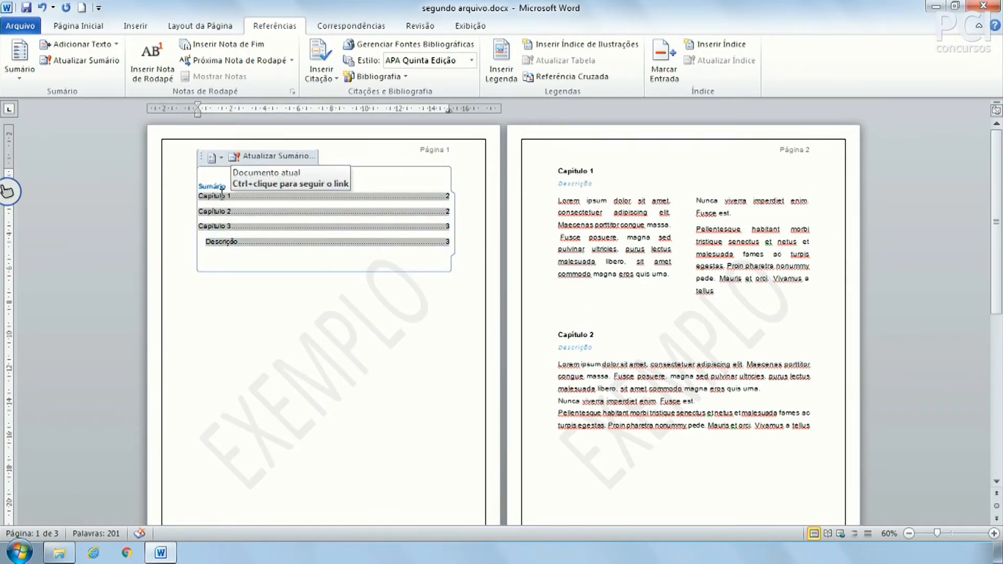
pyautogui.click(632, 337)
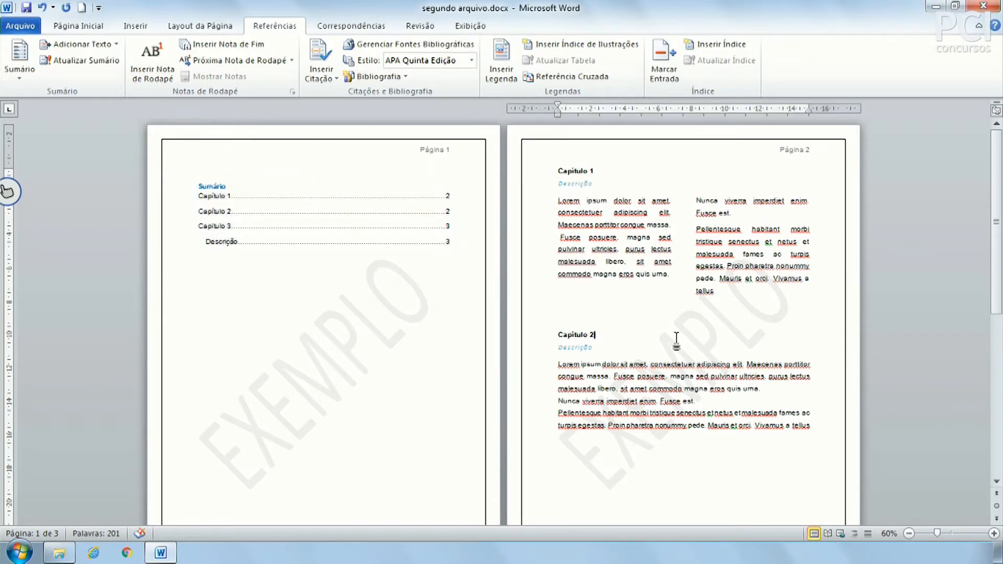
pyautogui.click(581, 311)
pyautogui.click(78, 25)
pyautogui.click(135, 26)
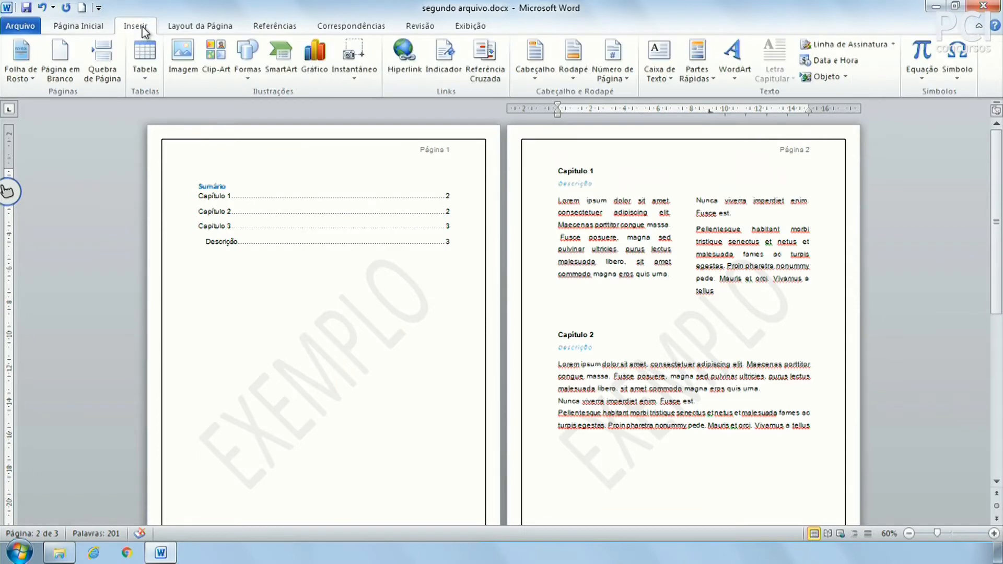
# Start Capítulo 2 on a new page and remove the leftover empty line.
pyautogui.click(102, 60)
pyautogui.scroll(-3, 481, 481)
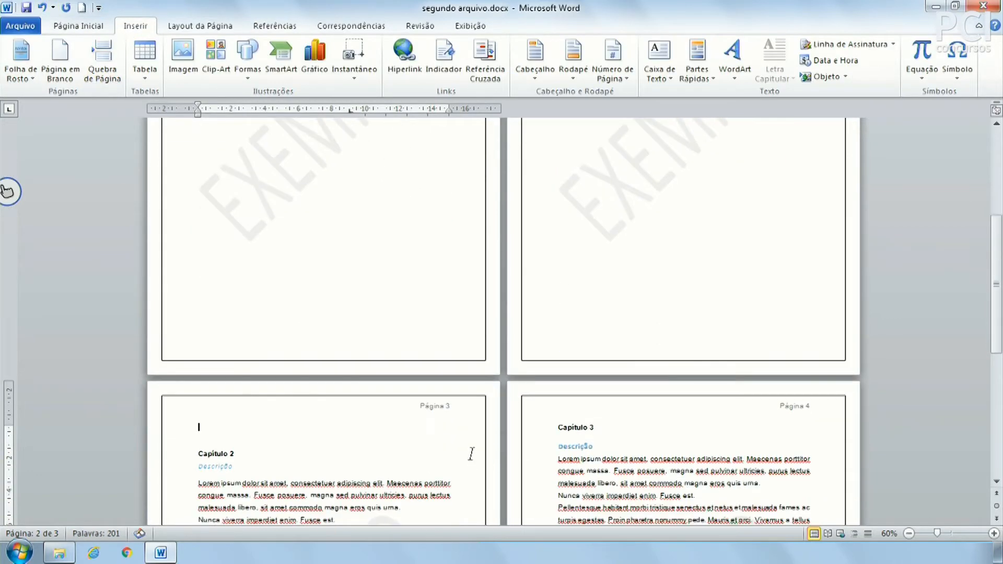
pyautogui.press('Delete')
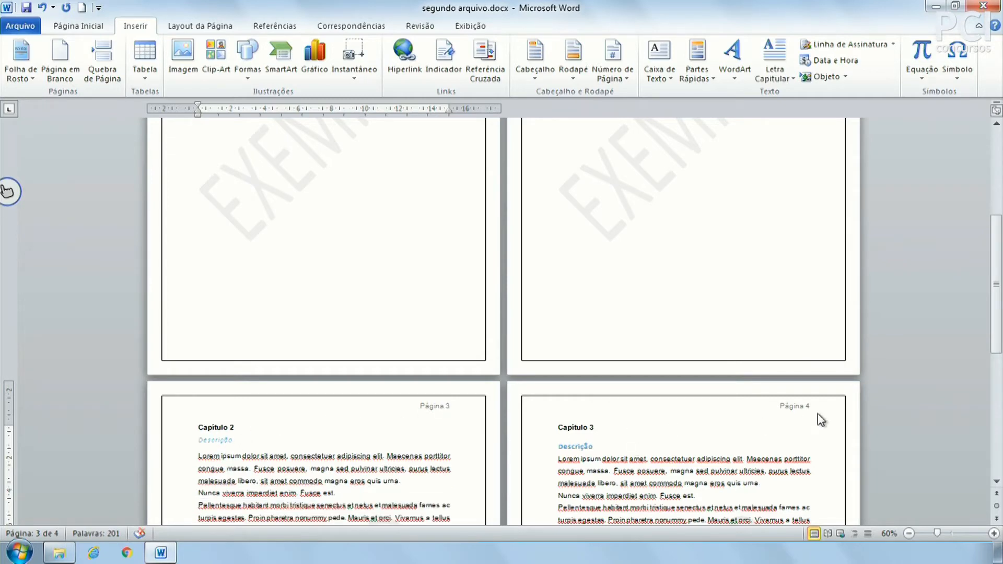
pyautogui.scroll(9, 815, 413)
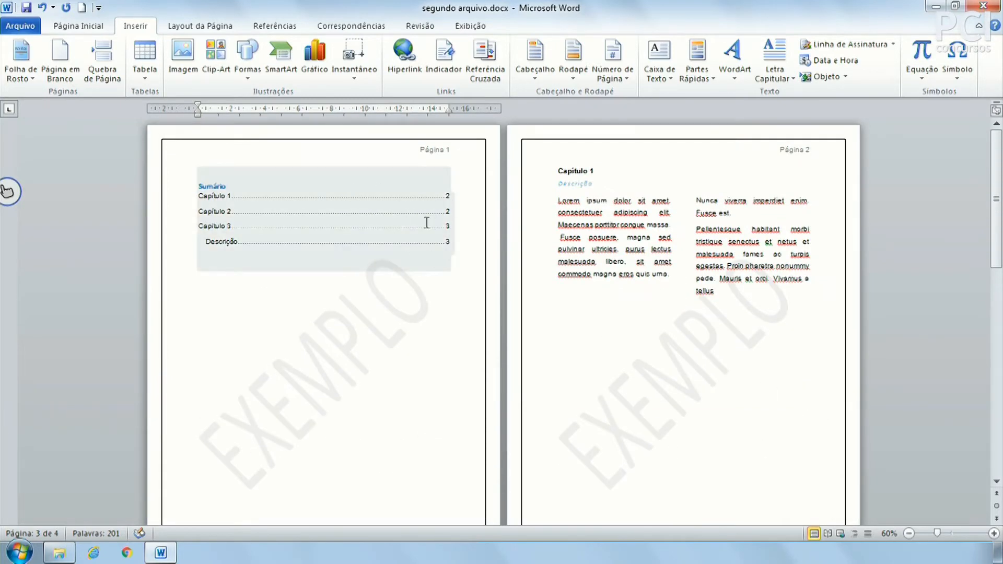
# Rebuild the whole Sumário with Atualizar Sumário using Atualizar o índice inteiro.
pyautogui.click(287, 213)
pyautogui.click(278, 158)
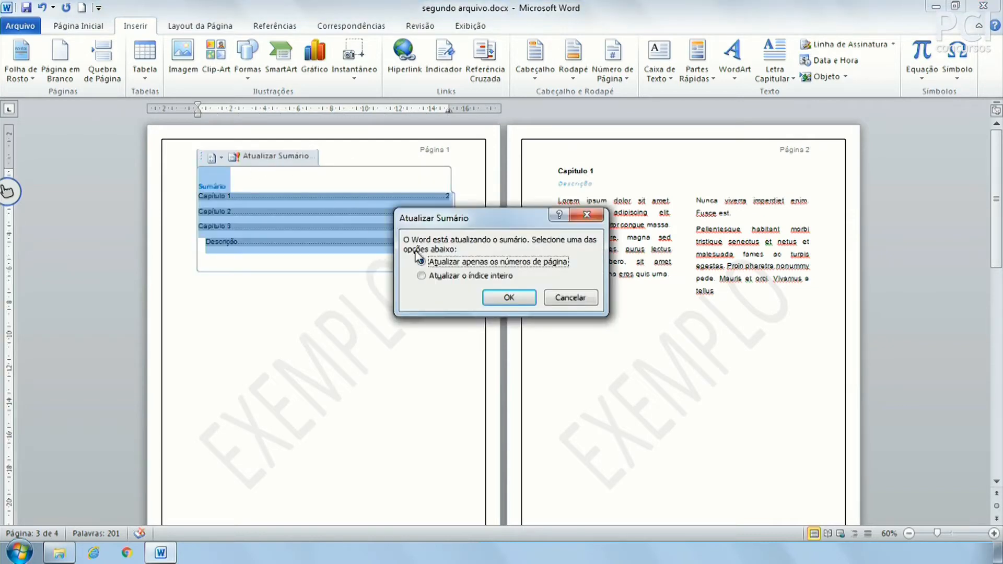
pyautogui.click(464, 277)
pyautogui.click(523, 299)
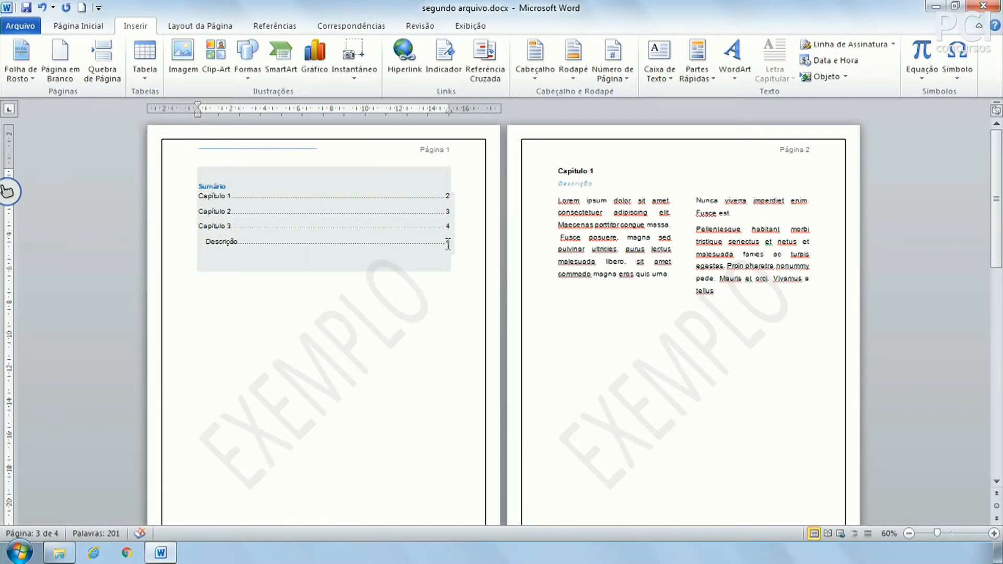
pyautogui.click(448, 244)
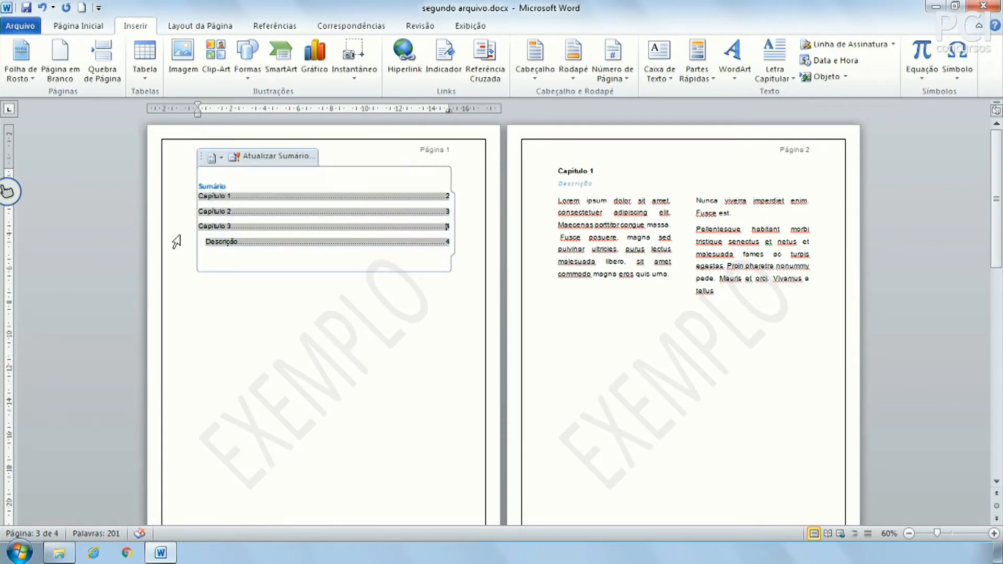
pyautogui.click(275, 362)
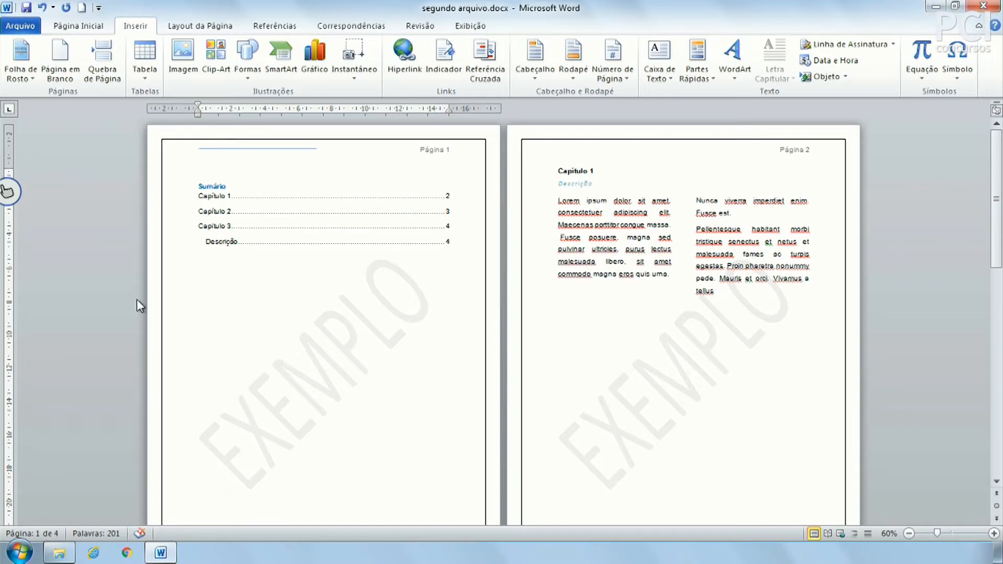
# Replace the Capítulo 1 heading with '1 Introdução'.
pyautogui.click(189, 27)
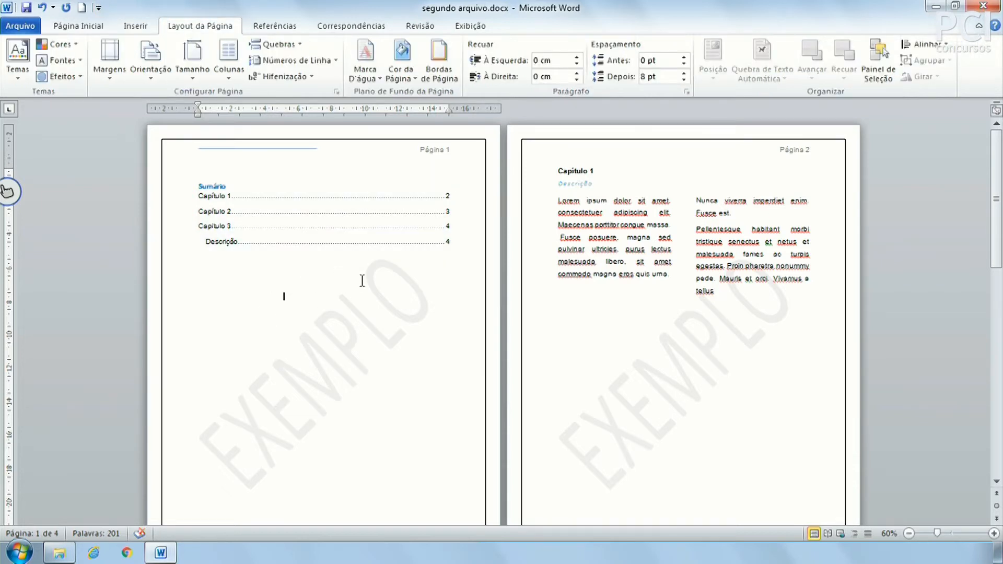
pyautogui.click(604, 176)
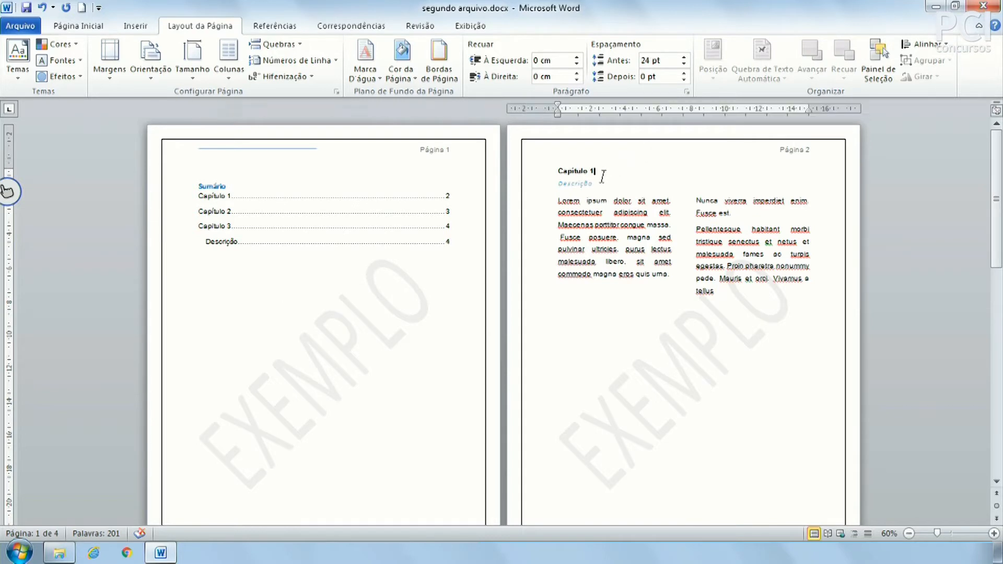
pyautogui.tripleClick(654, 172)
pyautogui.press('Delete')
pyautogui.write('1 Int')
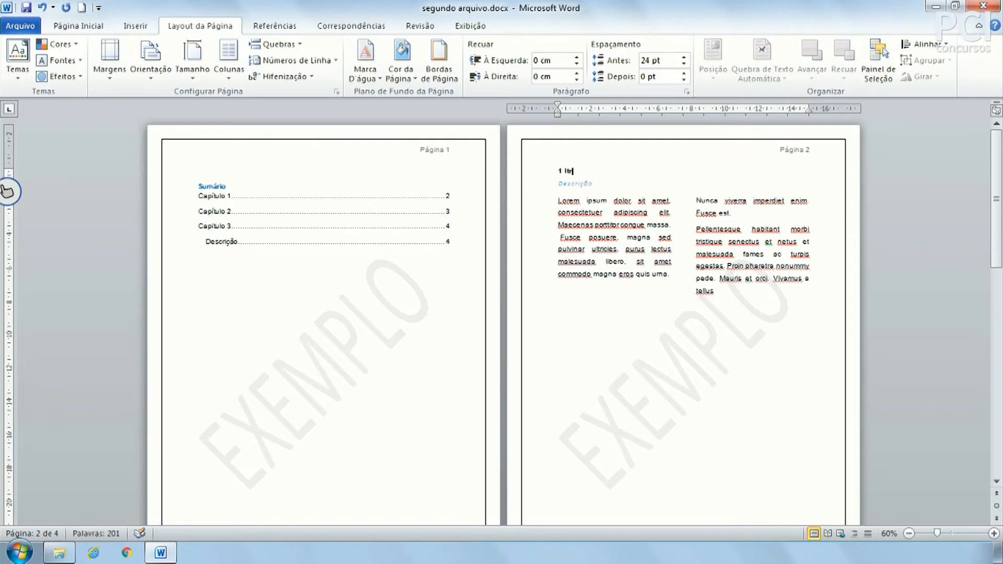
pyautogui.write('rodução')
# Replace the Capitulo 2 heading on page 3 with '1.1 Inicio do trabalho'.
pyautogui.scroll(-10, 894, 473)
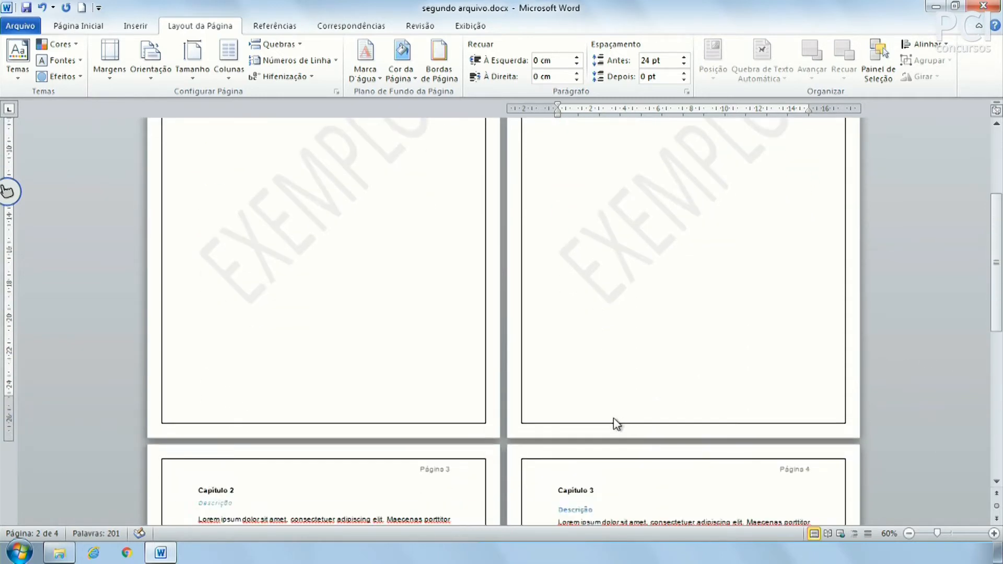
pyautogui.click(234, 408)
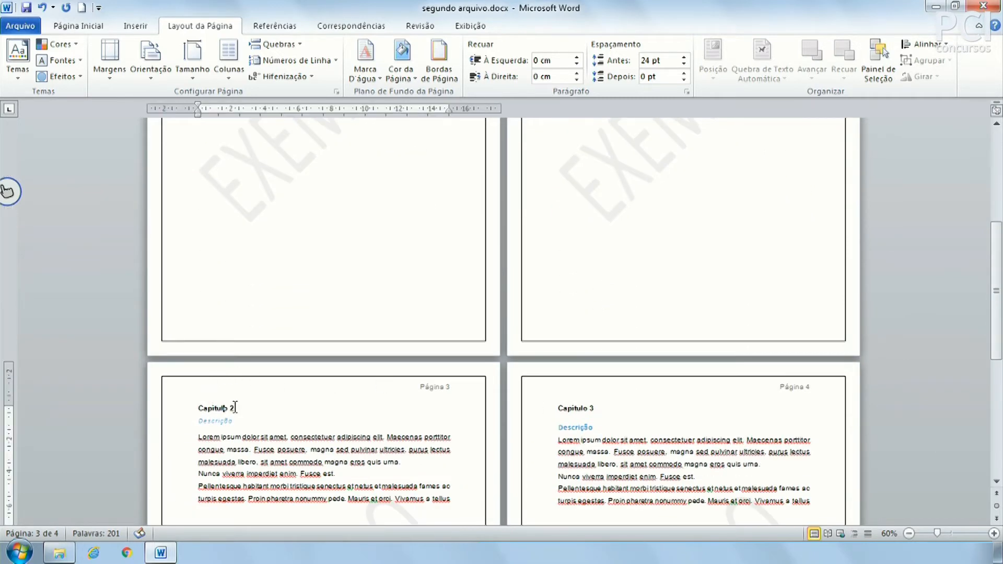
pyautogui.hotkey('shift', 'Home')
pyautogui.write('1.')
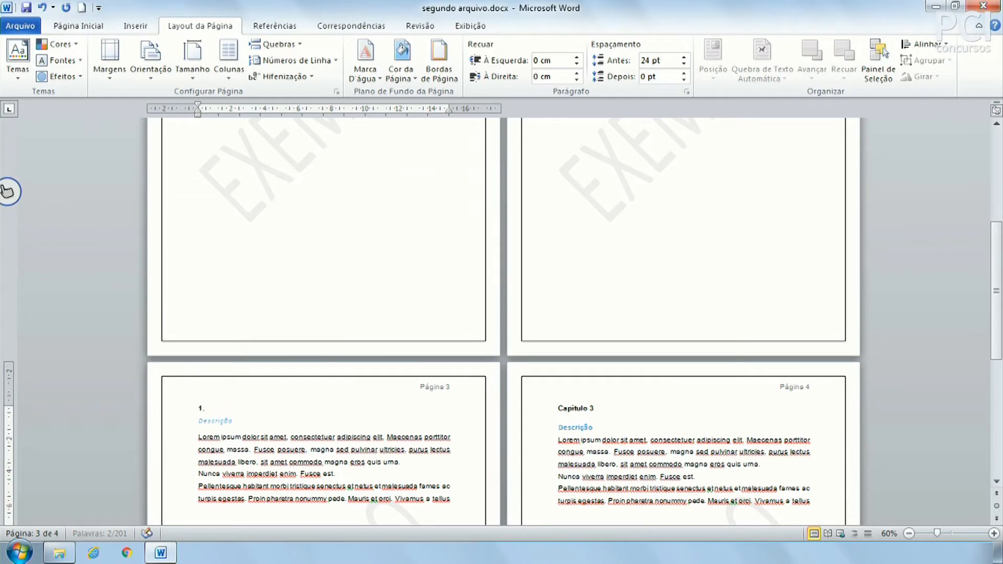
pyautogui.write('1 Inicio do trabalho')
pyautogui.scroll(5, 354, 365)
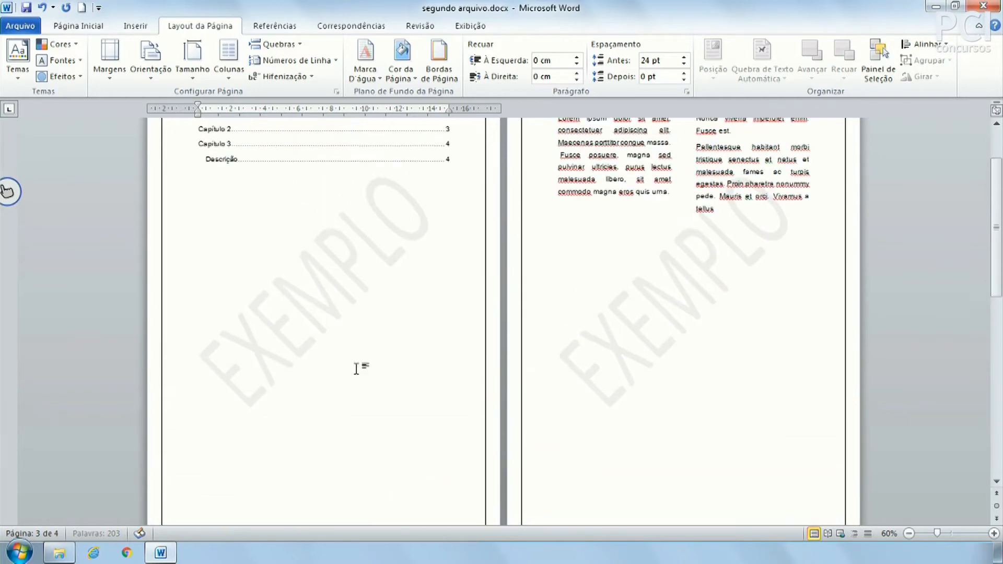
pyautogui.scroll(-5, 354, 488)
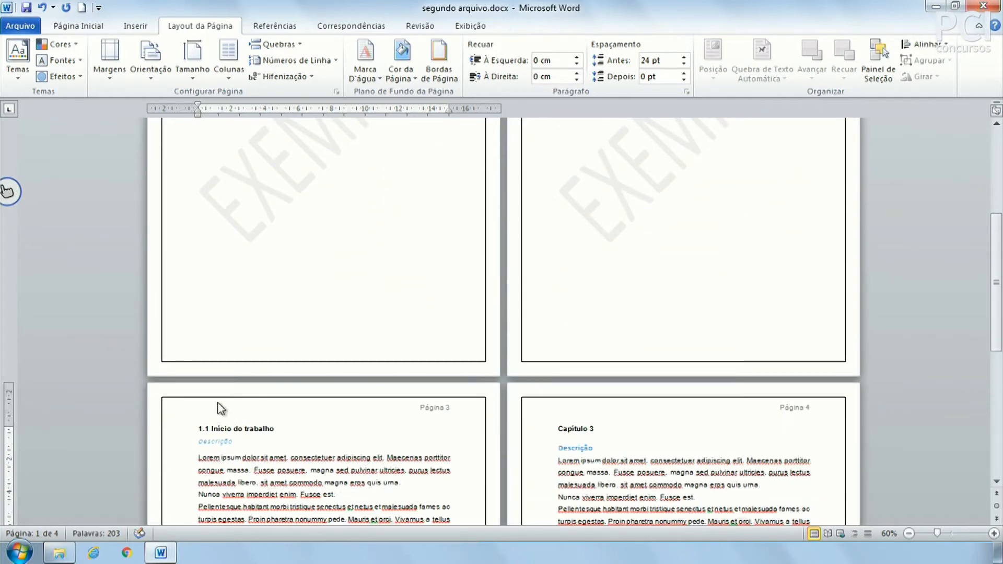
# Look over the multilevel list options without applying one, then select the Sumário.
pyautogui.click(95, 30)
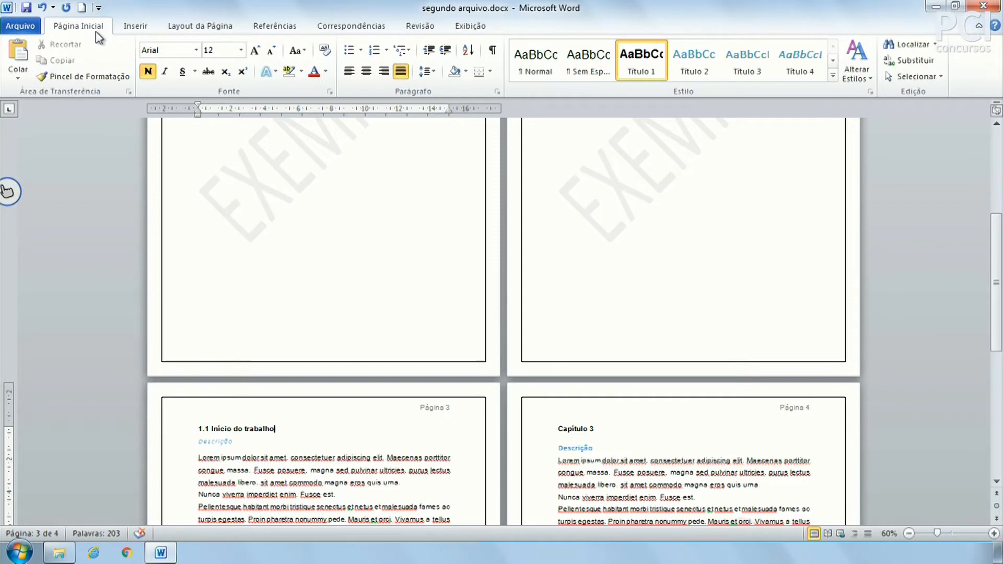
pyautogui.click(401, 50)
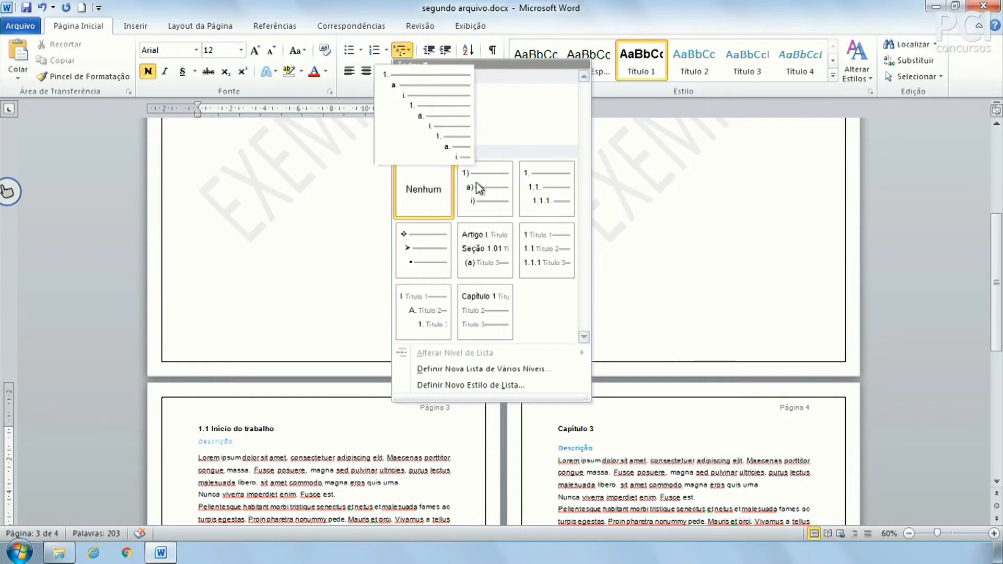
pyautogui.click(203, 6)
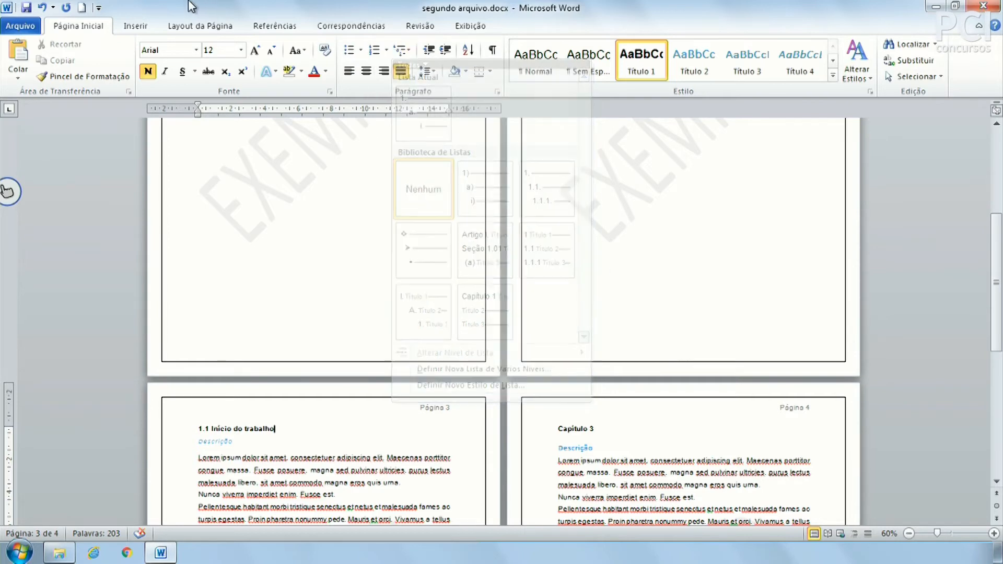
pyautogui.click(200, 26)
pyautogui.click(285, 30)
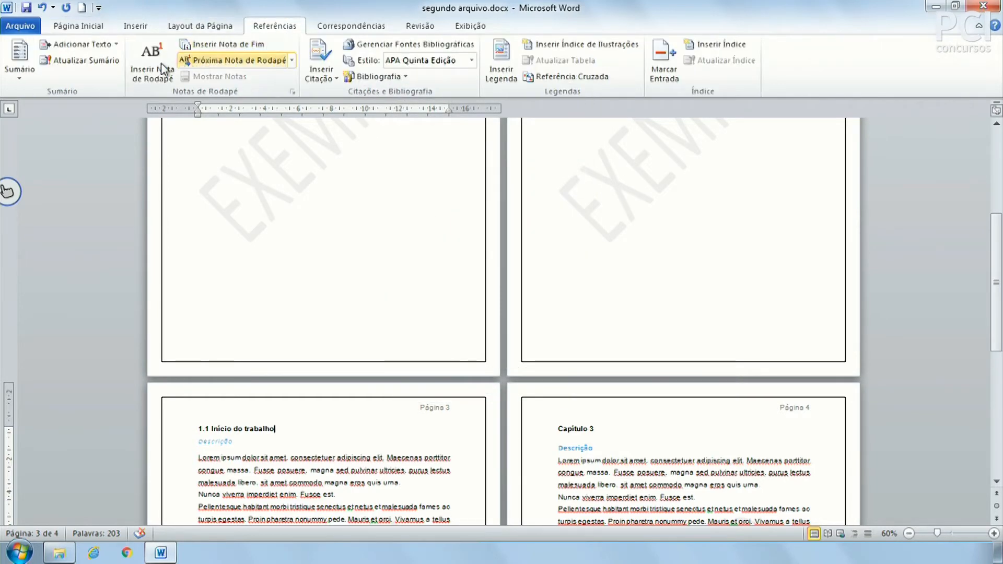
pyautogui.scroll(3, 327, 317)
pyautogui.scroll(2, 330, 319)
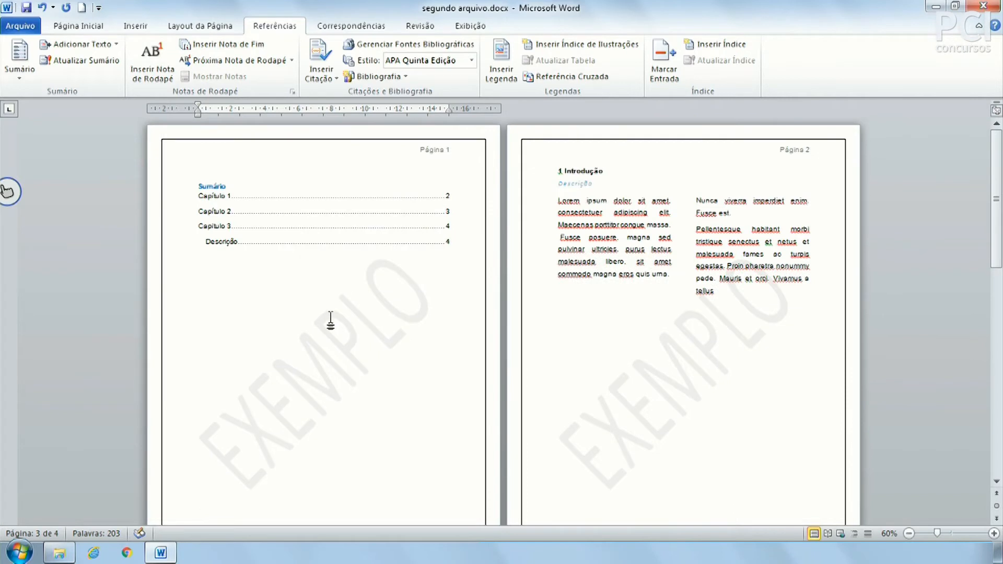
pyautogui.click(352, 240)
# Refresh the Sumário so it shows 1 Introdução and 1.1 Início do trabalho.
pyautogui.click(83, 61)
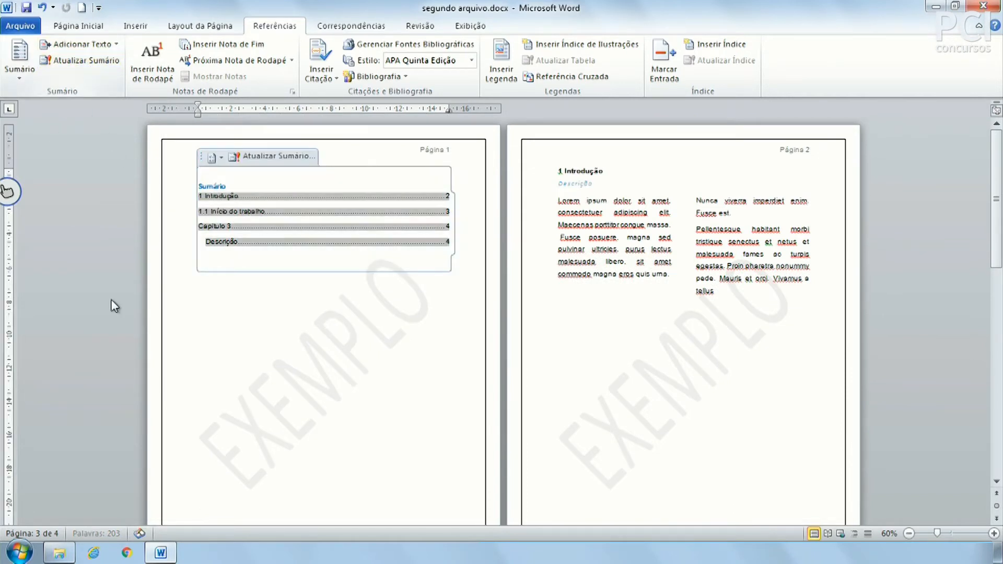
pyautogui.click(284, 296)
pyautogui.click(221, 205)
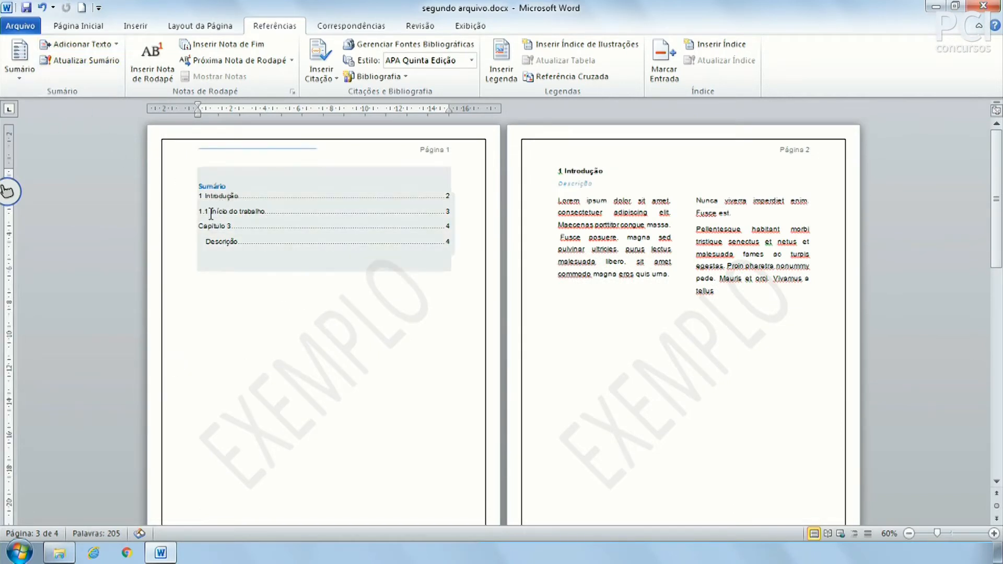
pyautogui.click(194, 216)
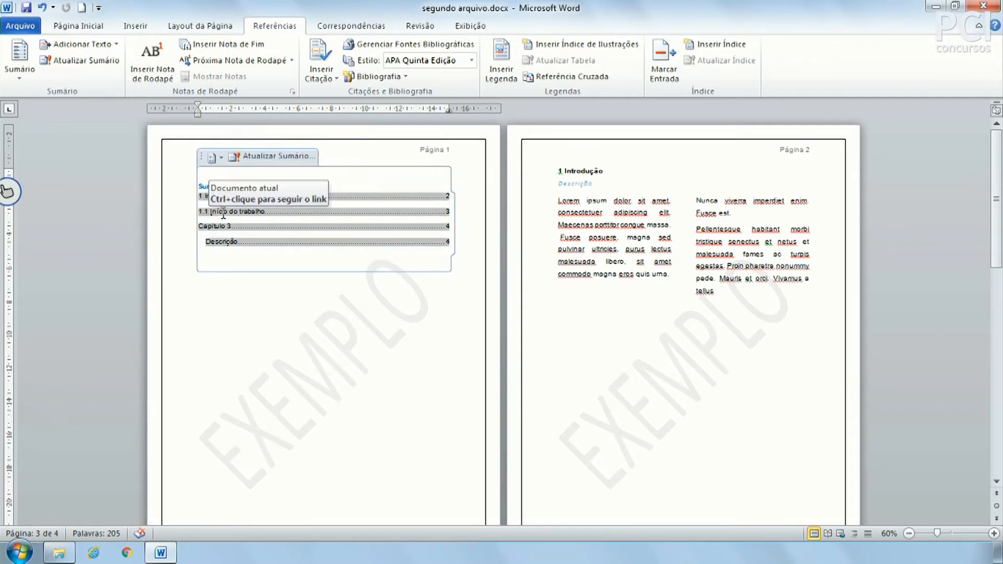
pyautogui.click(284, 297)
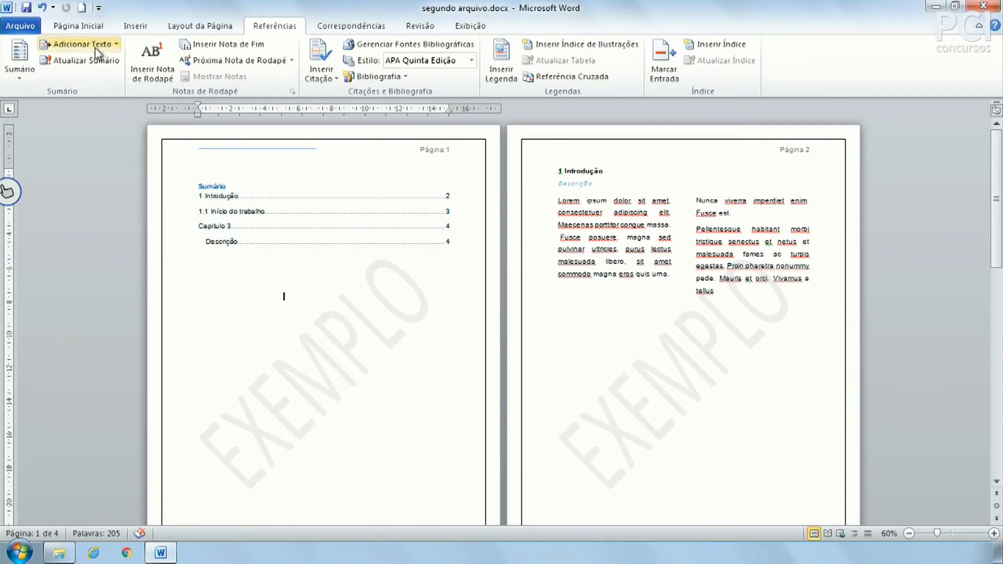
# Inspect the 1 Introdução heading and the Sumário field.
pyautogui.click(78, 26)
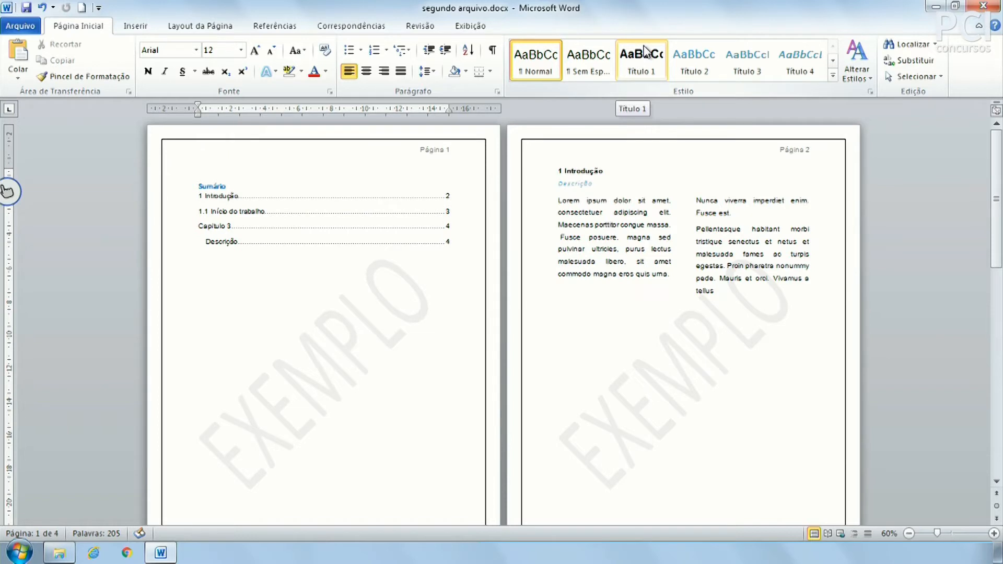
pyautogui.click(595, 171)
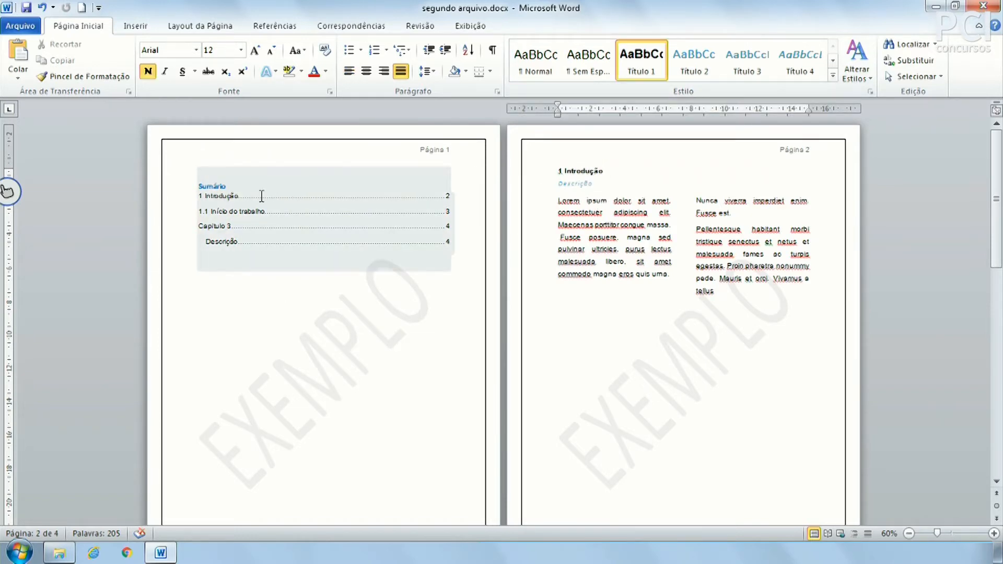
pyautogui.click(221, 201)
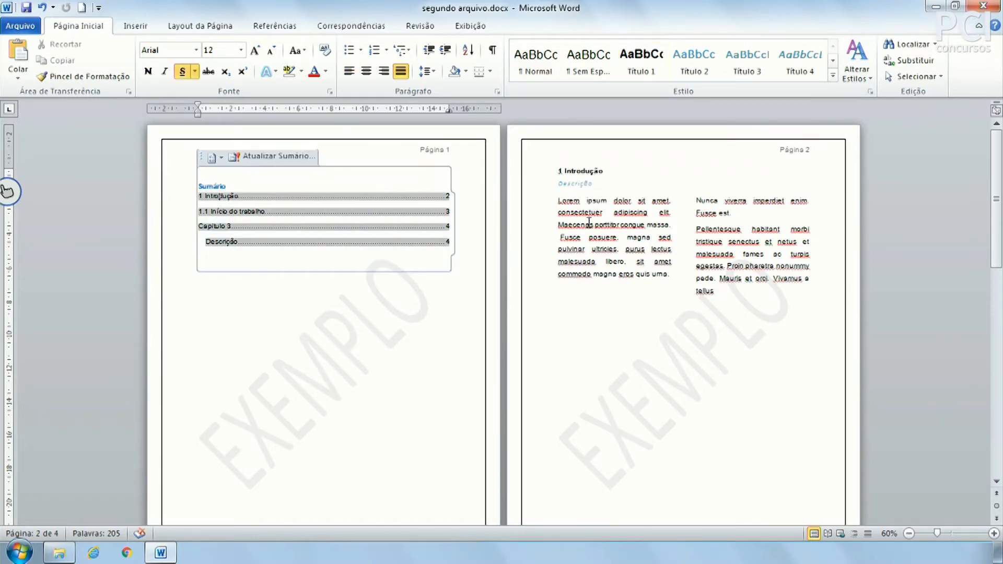
pyautogui.click(591, 173)
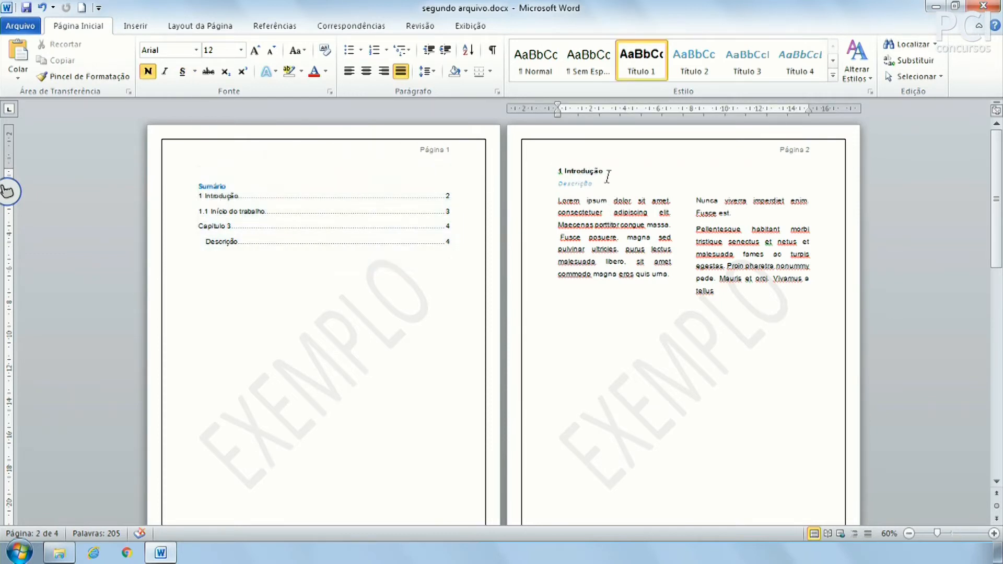
pyautogui.click(276, 26)
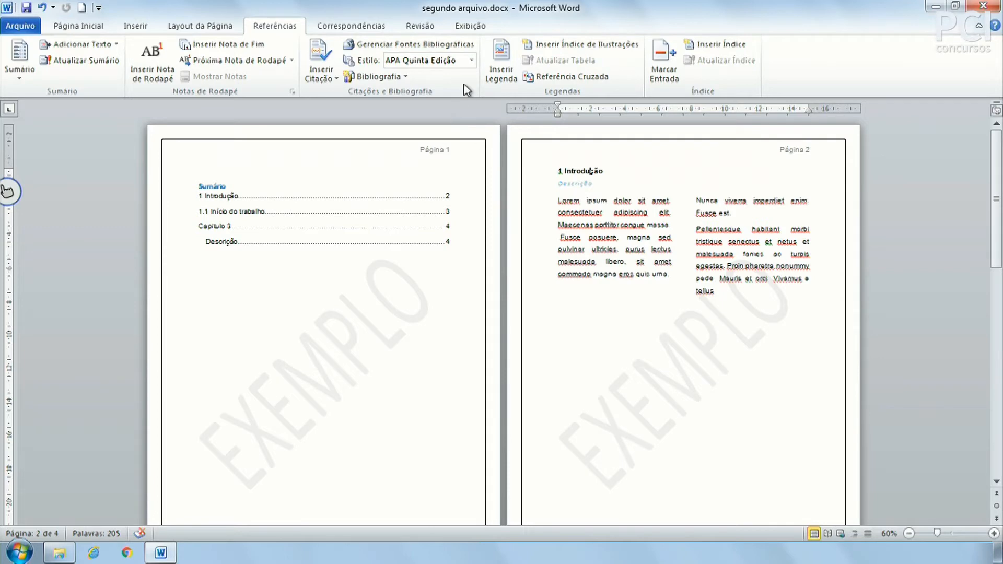
# Turn on the Painel de Navegação from Exibição to list the document headings.
pyautogui.click(471, 26)
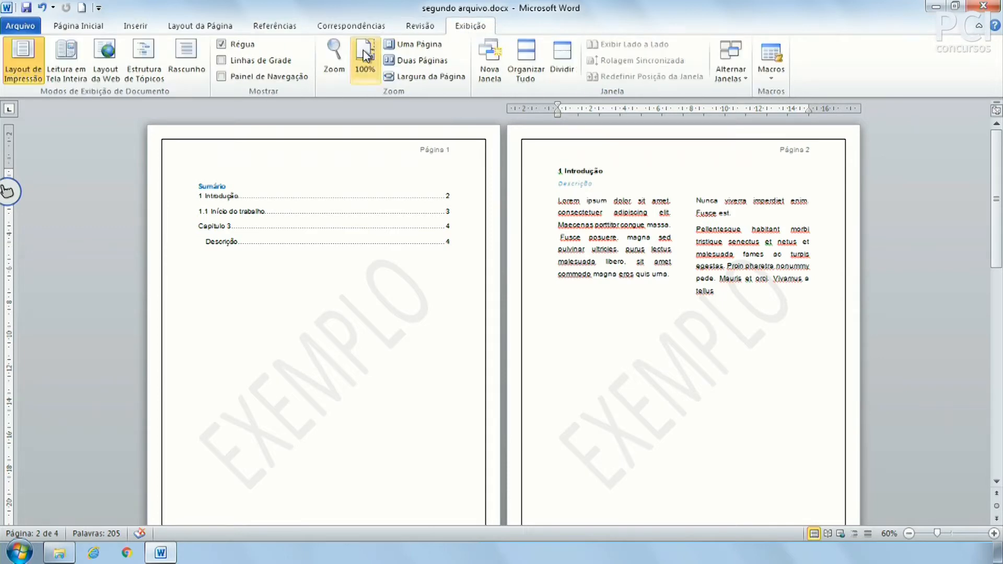
pyautogui.click(272, 79)
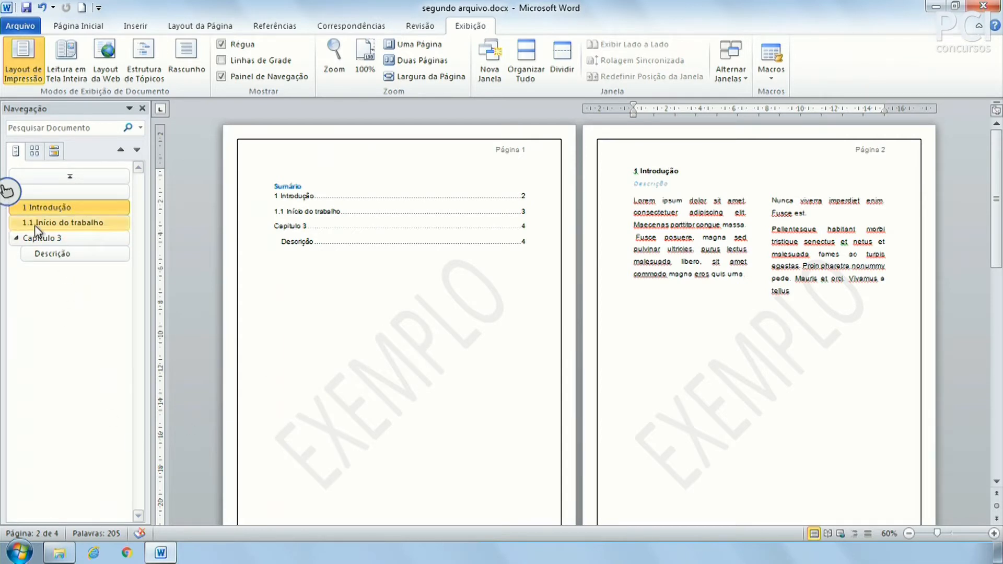
pyautogui.click(68, 192)
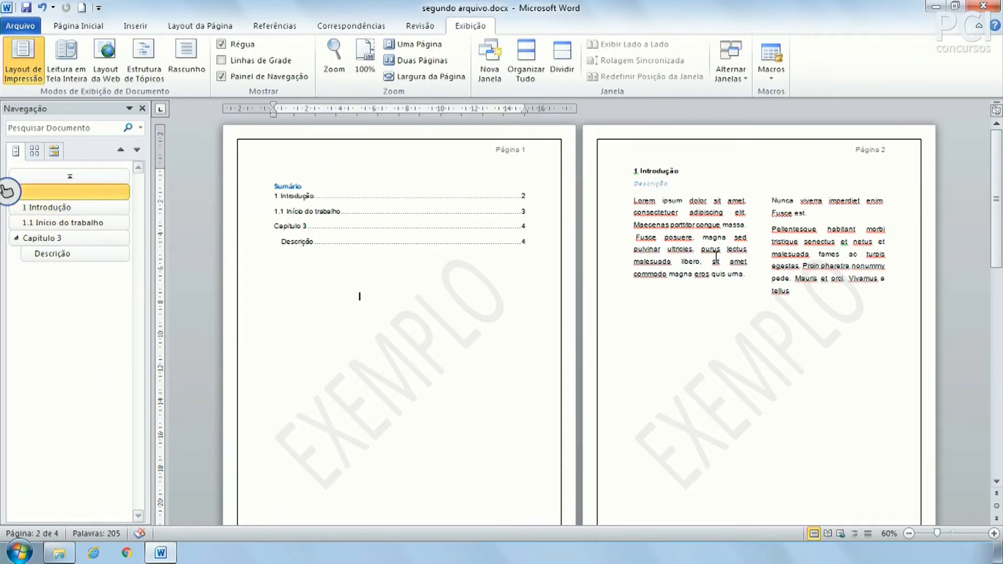
pyautogui.click(274, 26)
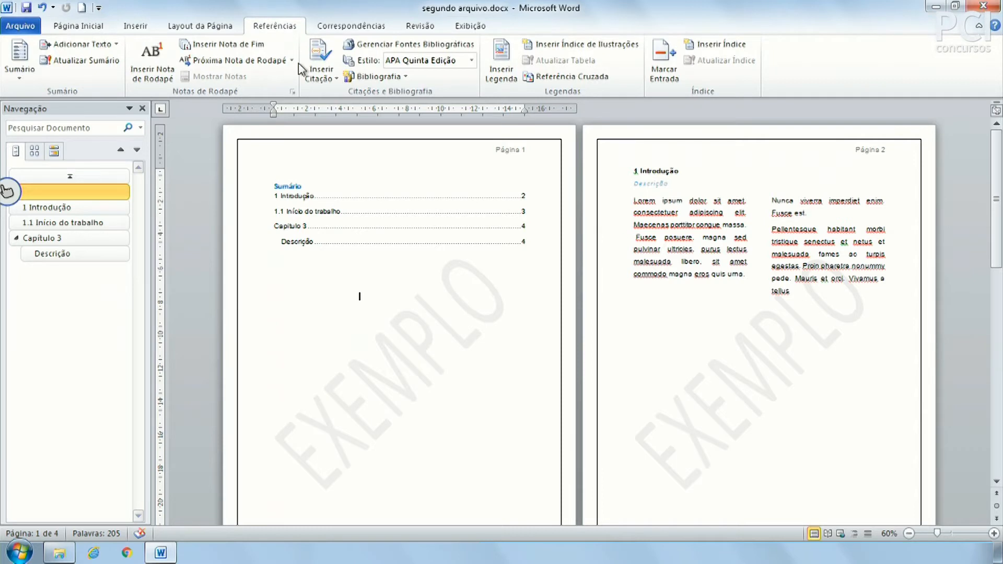
# Check the Adicionar Texto level choices on 1 Introdução without changing anything.
pyautogui.click(662, 171)
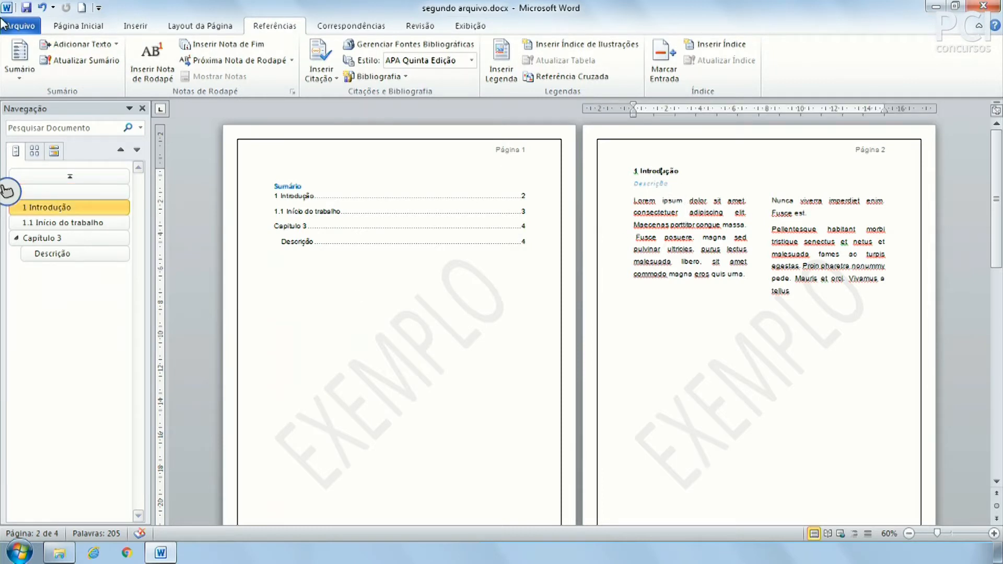
pyautogui.click(76, 46)
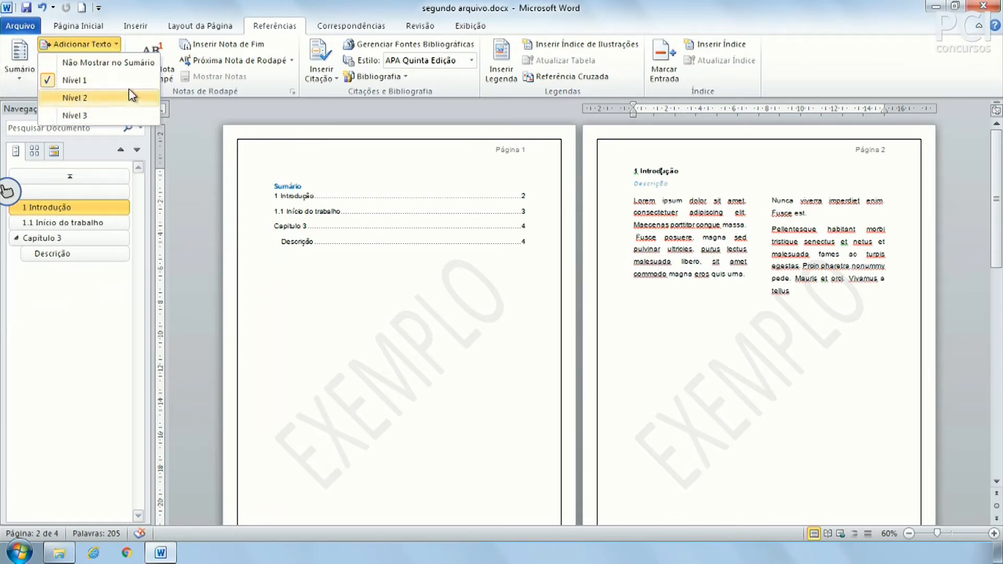
pyautogui.click(467, 237)
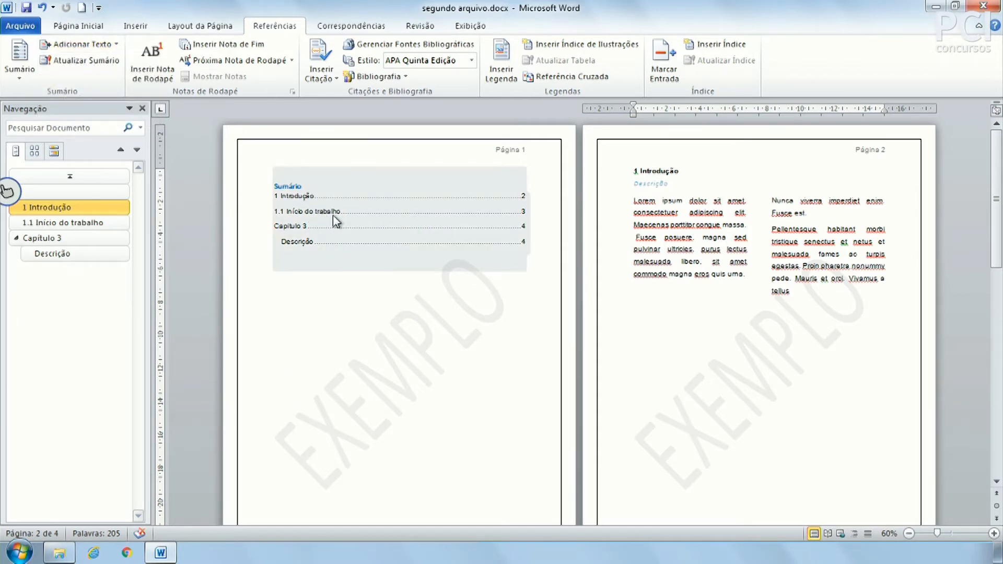
pyautogui.click(423, 223)
pyautogui.click(434, 342)
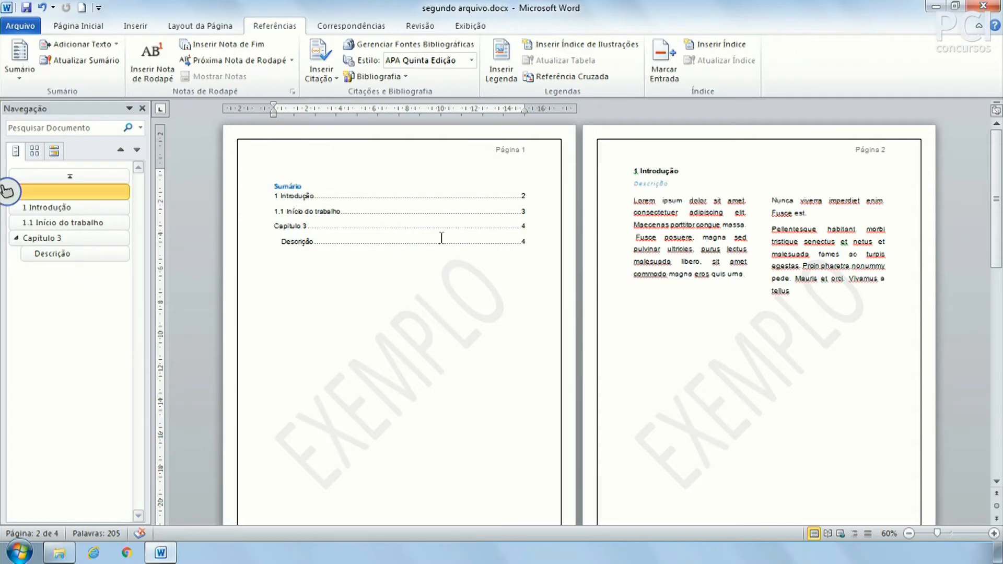
pyautogui.click(661, 168)
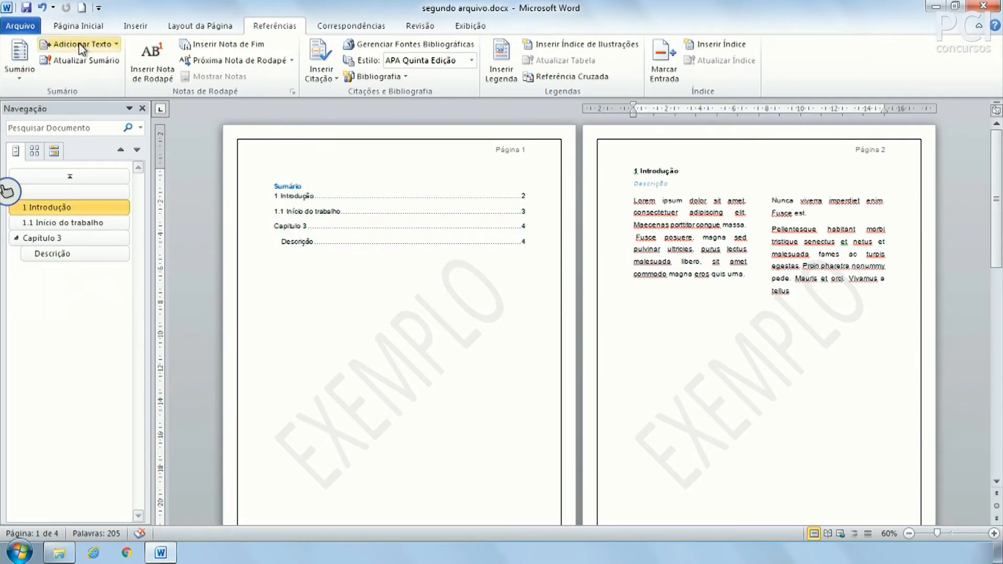
pyautogui.scroll(-8, 716, 330)
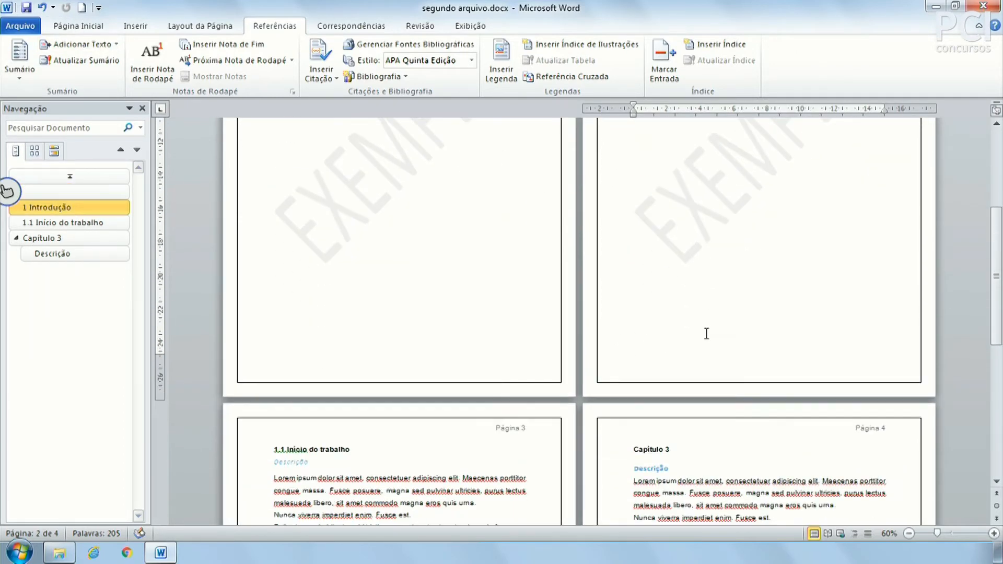
# Set 1.1 Início do trabalho as a level-2 Sumário entry.
pyautogui.click(290, 345)
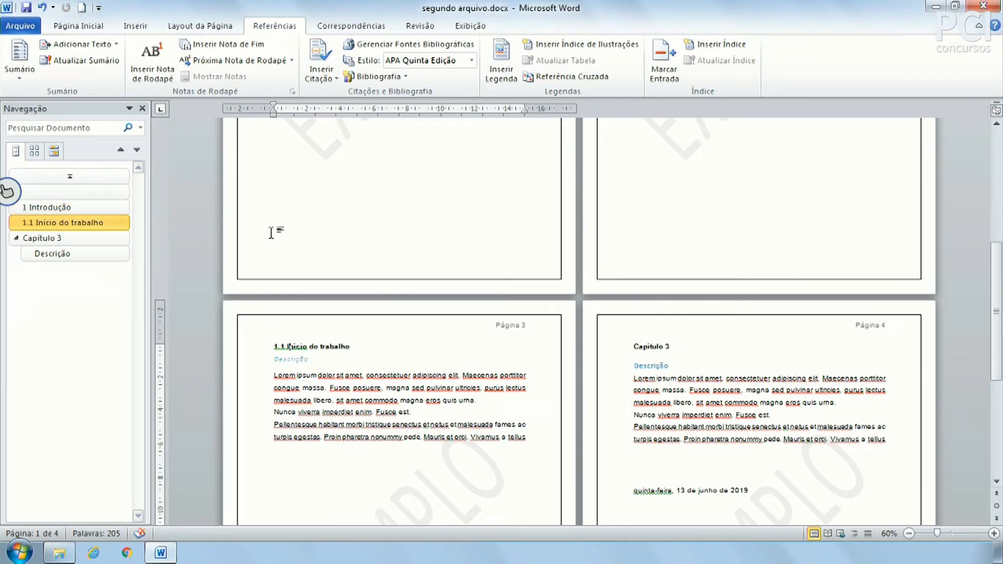
pyautogui.click(84, 44)
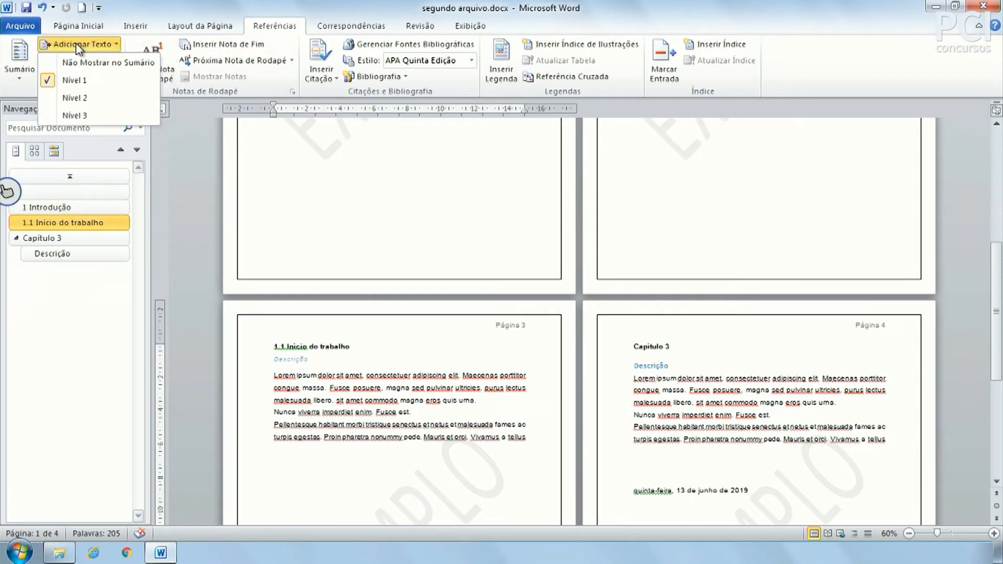
pyautogui.click(87, 102)
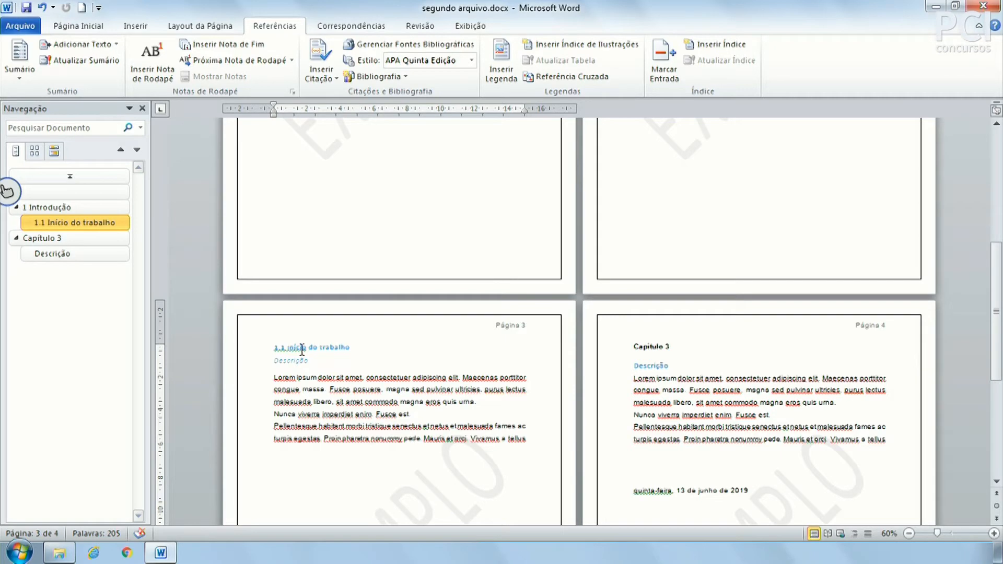
pyautogui.scroll(8, 413, 255)
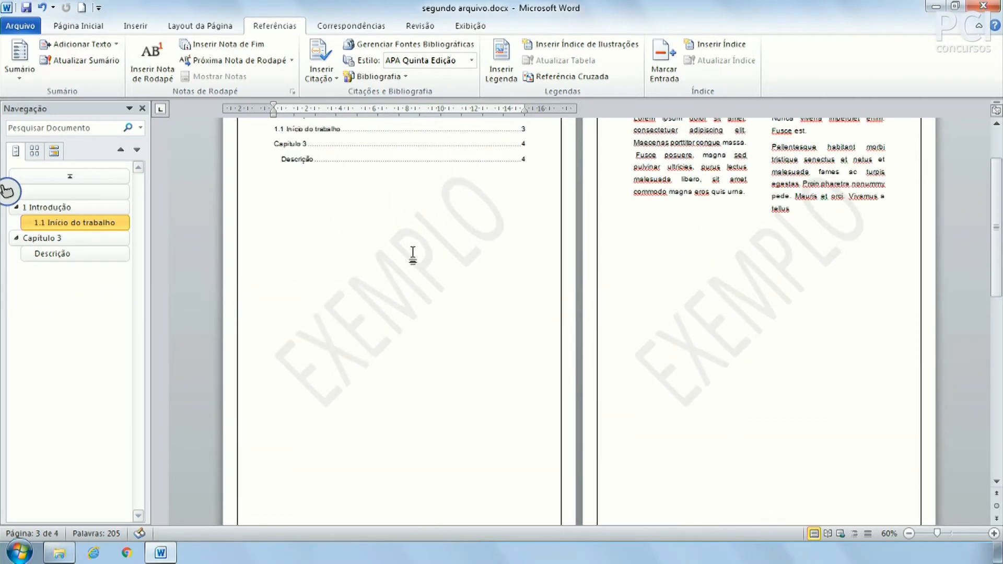
pyautogui.scroll(-5, 366, 293)
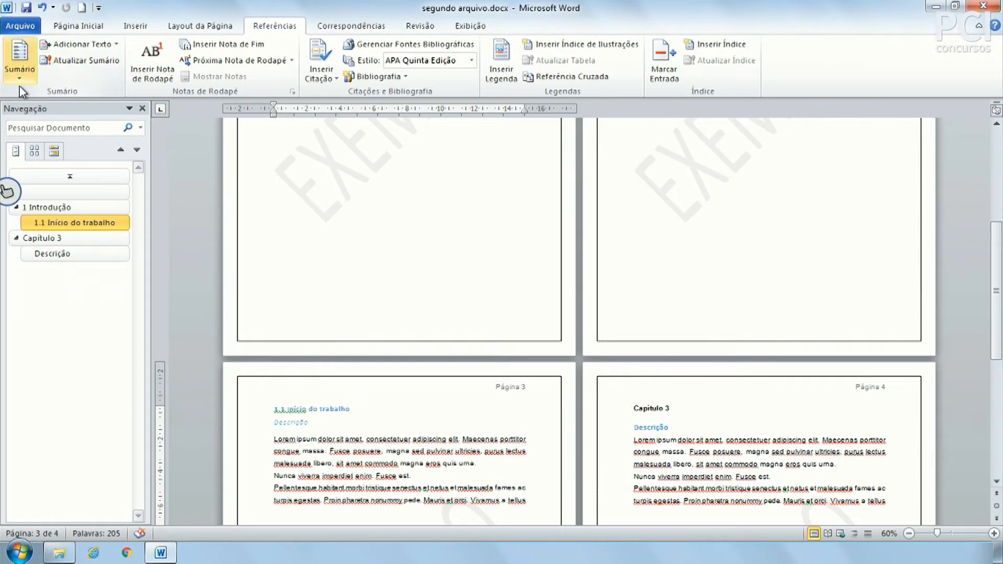
# Keep Capítulo 3 as a level-1 Sumário entry.
pyautogui.click(20, 61)
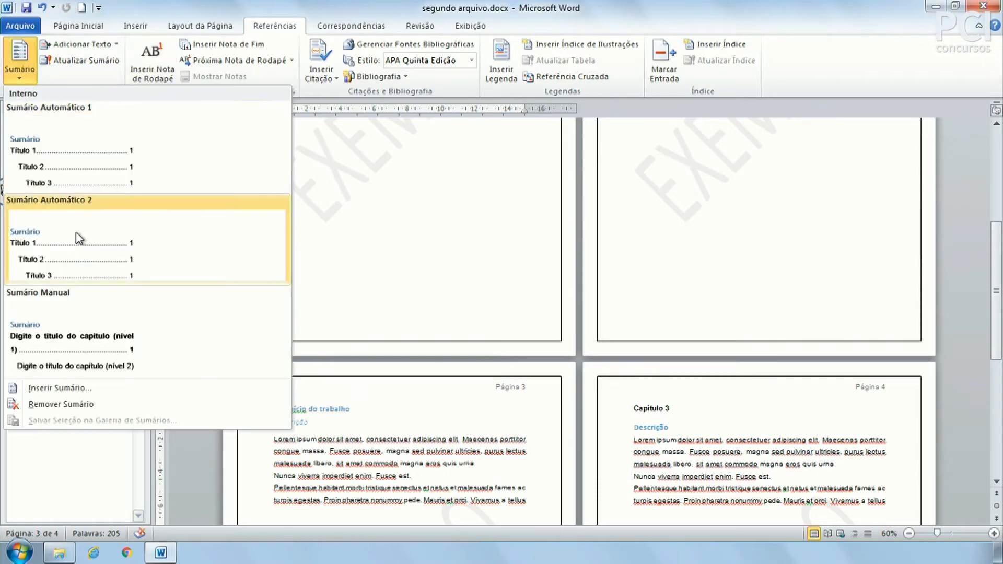
pyautogui.click(547, 216)
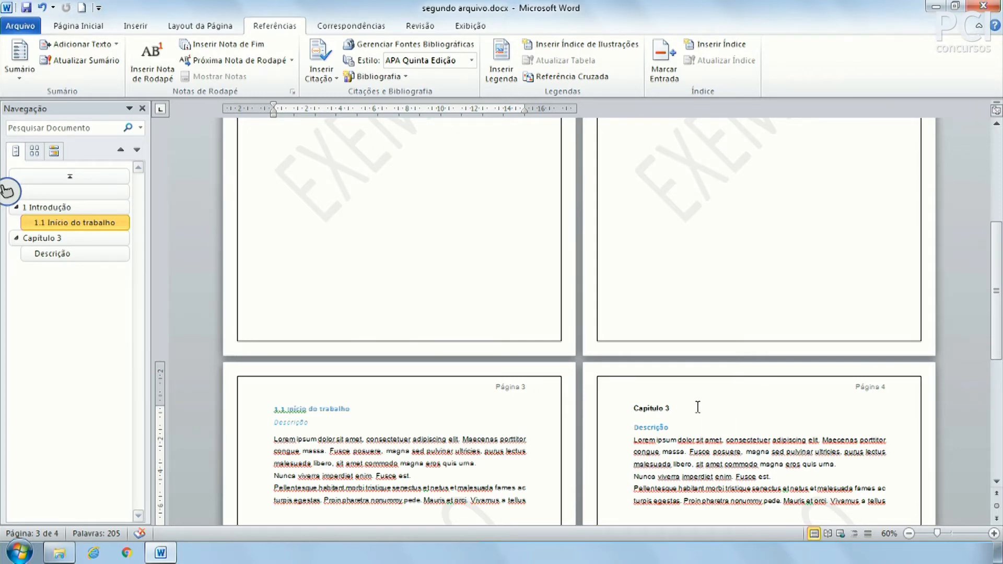
pyautogui.click(665, 407)
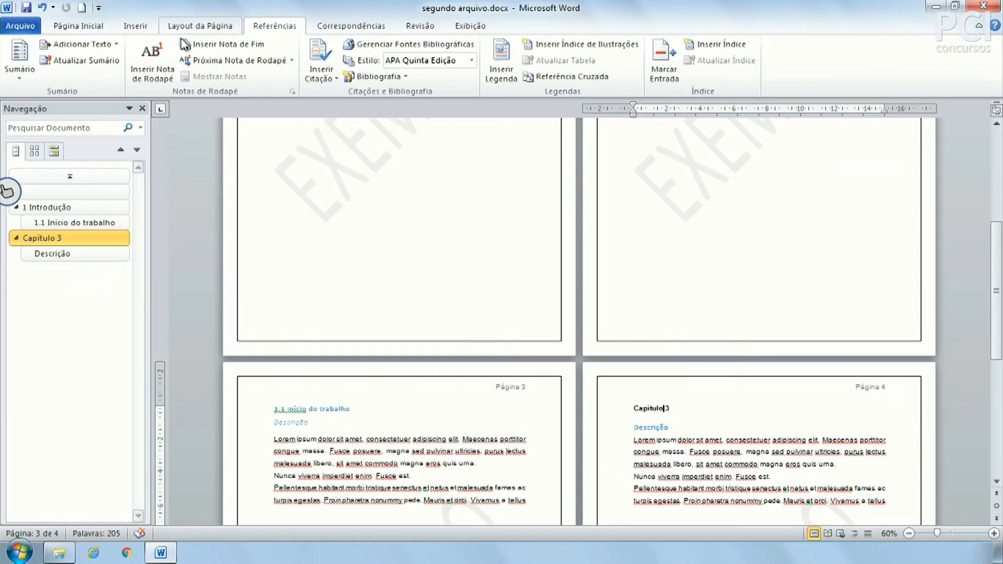
pyautogui.click(101, 58)
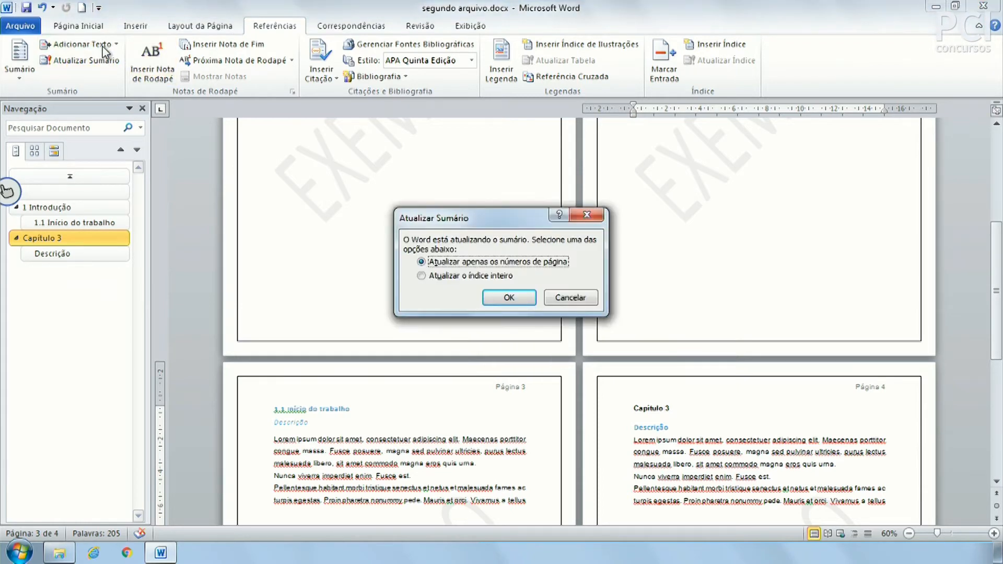
pyautogui.press('Return')
pyautogui.click(102, 46)
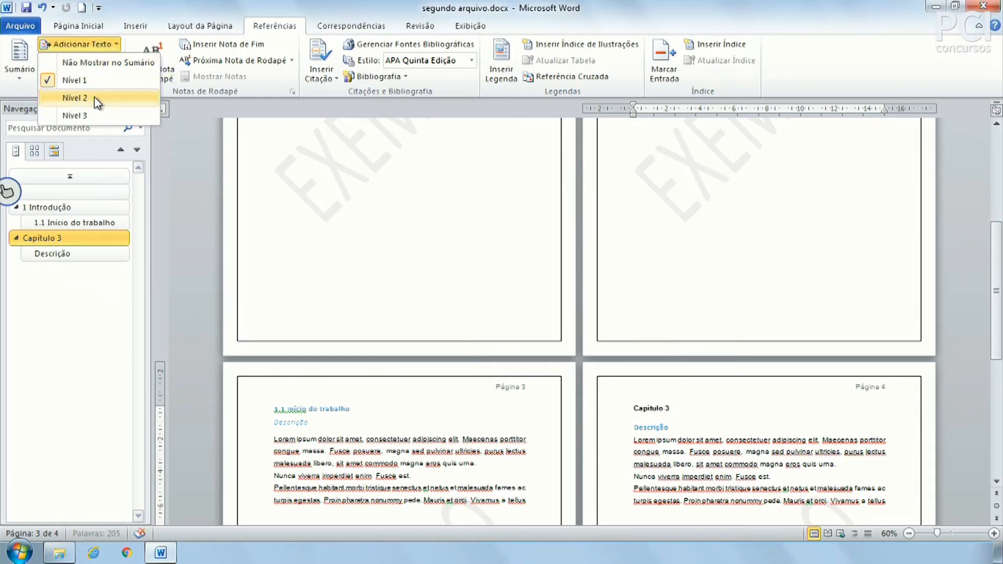
pyautogui.click(99, 83)
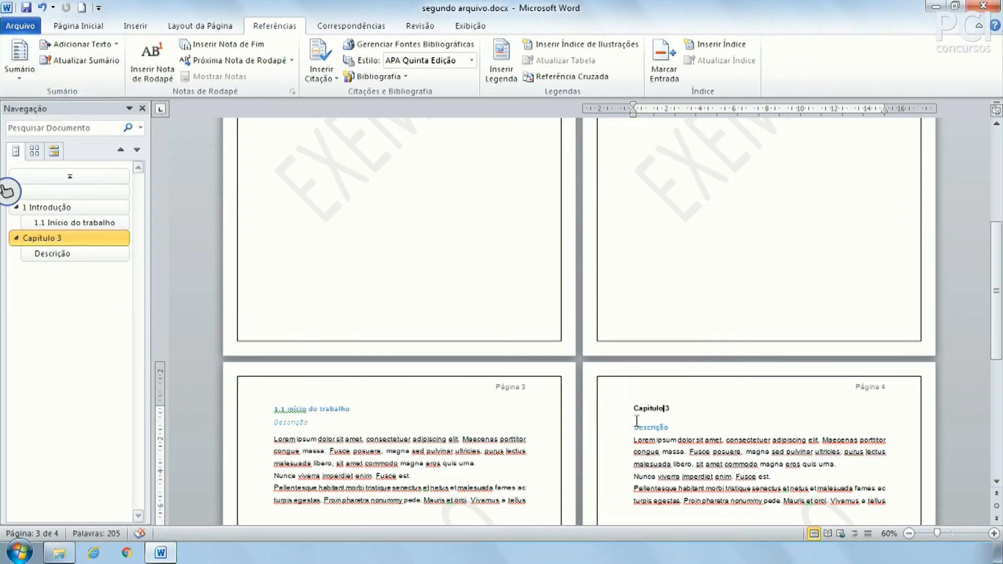
# Exclude the Descrição heading from the Sumário with Do Not Show in Table of Contents.
pyautogui.click(656, 425)
pyautogui.click(67, 46)
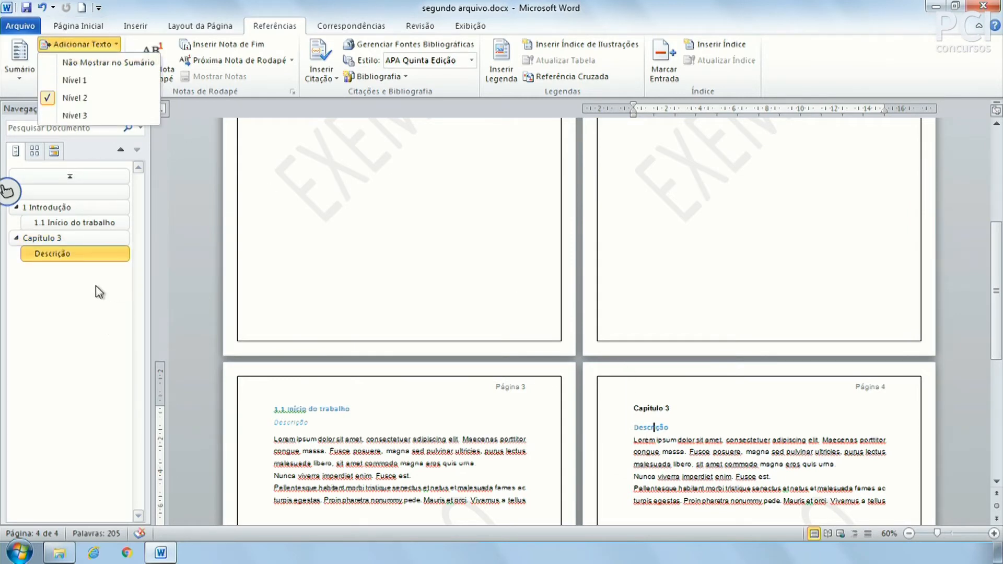
pyautogui.click(117, 61)
pyautogui.click(415, 247)
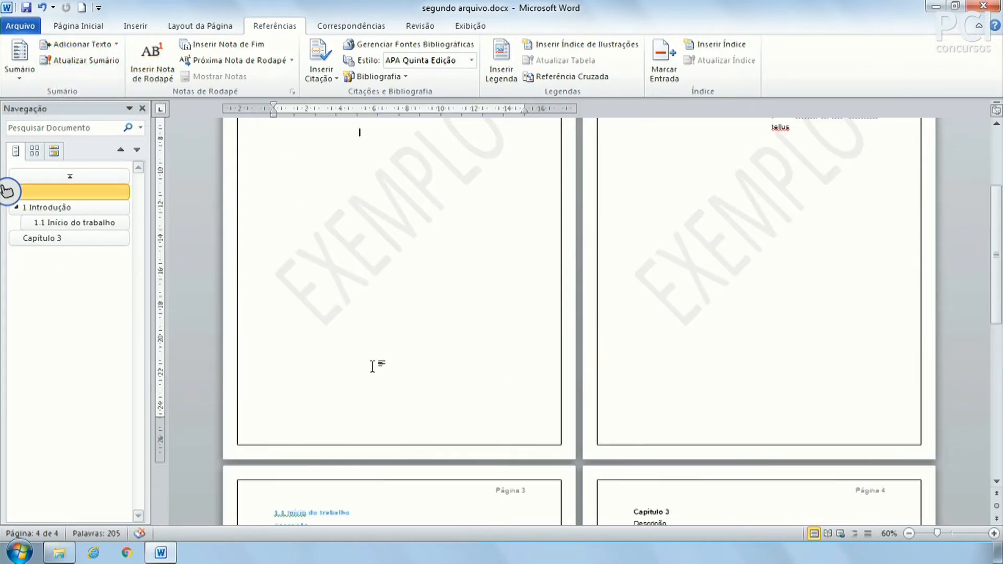
pyautogui.scroll(5, 178, 217)
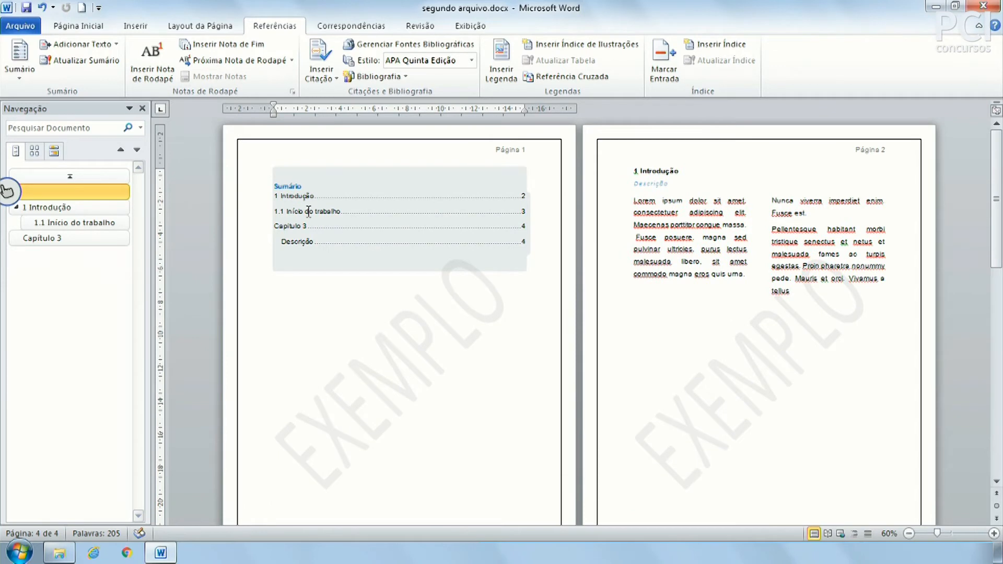
# Rebuild the entire Sumário so it lists 1 Introdução, indented 1.1 and Capítulo 3.
pyautogui.click(86, 60)
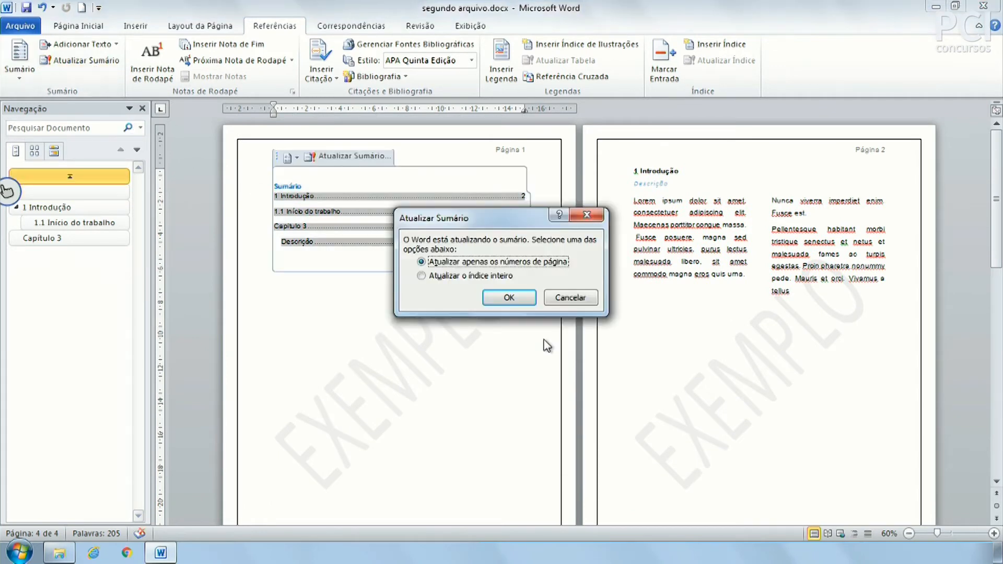
pyautogui.click(481, 276)
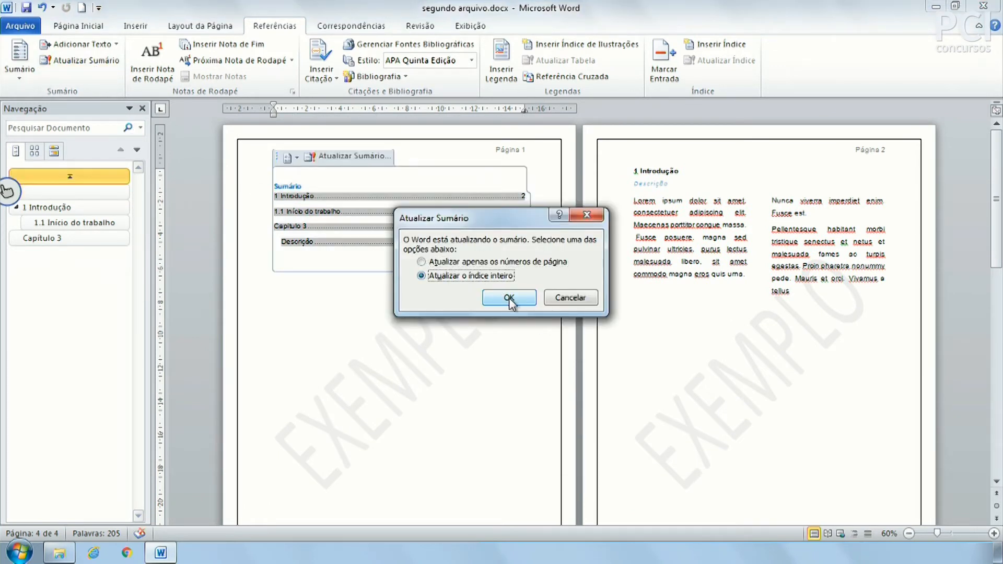
pyautogui.moveTo(512, 224); pyautogui.dragTo(511, 332)
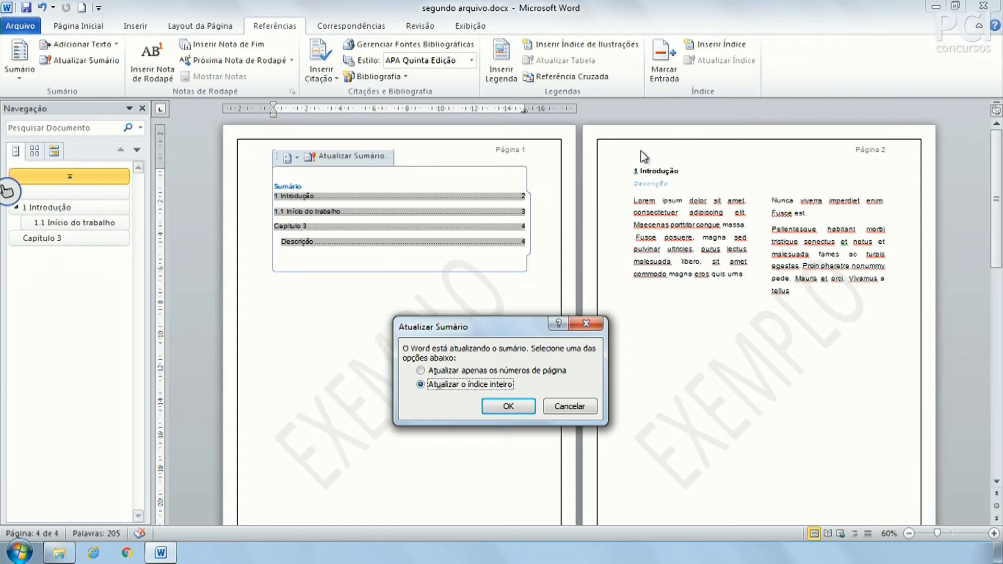
pyautogui.click(511, 406)
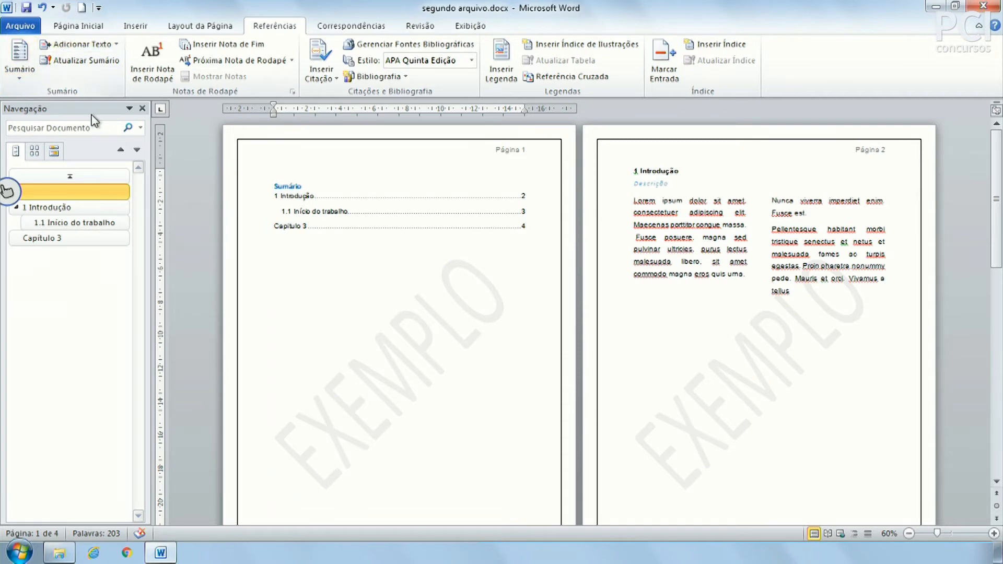
# Close the navigation pane and scroll to the bottom of page 2.
pyautogui.click(143, 108)
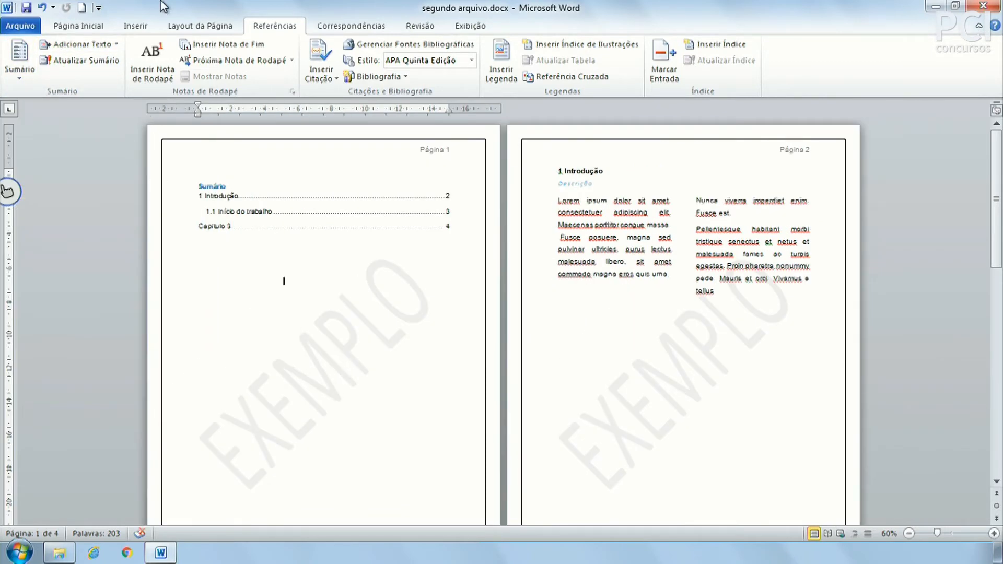
pyautogui.click(838, 409)
pyautogui.scroll(-5, 716, 399)
pyautogui.scroll(4, 715, 398)
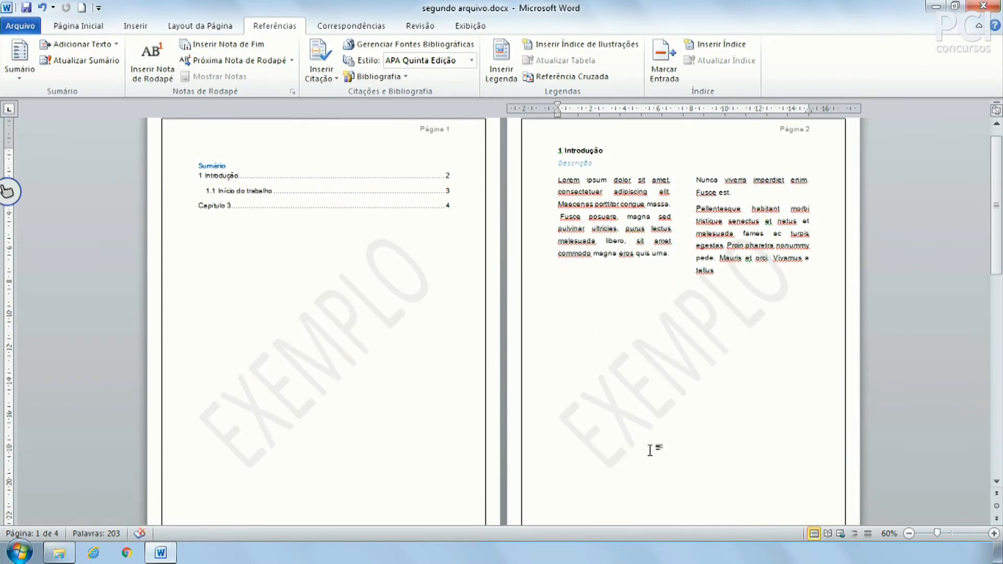
pyautogui.scroll(-6, 652, 448)
pyautogui.scroll(2, 652, 450)
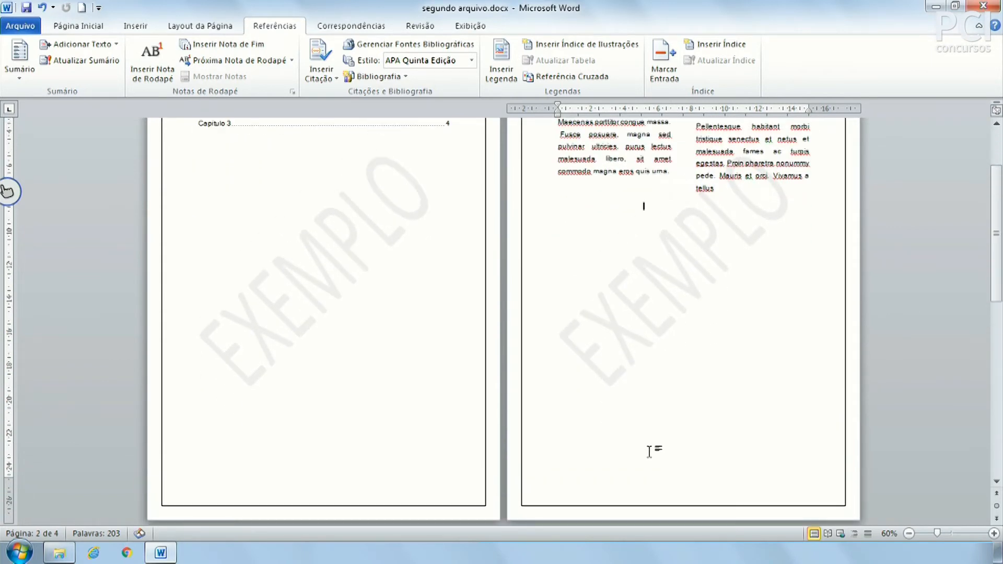
# Leave header editing and scroll back up to the Sumário and 1 Introdução pages.
pyautogui.doubleClick(611, 497)
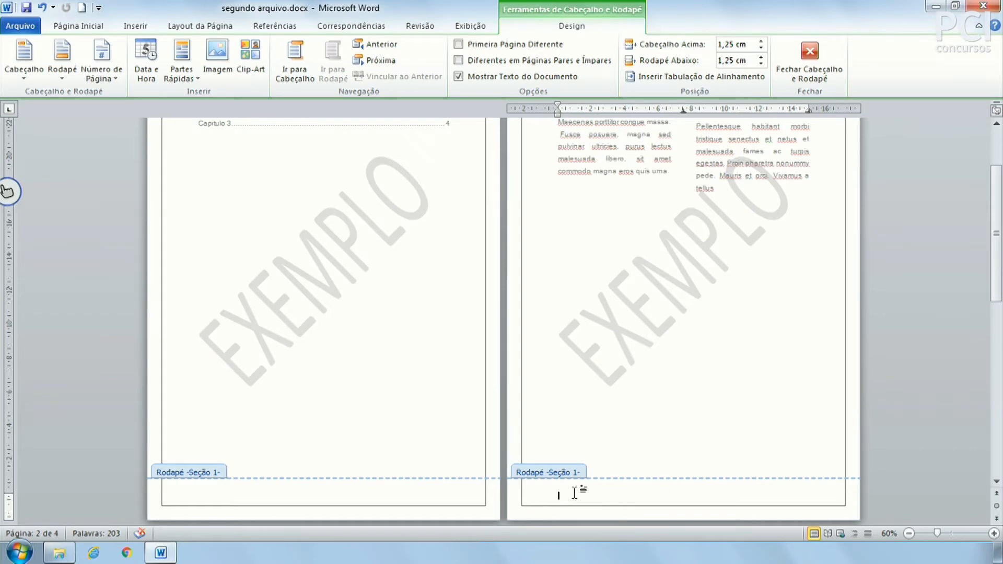
pyautogui.scroll(-3, 569, 491)
pyautogui.scroll(-6, 552, 434)
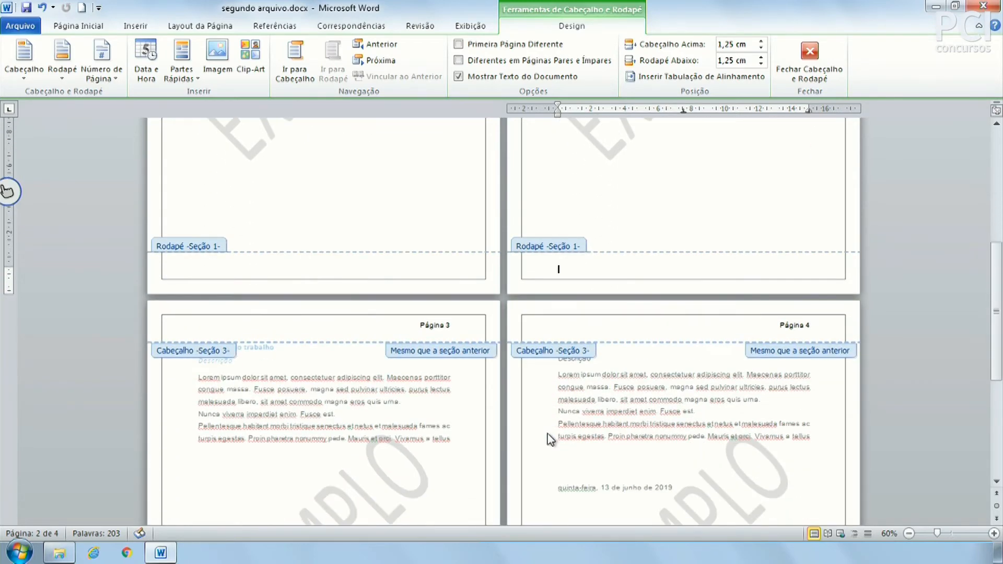
pyautogui.scroll(7, 568, 444)
pyautogui.doubleClick(689, 318)
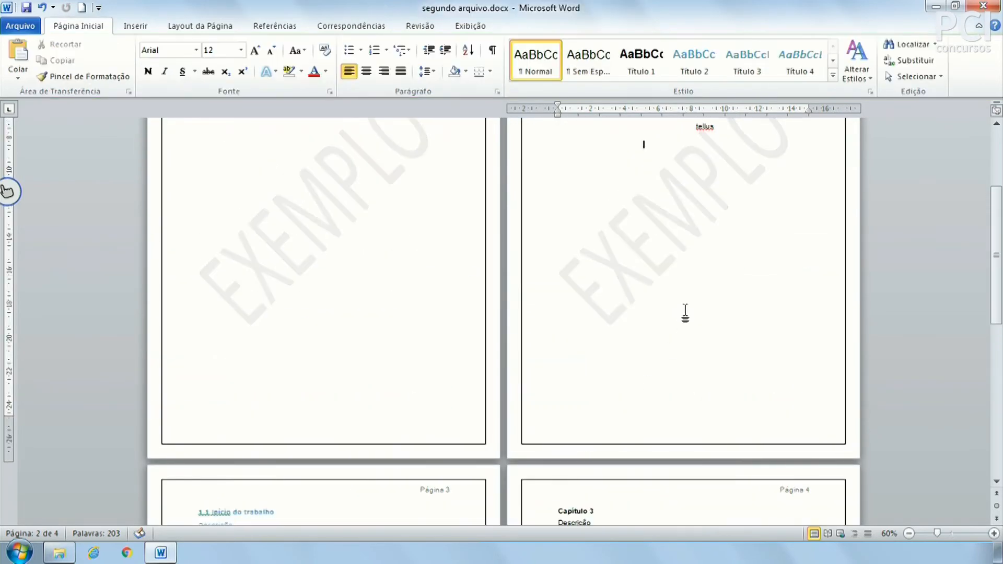
pyautogui.scroll(1, 679, 376)
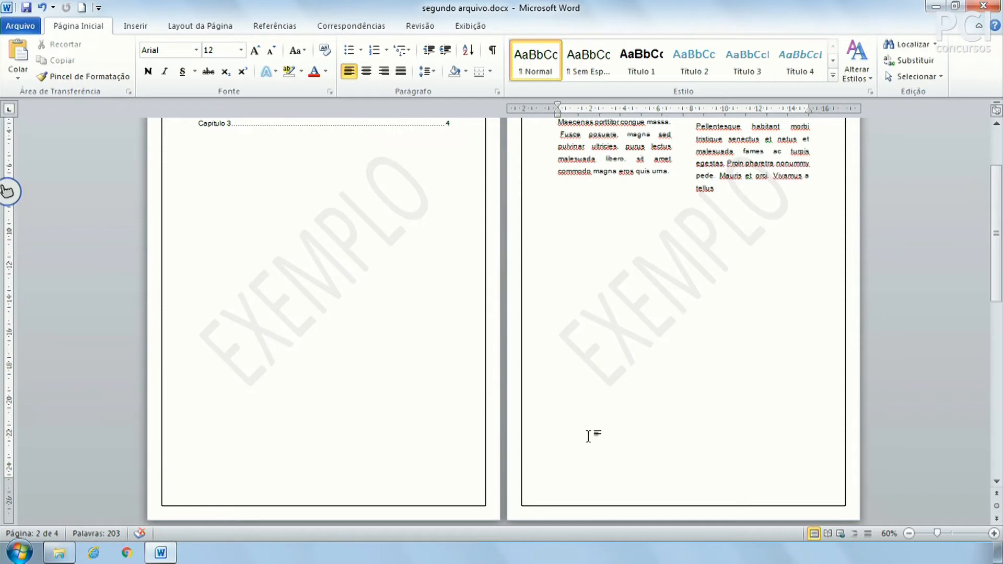
pyautogui.scroll(1, 569, 479)
pyautogui.scroll(1, 572, 481)
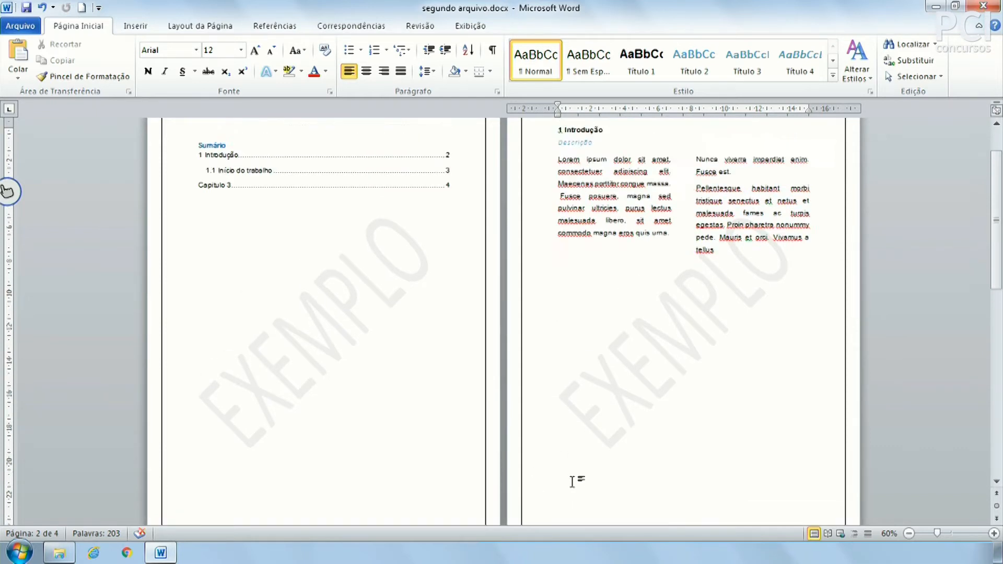
pyautogui.scroll(-2, 570, 484)
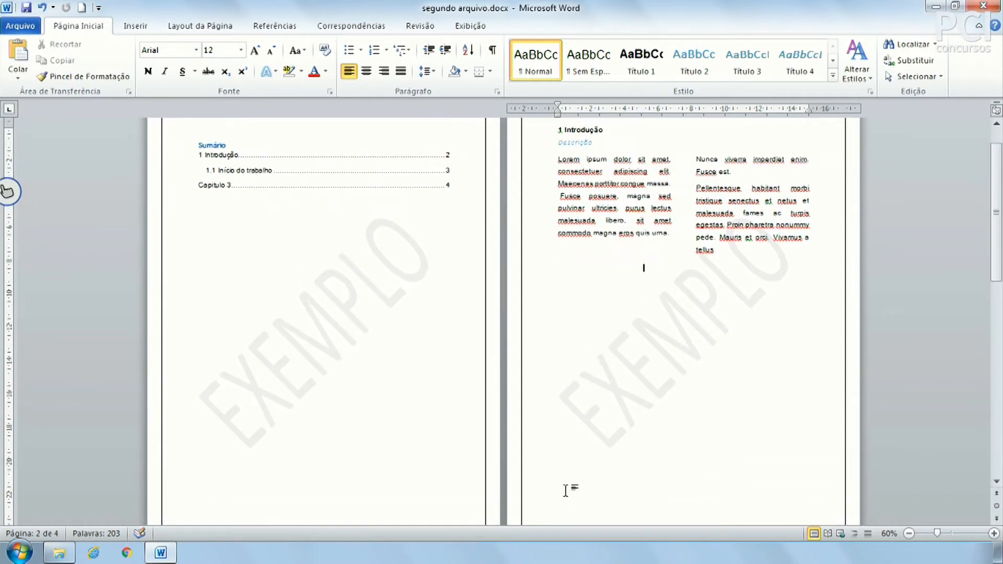
# Show the Referências tools, zoom page 2 to about 100%, and place the cursor after 'magna'.
pyautogui.click(272, 30)
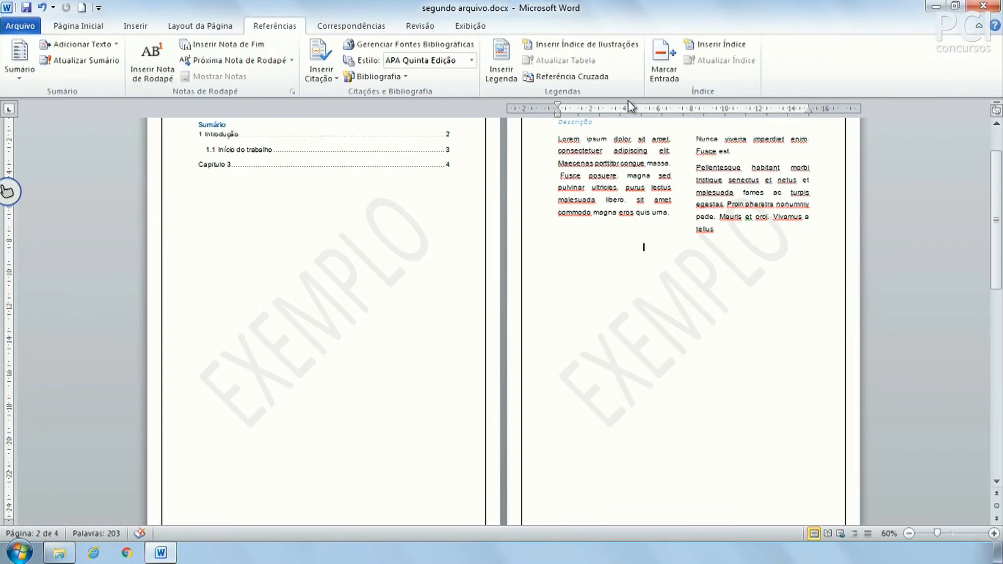
pyautogui.click(649, 173)
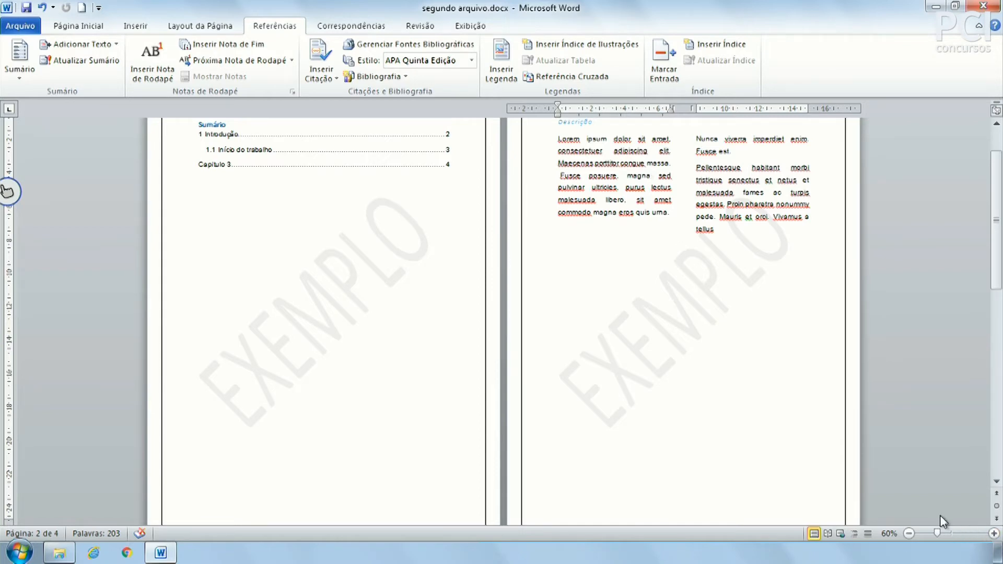
pyautogui.moveTo(938, 533); pyautogui.dragTo(952, 534)
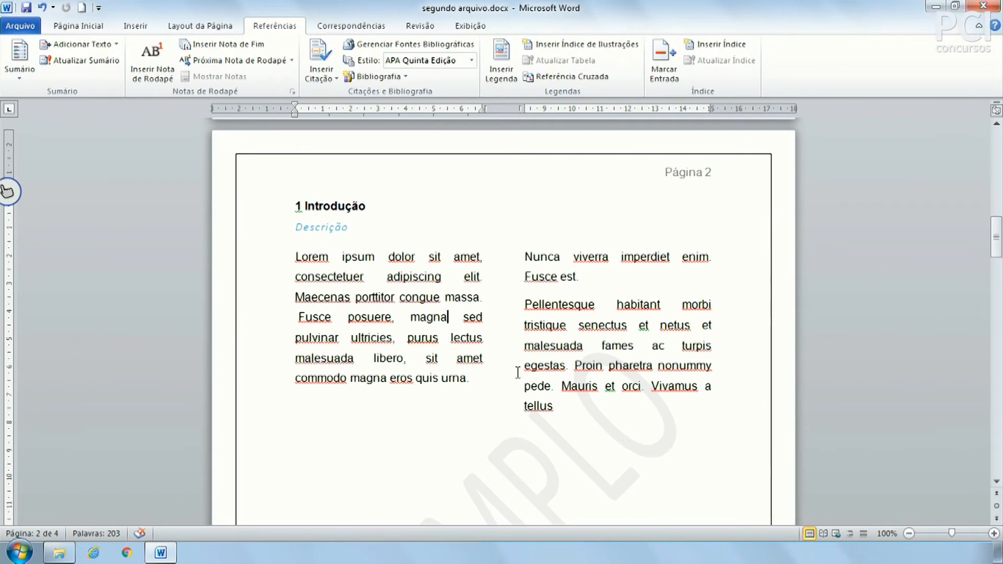
pyautogui.click(453, 320)
# Insert footnote 1 after 'magna' reading 'Jkhsdkjfhl kjshdfkjdhf', then return to the body text.
pyautogui.click(153, 58)
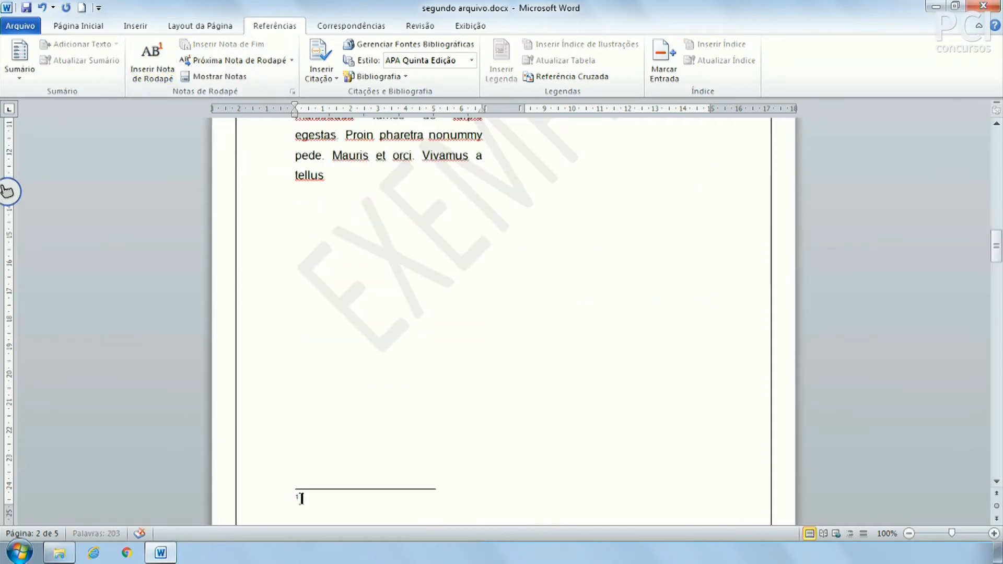
pyautogui.scroll(-3, 351, 464)
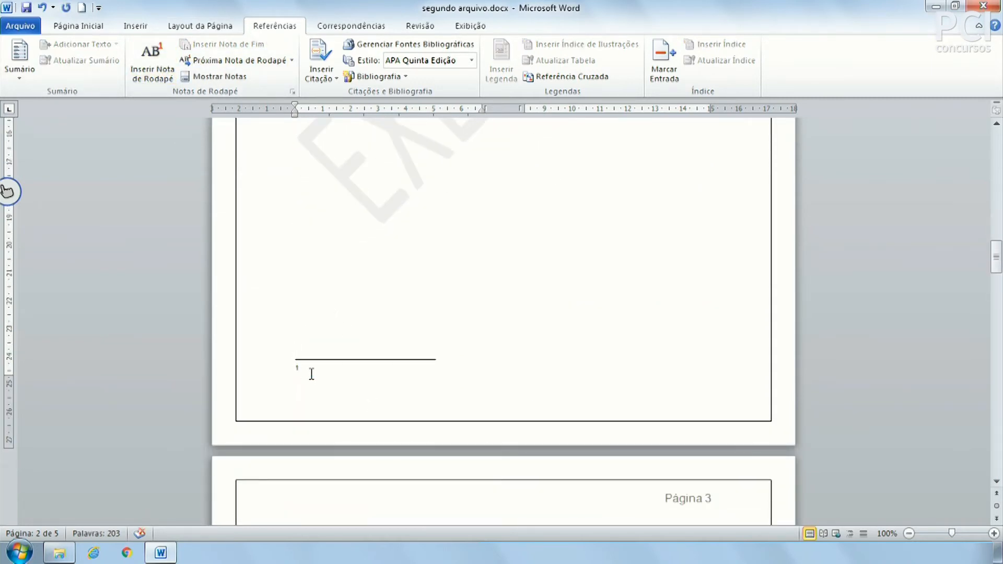
pyautogui.write('Jkhsdkjfhl kjshdfkjdhf')
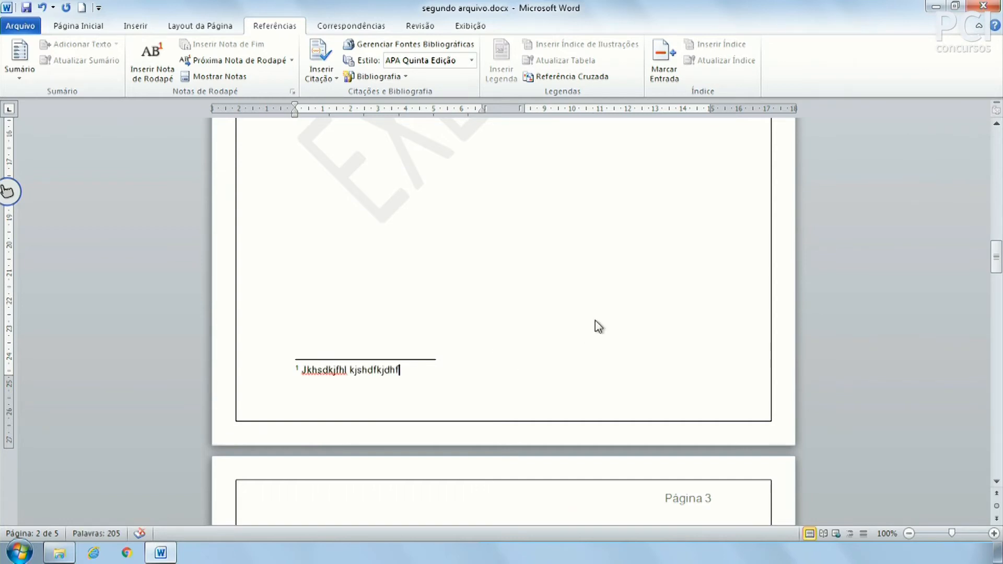
pyautogui.scroll(1, 380, 331)
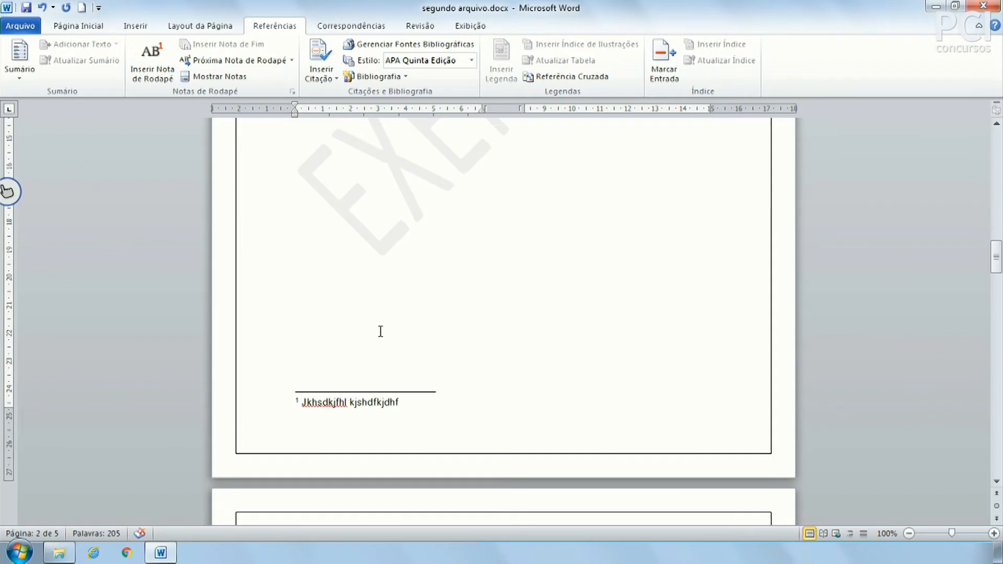
pyautogui.scroll(12, 380, 331)
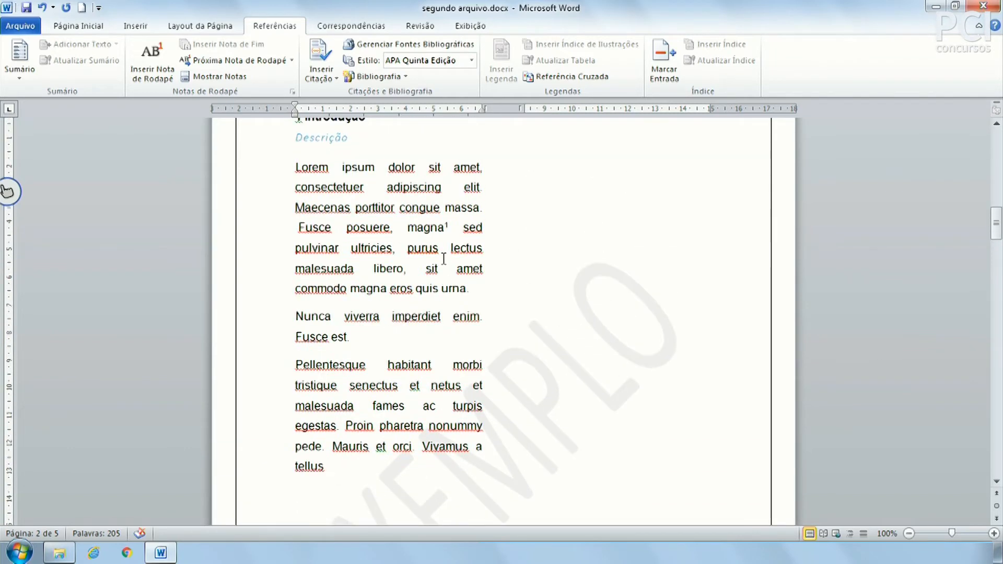
pyautogui.click(450, 227)
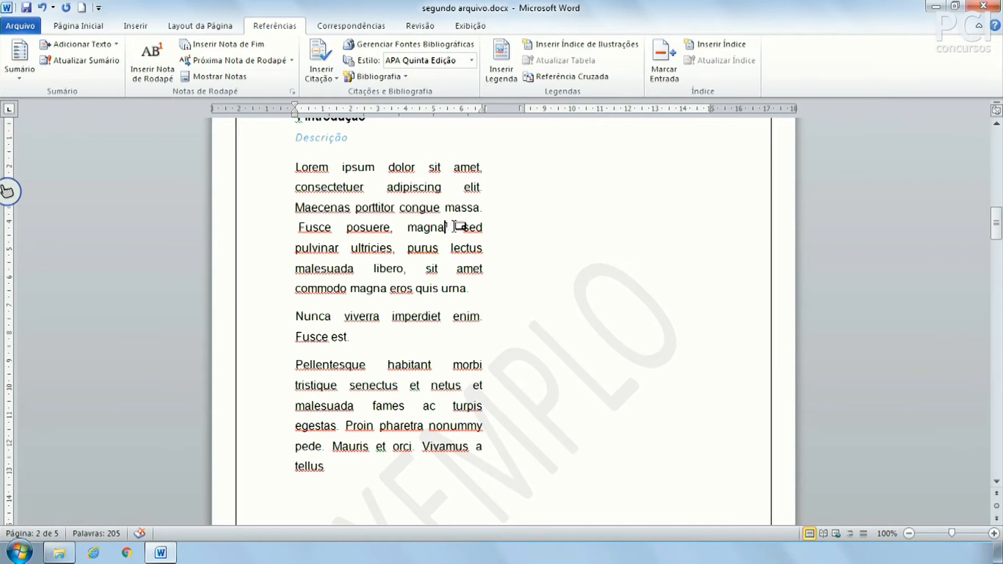
pyautogui.moveTo(453, 224)
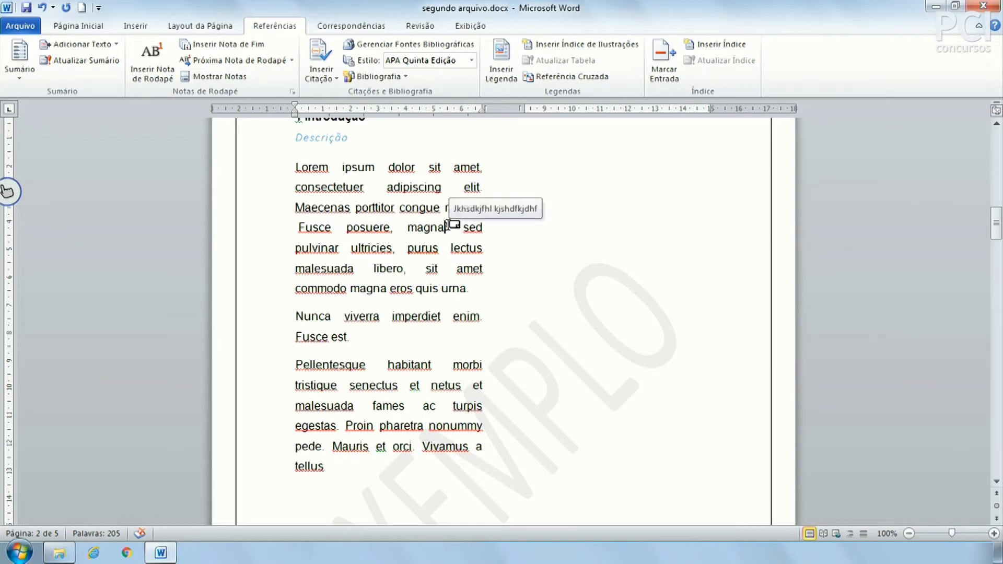
pyautogui.scroll(6, 635, 449)
pyautogui.scroll(-5, 635, 448)
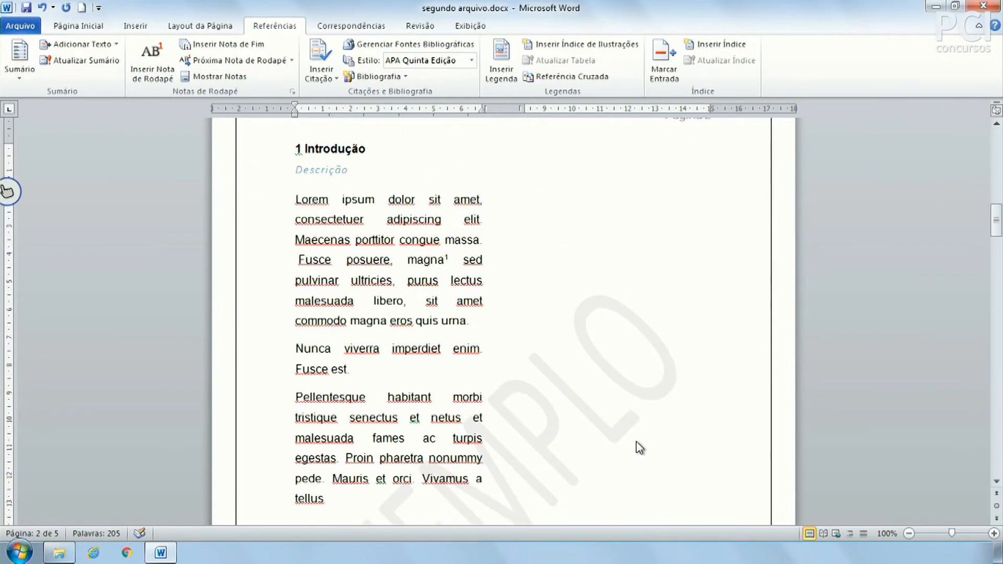
pyautogui.scroll(-3, 635, 444)
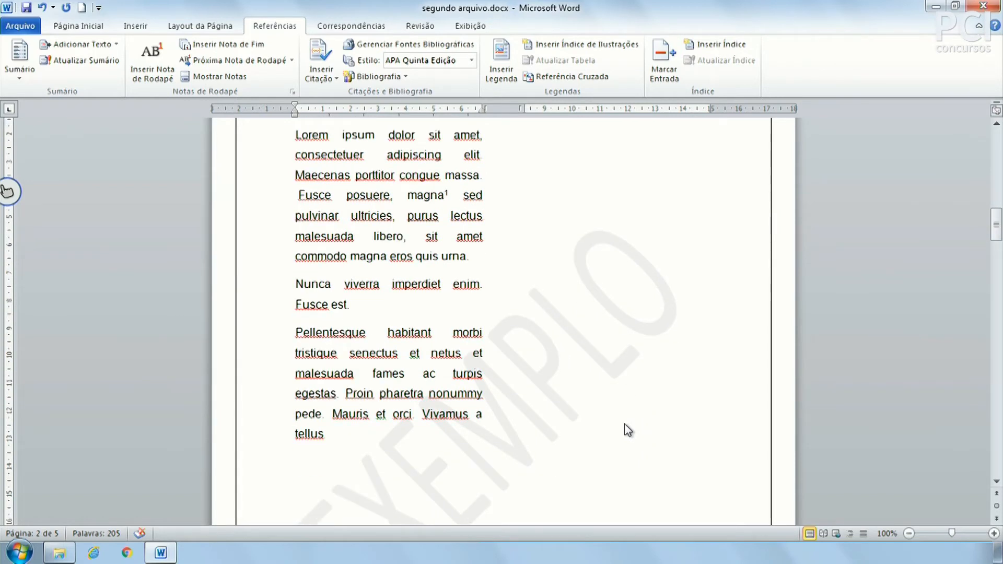
# Add footnote 2 after 'Pellentesque' reading 'Dfhjgv dfhgkm', then return to the text after 'tellus'.
pyautogui.click(382, 335)
pyautogui.click(151, 57)
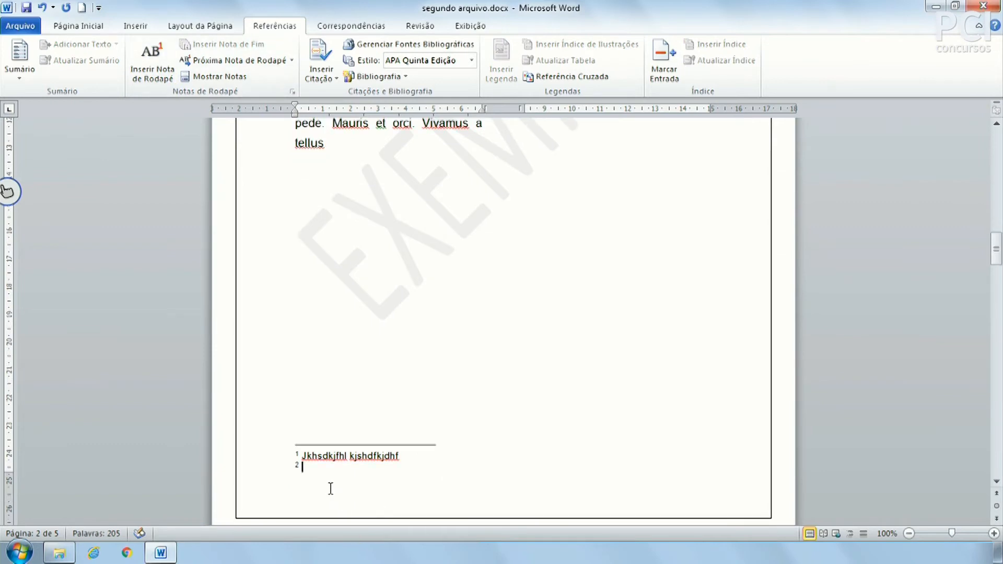
pyautogui.scroll(5, 340, 460)
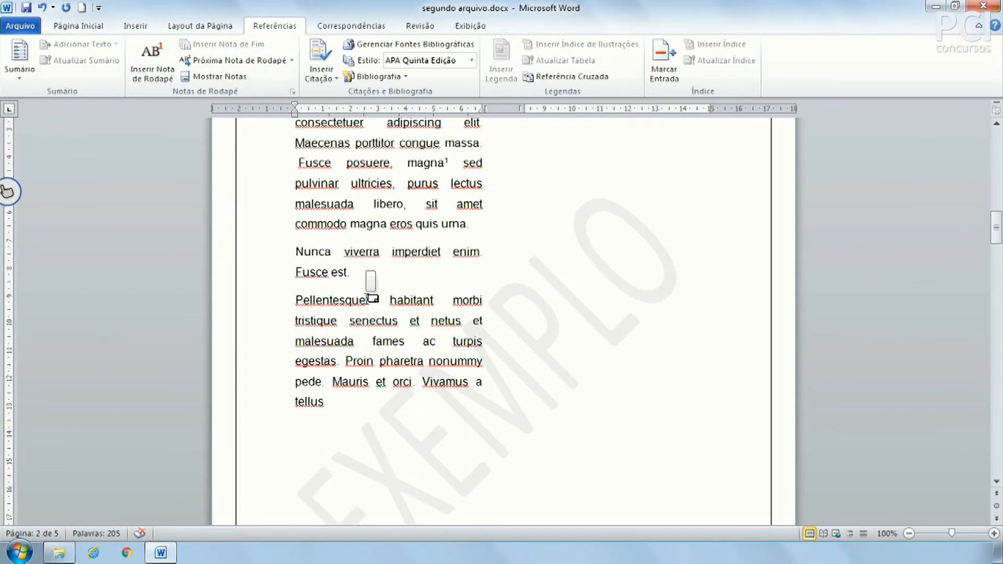
pyautogui.scroll(-6, 564, 453)
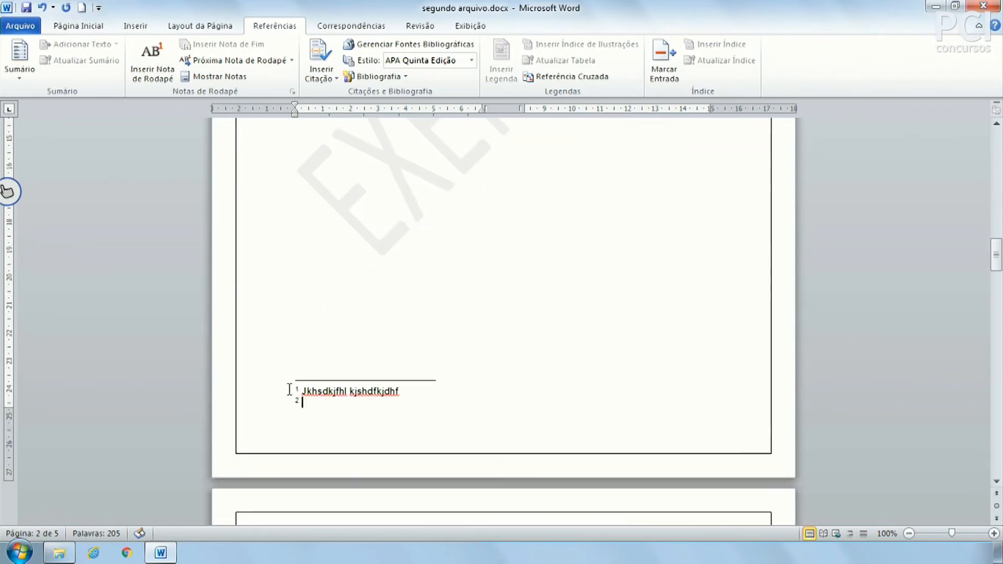
pyautogui.write('Dfhjgv dfhgkm')
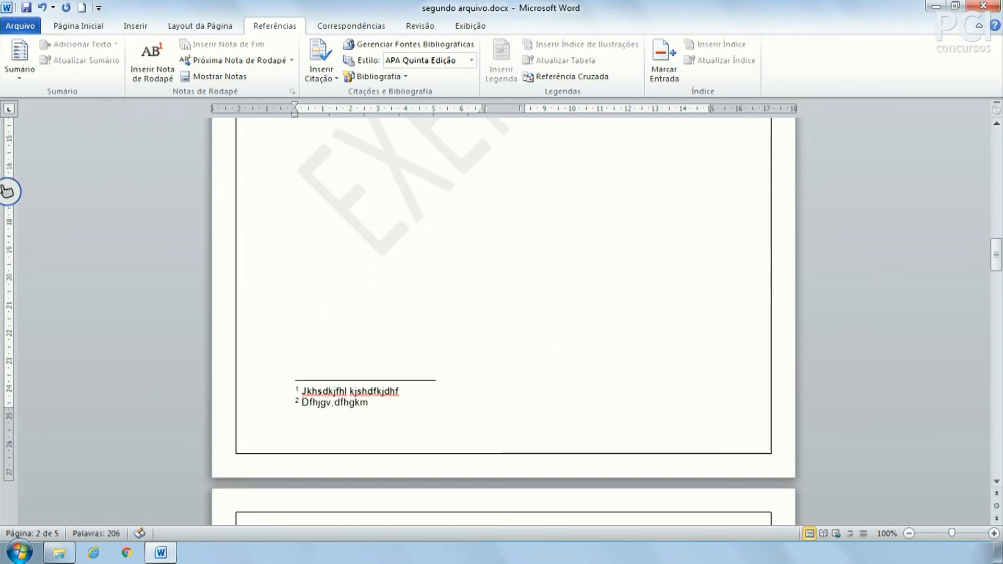
pyautogui.scroll(2, 503, 306)
pyautogui.click(502, 305)
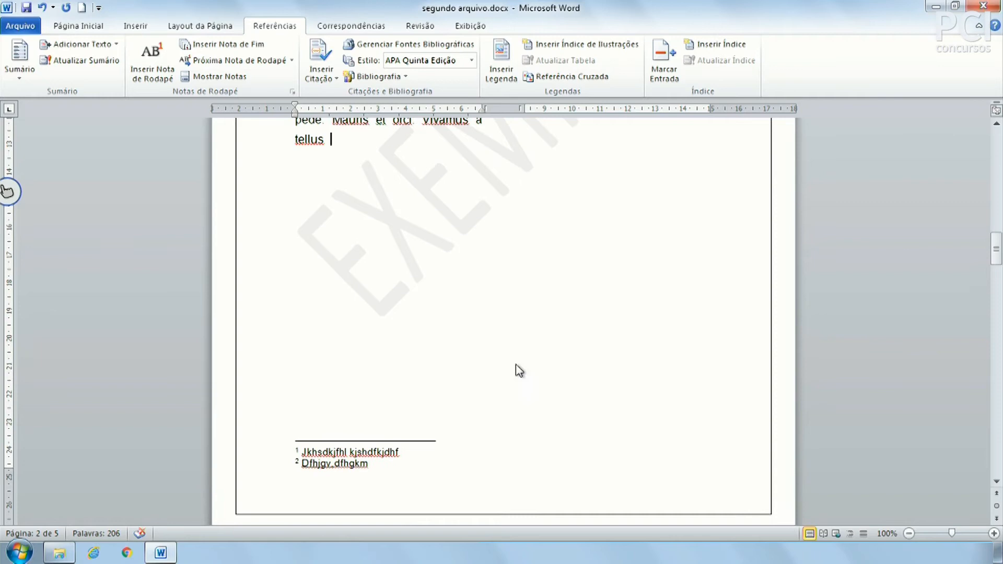
pyautogui.scroll(10, 511, 370)
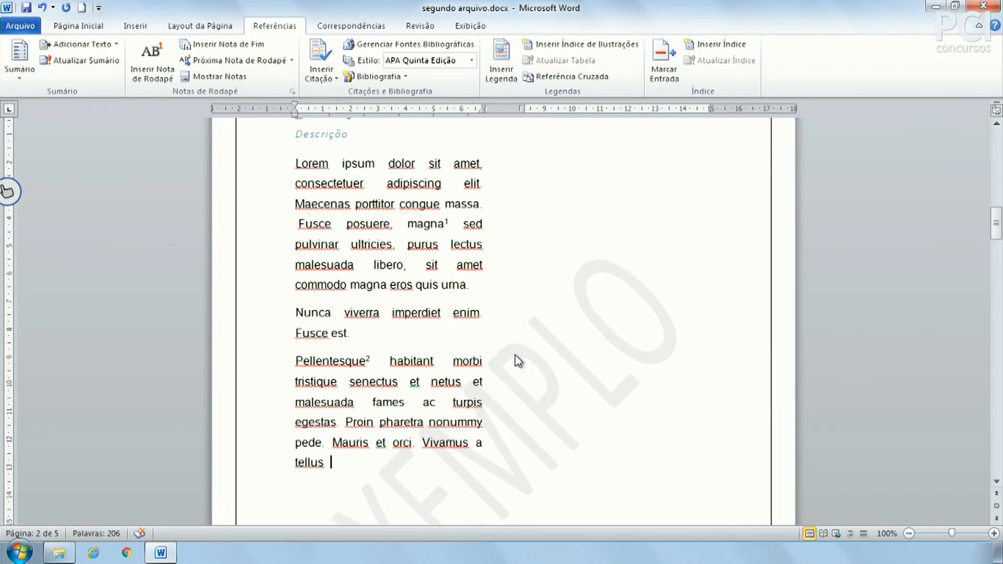
pyautogui.scroll(-8, 421, 334)
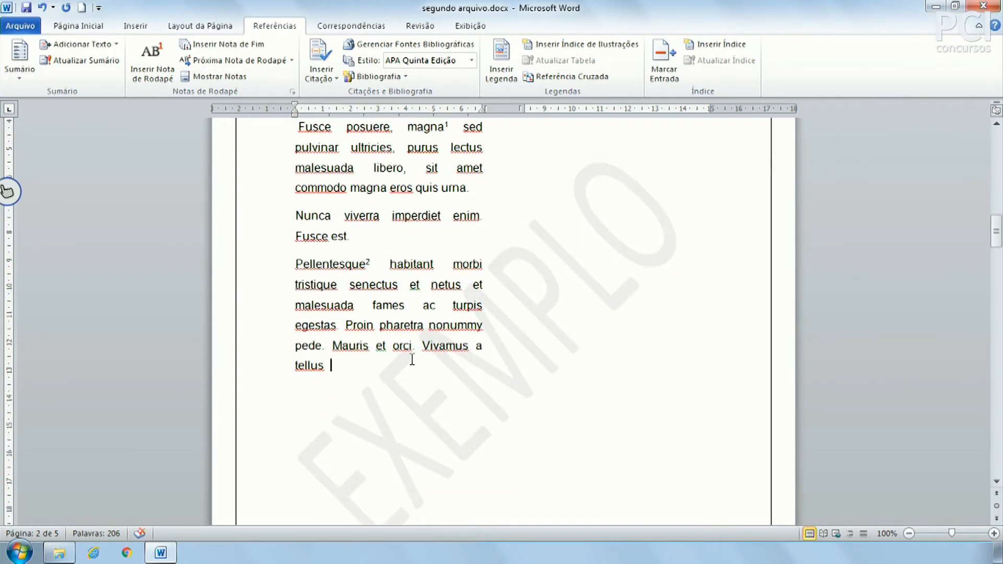
pyautogui.scroll(5, 411, 360)
# Insert an endnote after 'tellus' and return to page 2's body text.
pyautogui.click(220, 47)
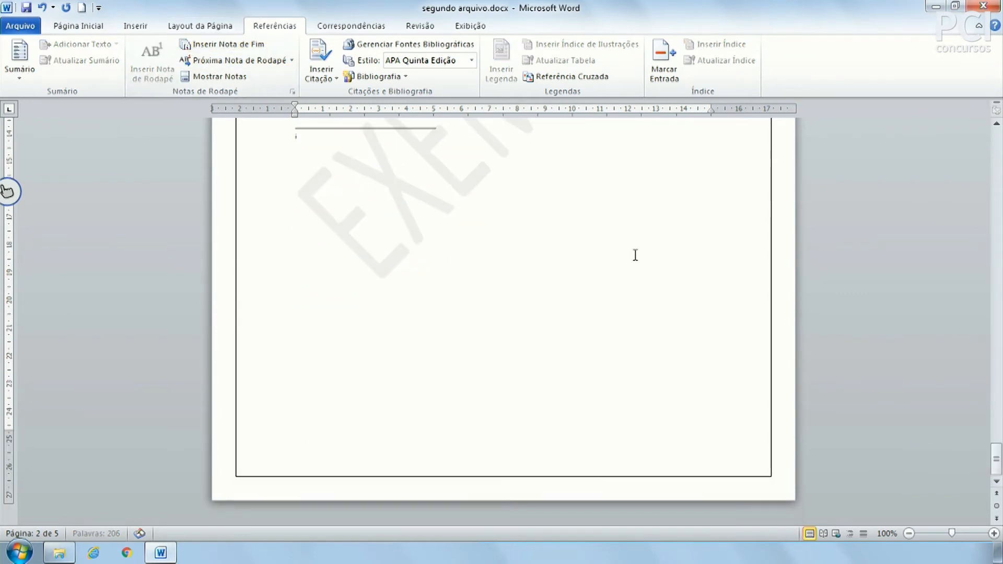
pyautogui.scroll(3, 580, 470)
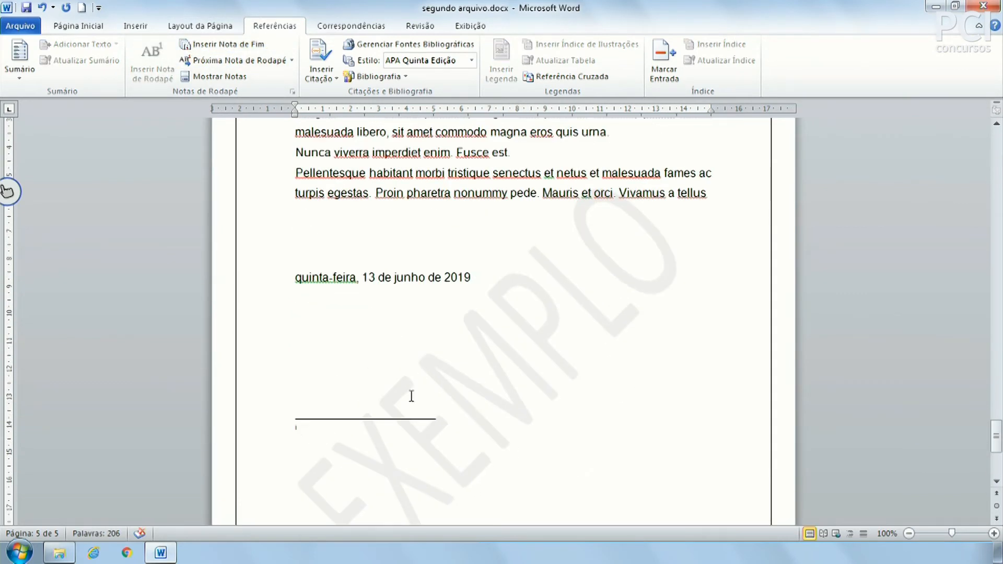
pyautogui.scroll(4, 377, 449)
pyautogui.scroll(-7, 378, 449)
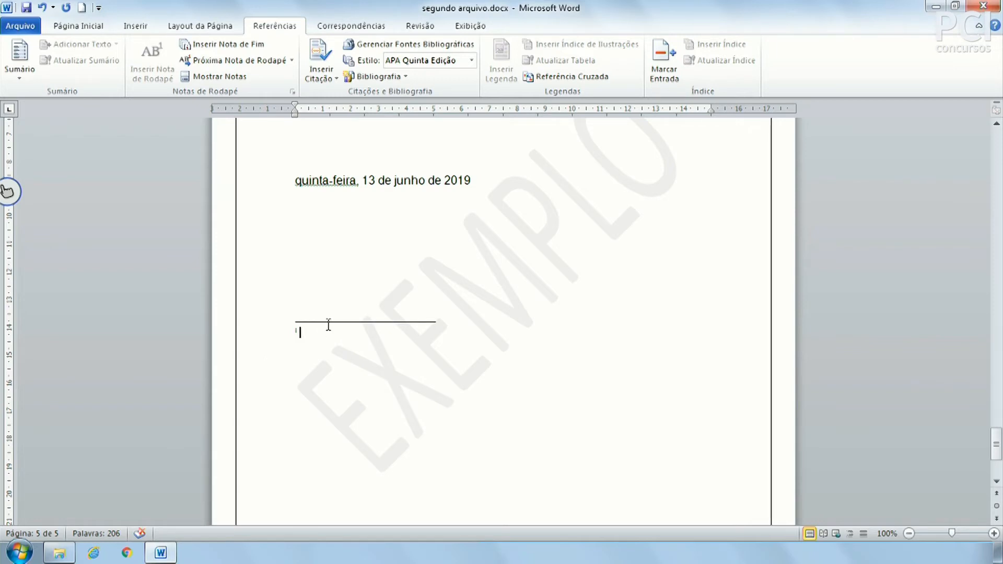
pyautogui.scroll(20, 328, 325)
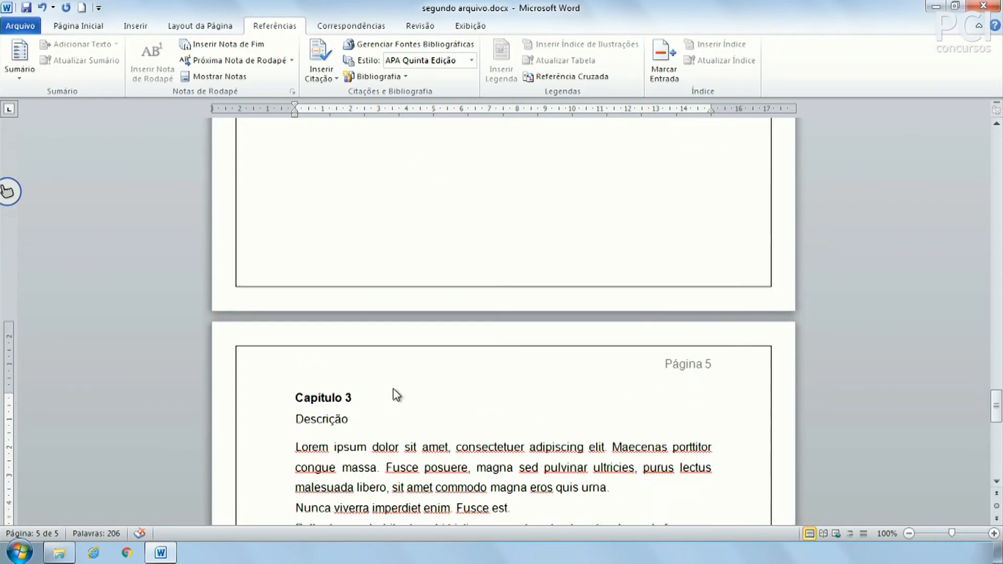
pyautogui.scroll(20, 427, 401)
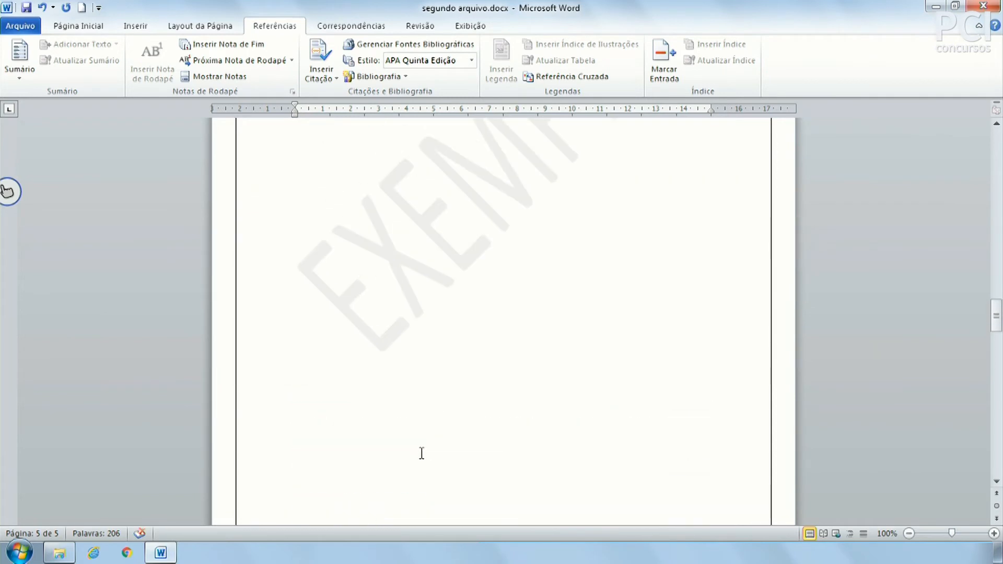
pyautogui.scroll(5, 425, 458)
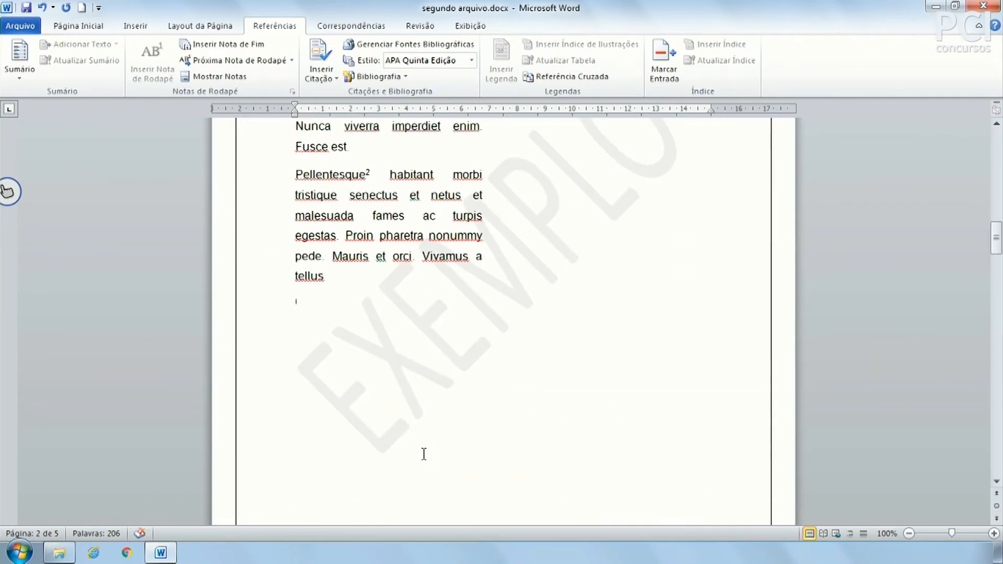
pyautogui.click(301, 302)
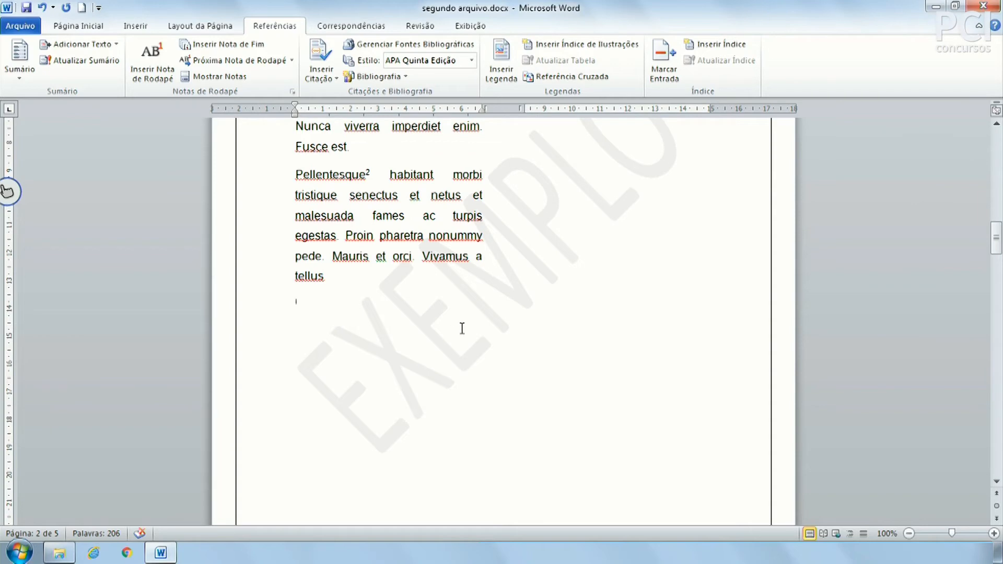
# From the note area on page 5, jump to the next footnote and view the note navigation choices.
pyautogui.scroll(-15, 544, 405)
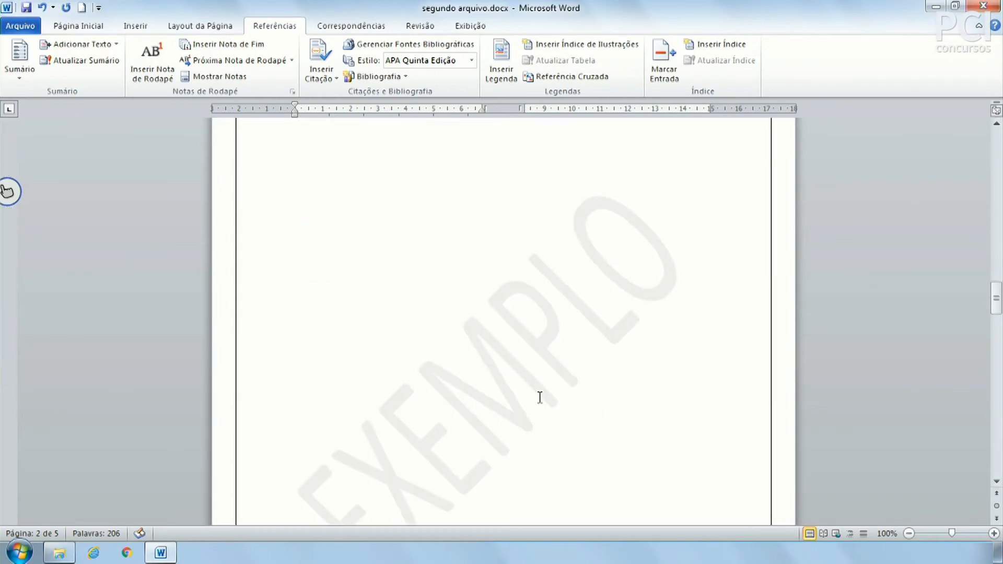
pyautogui.scroll(-20, 538, 401)
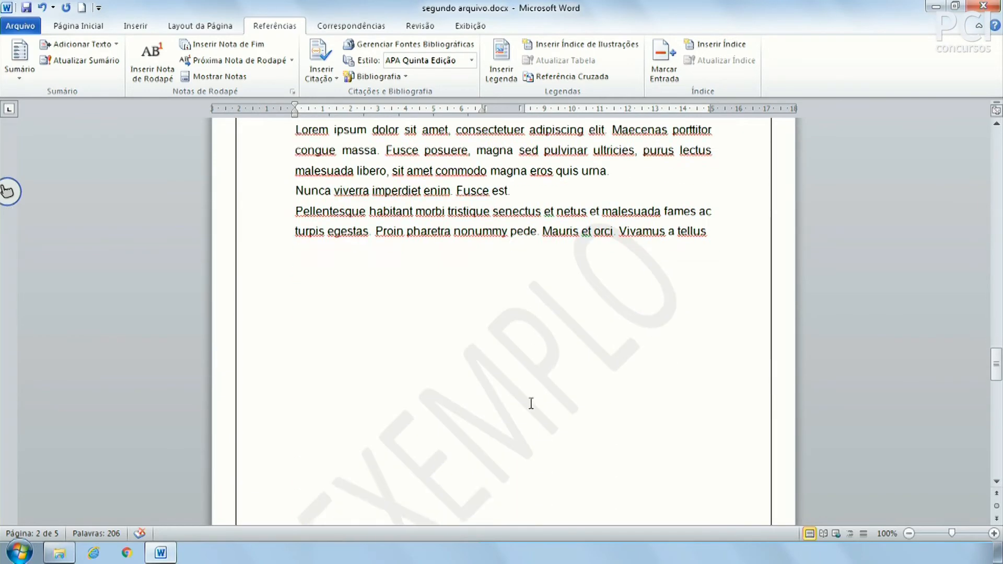
pyautogui.scroll(-15, 481, 420)
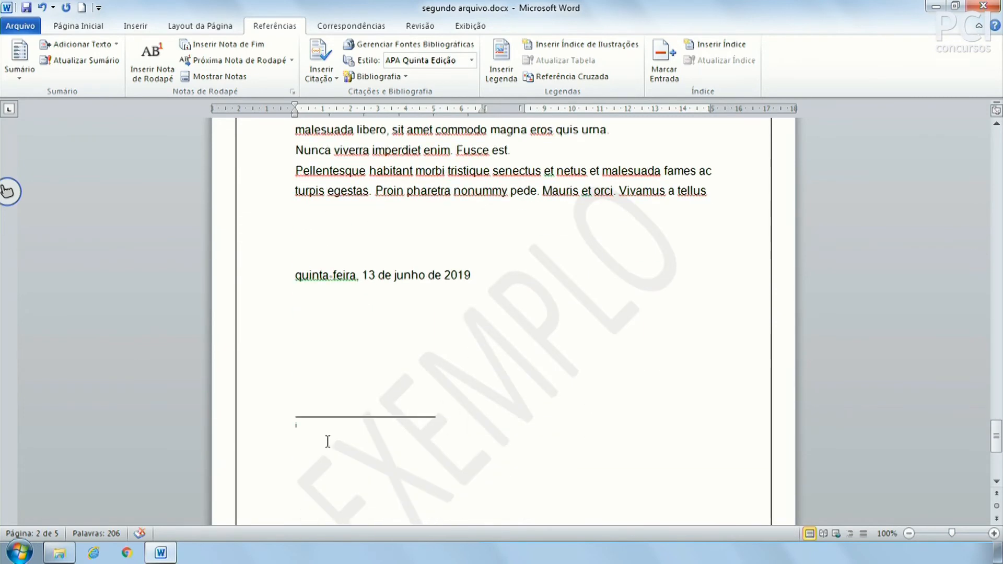
pyautogui.click(323, 432)
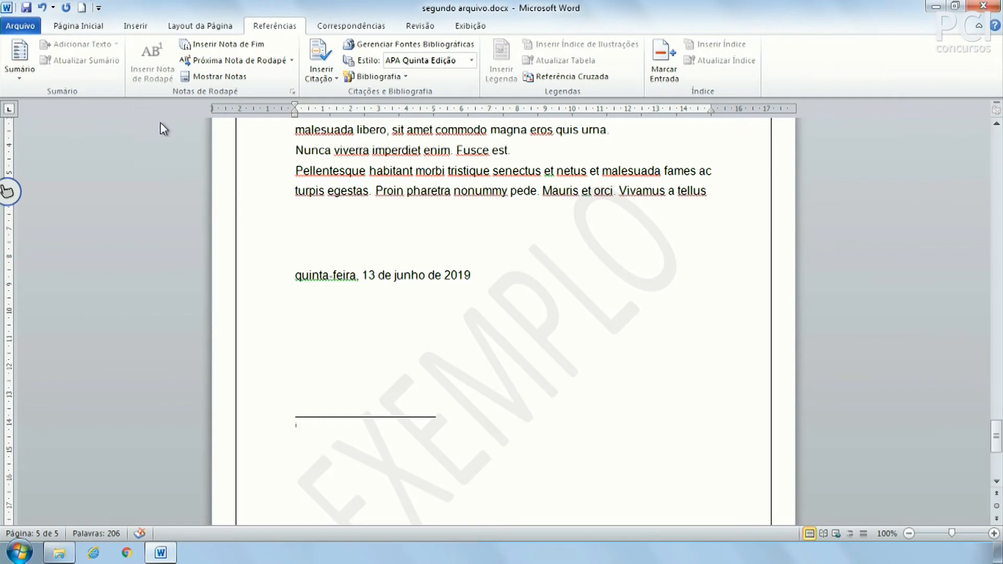
pyautogui.click(272, 60)
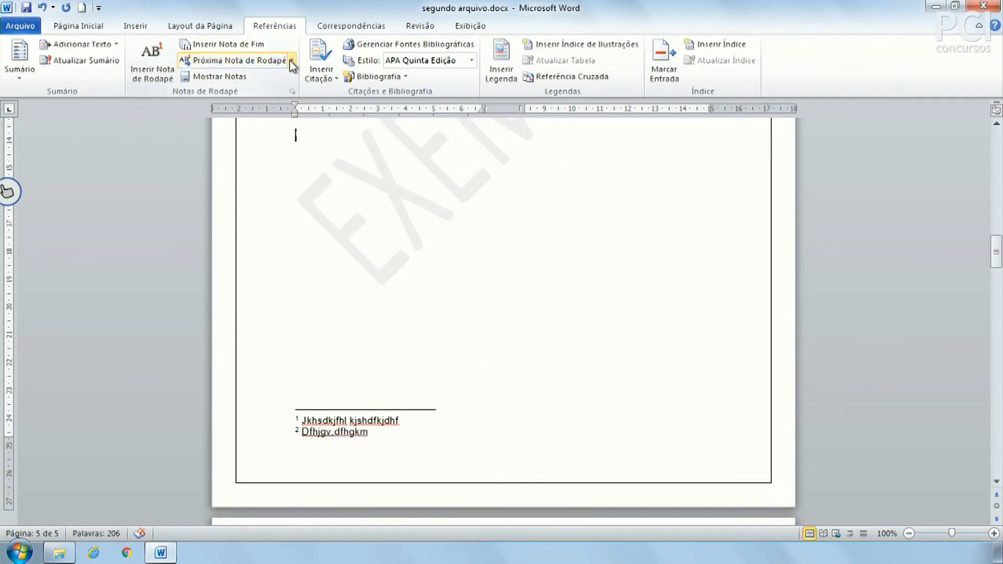
pyautogui.click(291, 61)
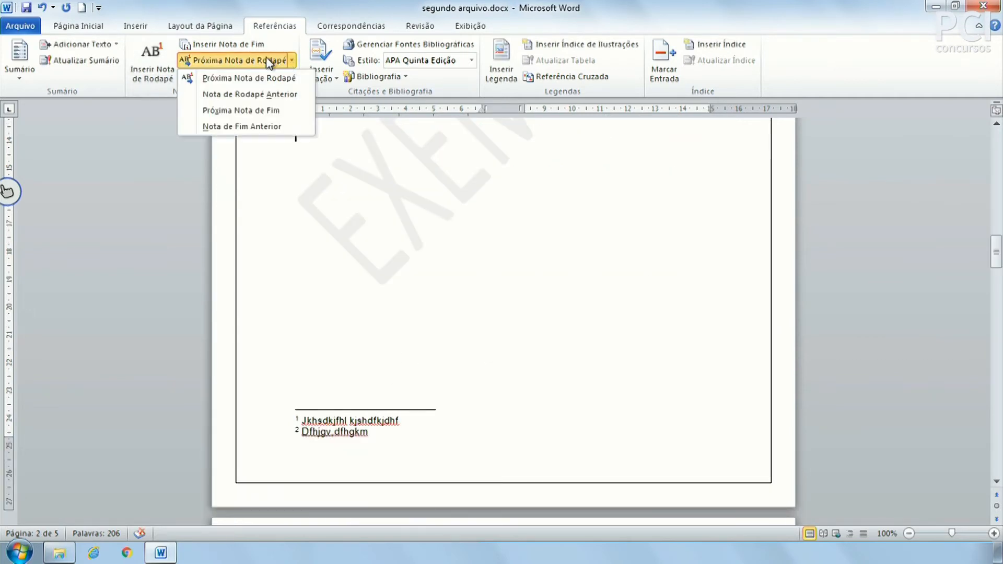
# Show the footnote area with Mostrar Notas, then jump back to the note references.
pyautogui.click(319, 161)
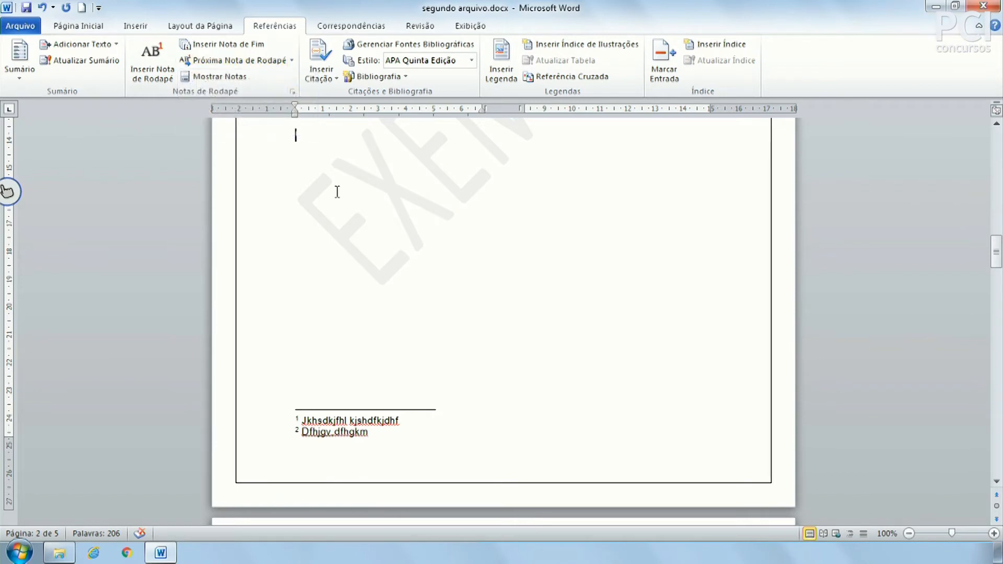
pyautogui.click(221, 76)
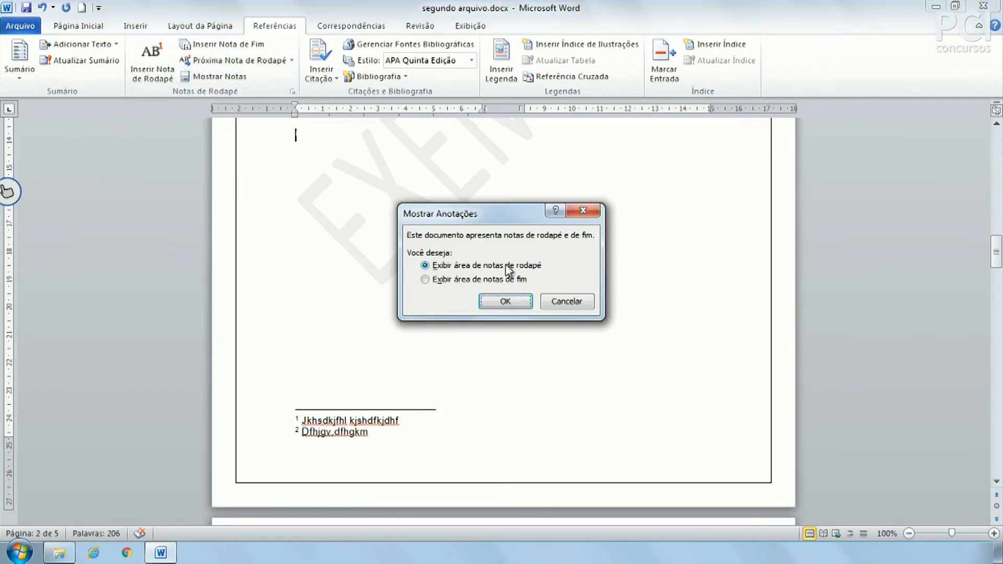
pyautogui.click(494, 299)
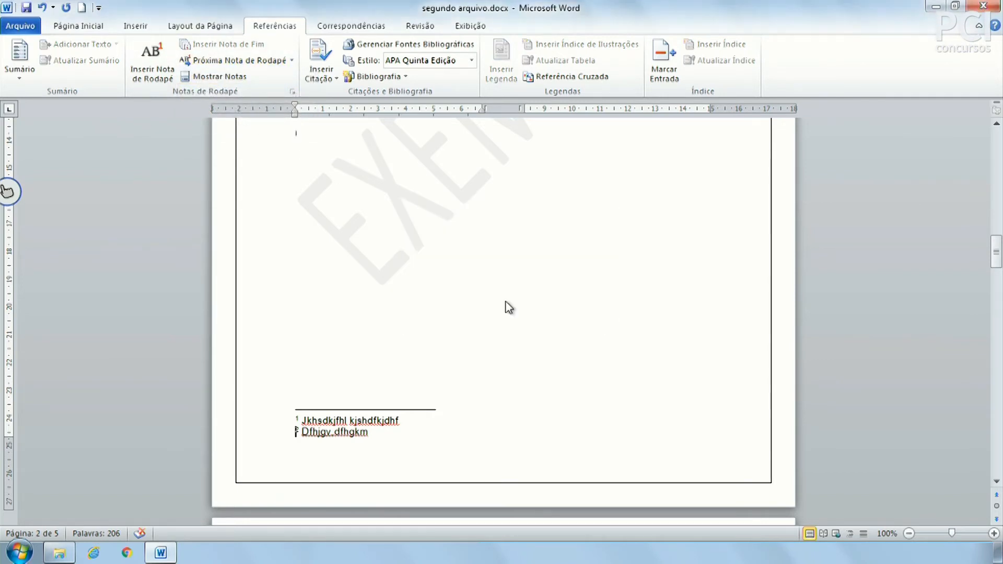
pyautogui.click(217, 76)
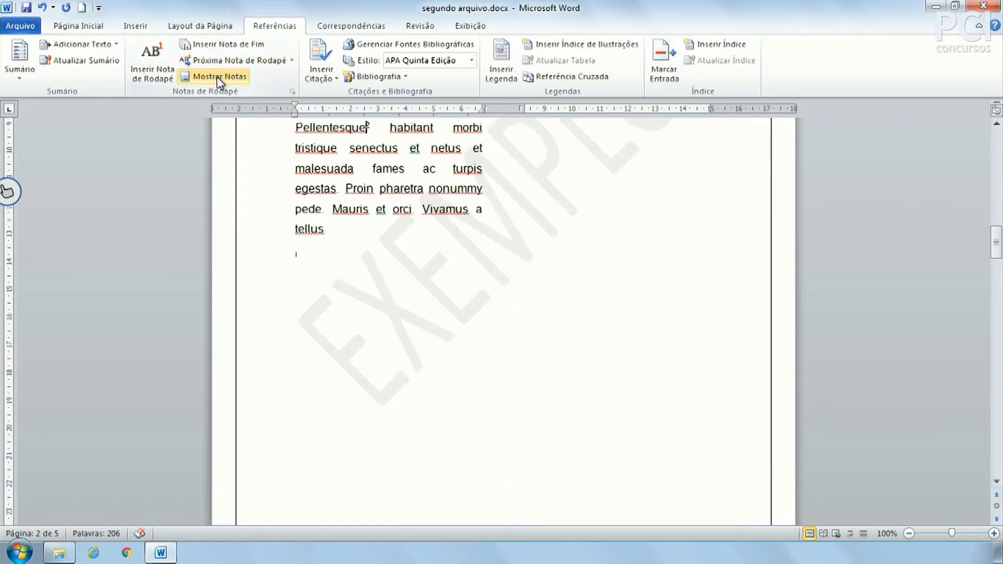
pyautogui.scroll(-5, 439, 361)
pyautogui.scroll(1, 466, 381)
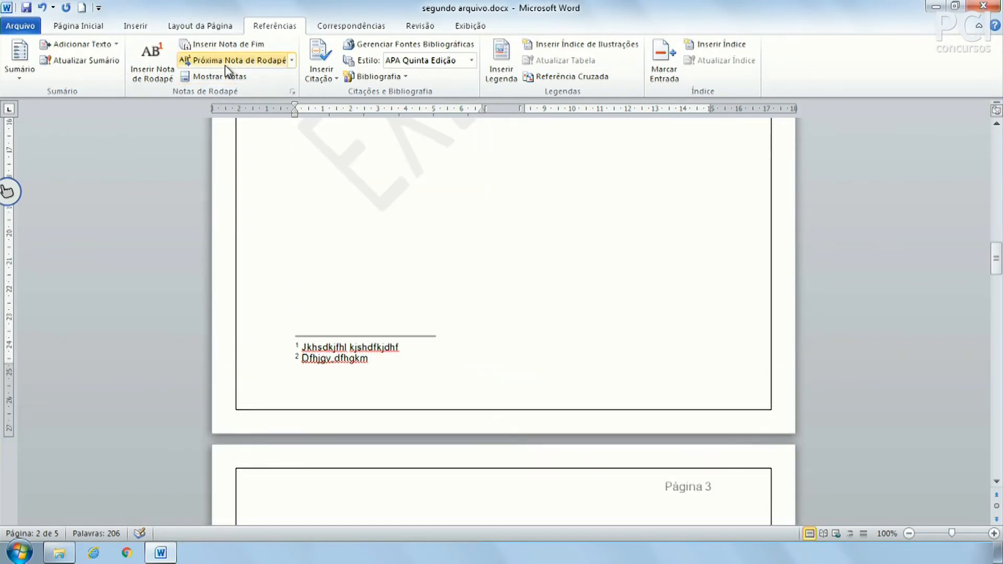
# Display the endnote area via Mostrar Notas, then return to page 2's body text.
pyautogui.click(215, 76)
pyautogui.click(441, 279)
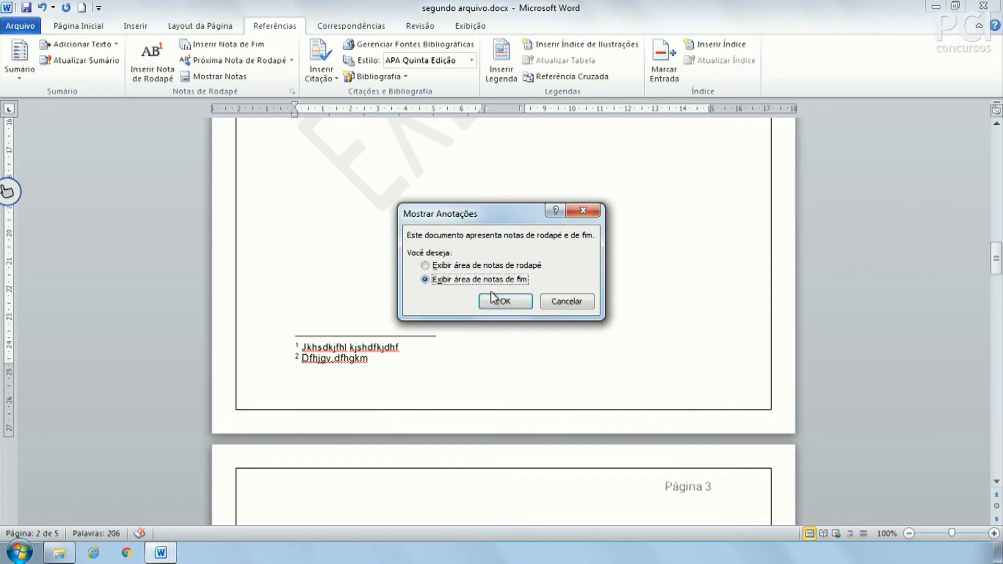
pyautogui.click(492, 304)
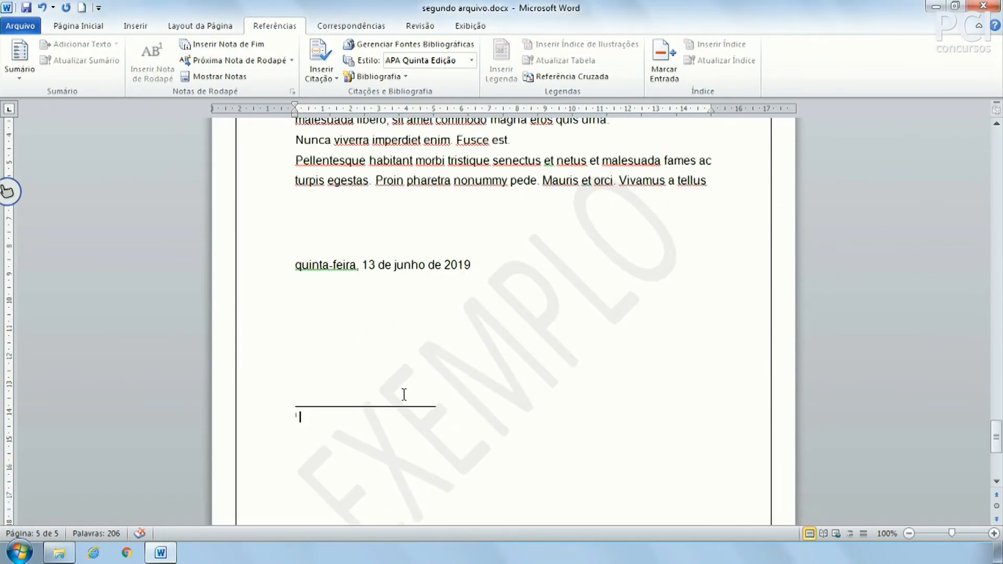
pyautogui.scroll(20, 404, 394)
pyautogui.scroll(15, 404, 395)
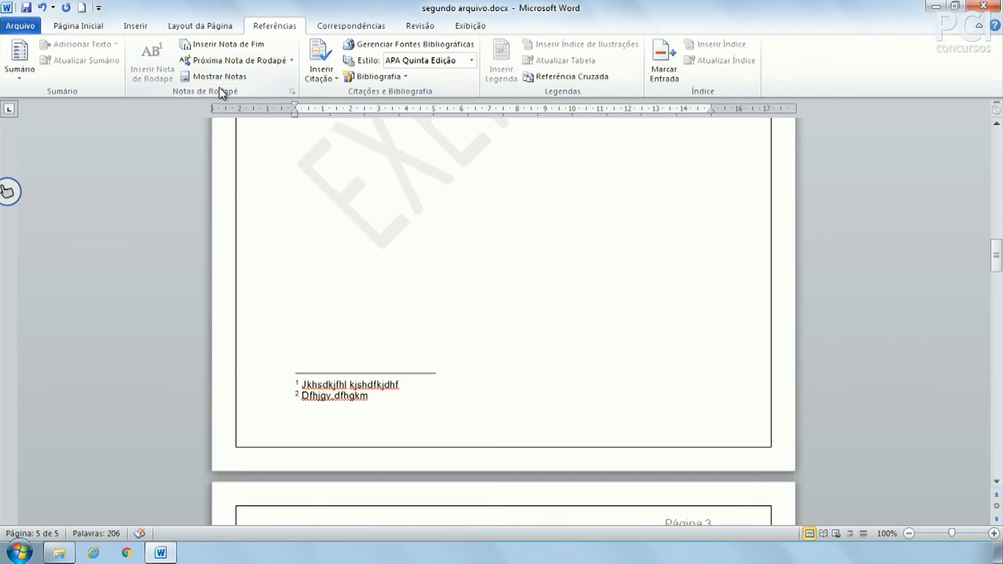
pyautogui.click(230, 77)
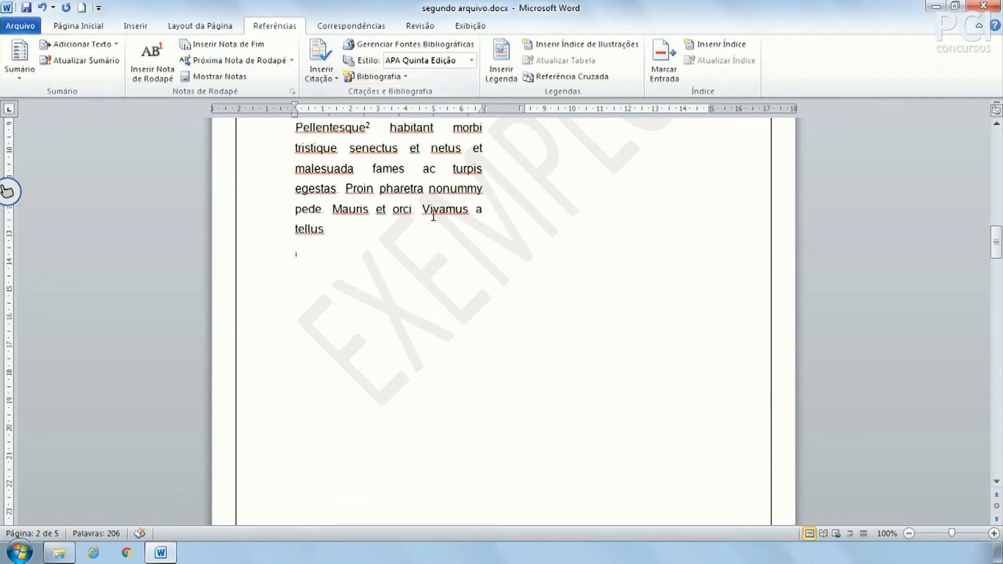
# Add empty lines below the tellus paragraph and start a new Livro bibliographic source.
pyautogui.write("'")
pyautogui.press('Return')
pyautogui.press('Return')
pyautogui.press('Return')
pyautogui.click(321, 76)
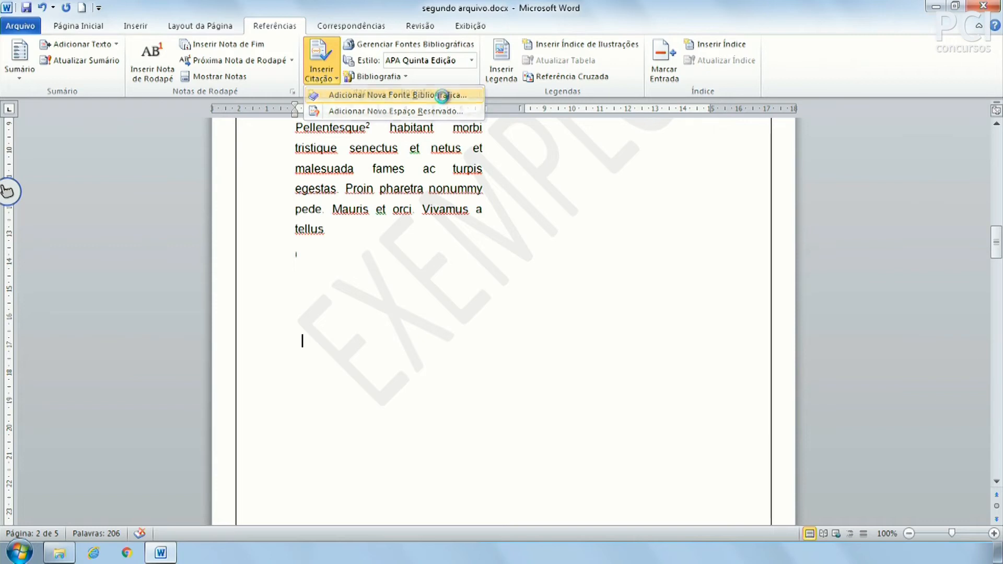
pyautogui.click(437, 95)
pyautogui.moveTo(598, 168); pyautogui.dragTo(771, 185)
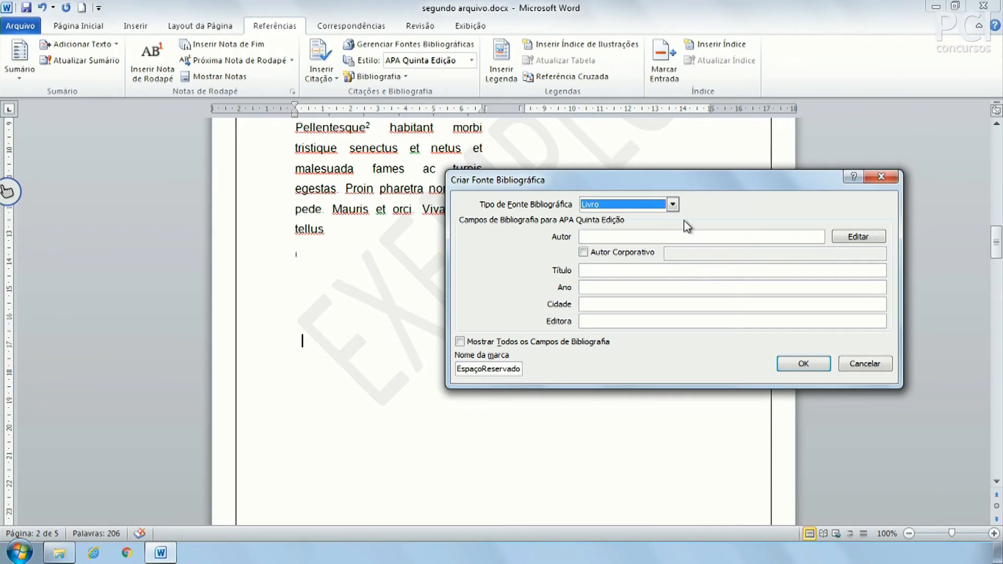
pyautogui.click(673, 205)
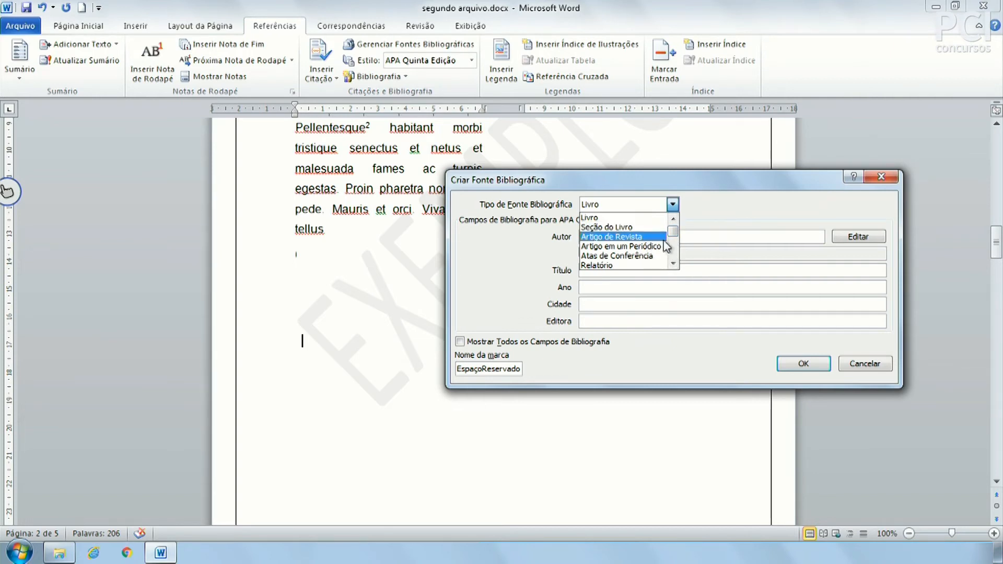
pyautogui.moveTo(673, 233); pyautogui.dragTo(673, 249)
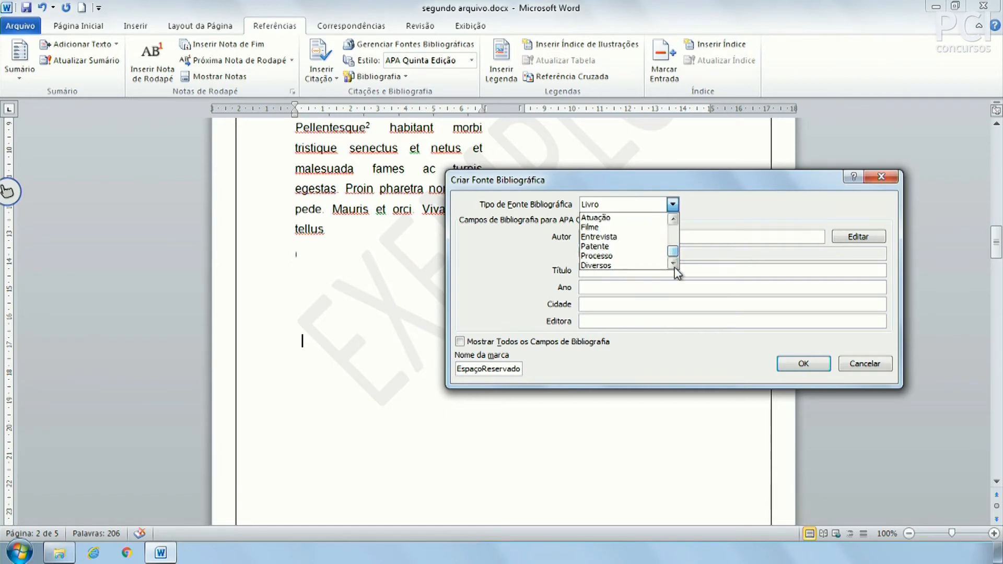
pyautogui.moveTo(674, 244); pyautogui.dragTo(673, 212)
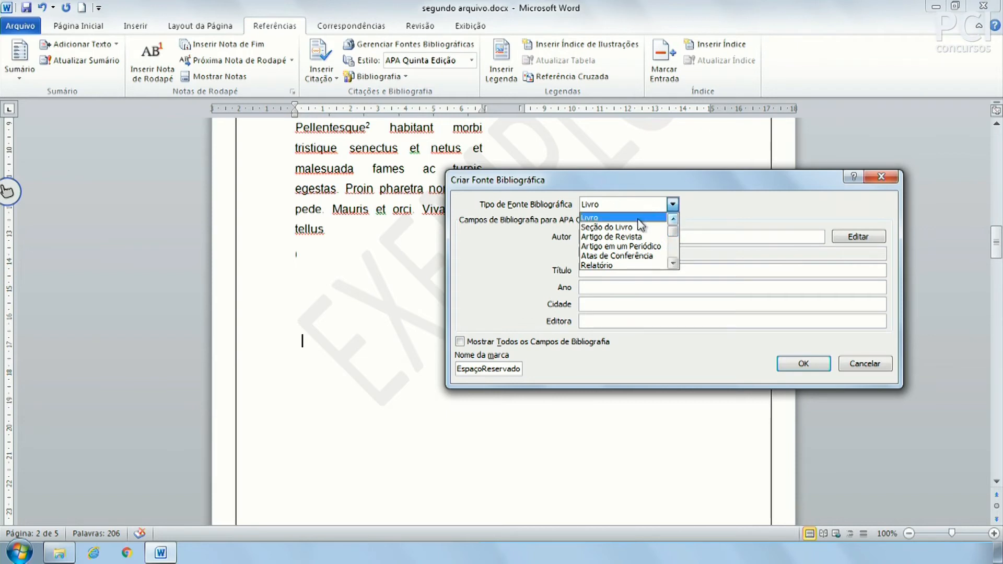
pyautogui.click(623, 227)
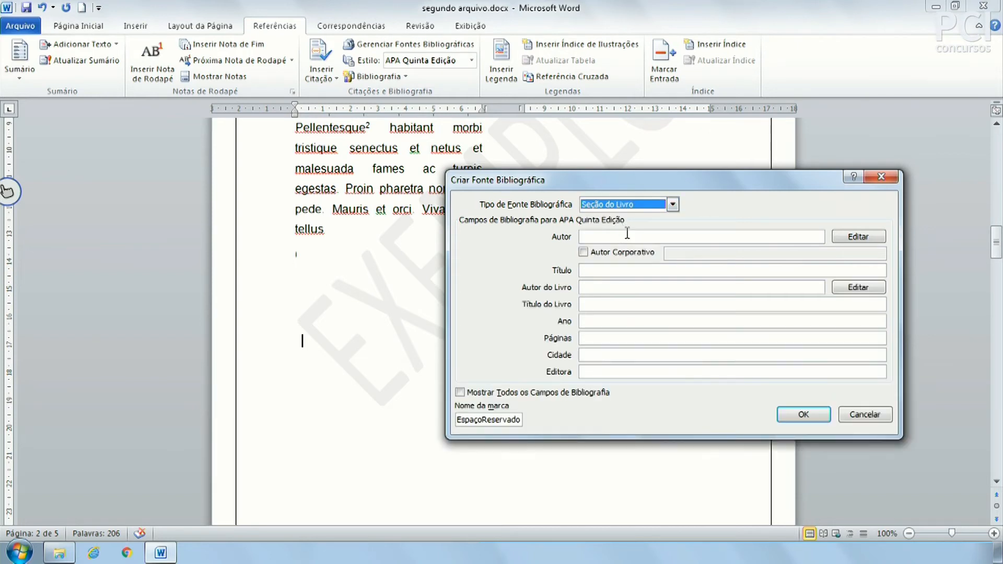
pyautogui.click(669, 204)
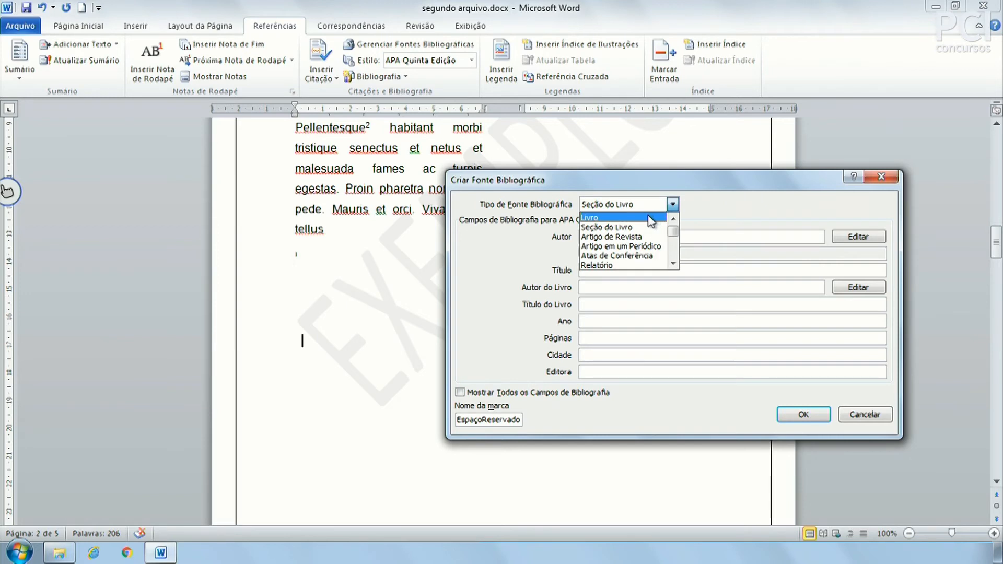
pyautogui.click(649, 216)
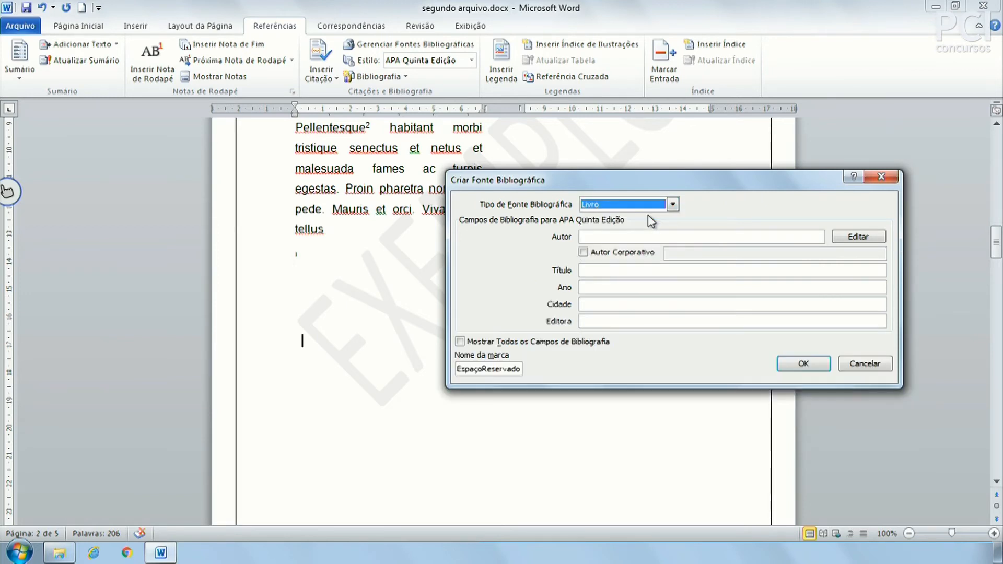
# Enter the book's author name, title AULA WORD and year 2019.
pyautogui.click(634, 237)
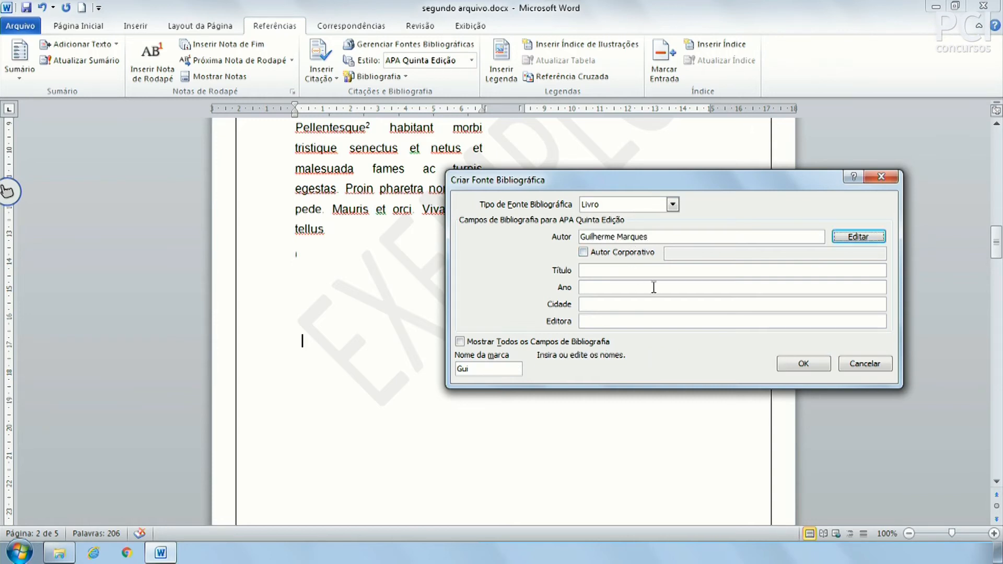
pyautogui.click(615, 271)
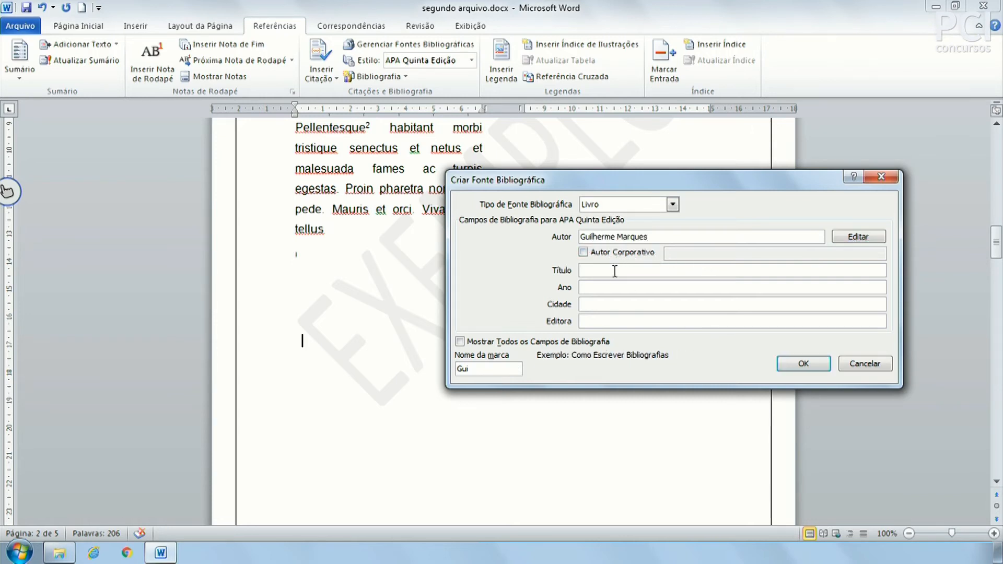
pyautogui.write('AULA WORD')
pyautogui.press('Tab')
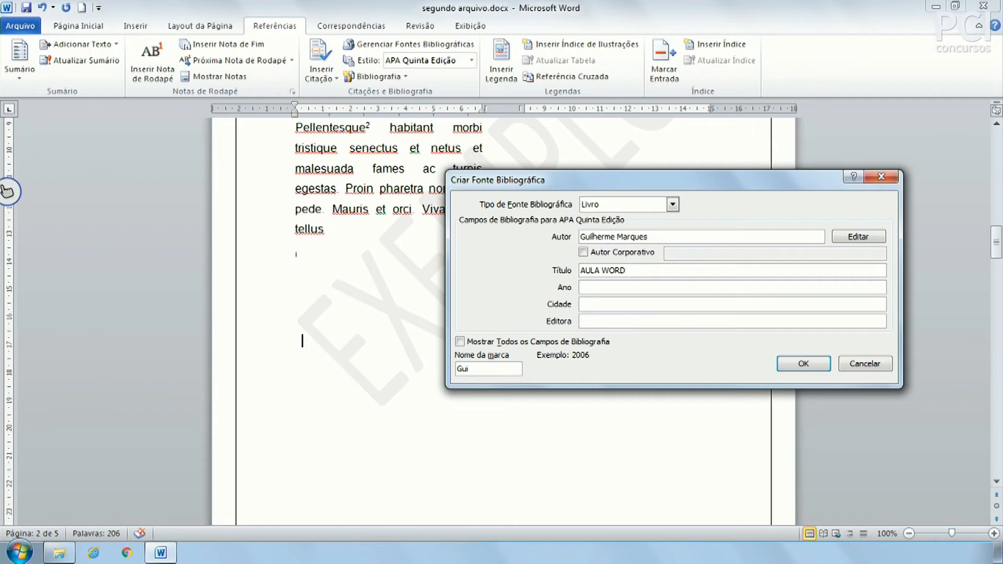
pyautogui.write('2019')
# Add city Pres. Prudente and publisher Editora PCI, then save the source to insert its citation.
pyautogui.press('Tab')
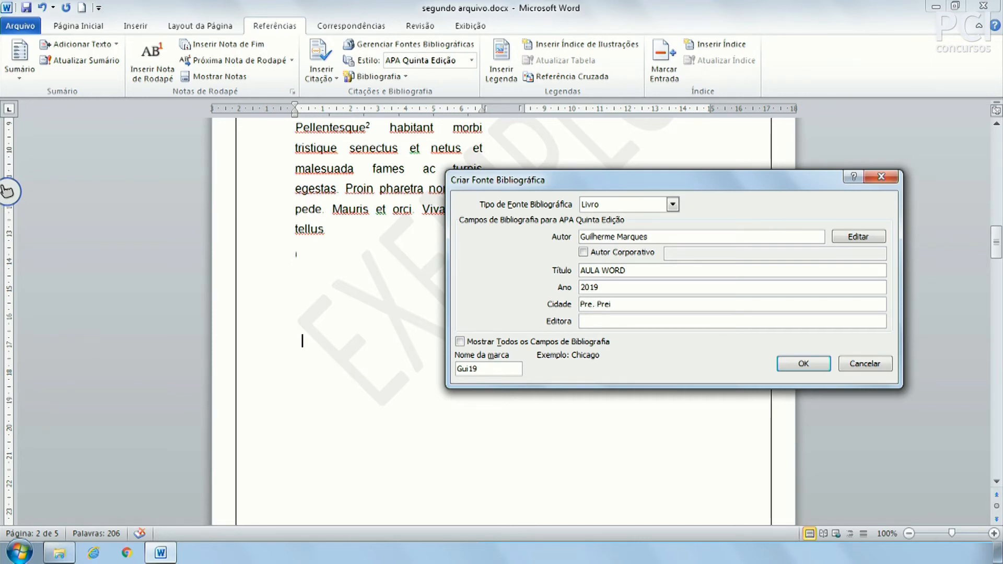
pyautogui.write('Press')
pyautogui.press('BackSpace')
pyautogui.press('BackSpace')
pyautogui.press('BackSpace')
pyautogui.write('uden')
pyautogui.press('Tab')
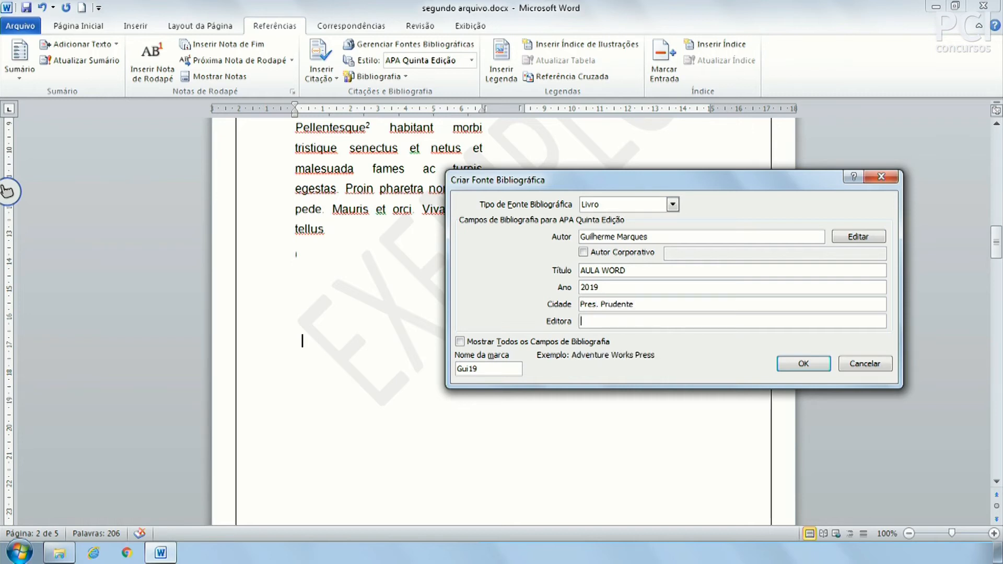
pyautogui.write('Editora PCI')
pyautogui.click(821, 359)
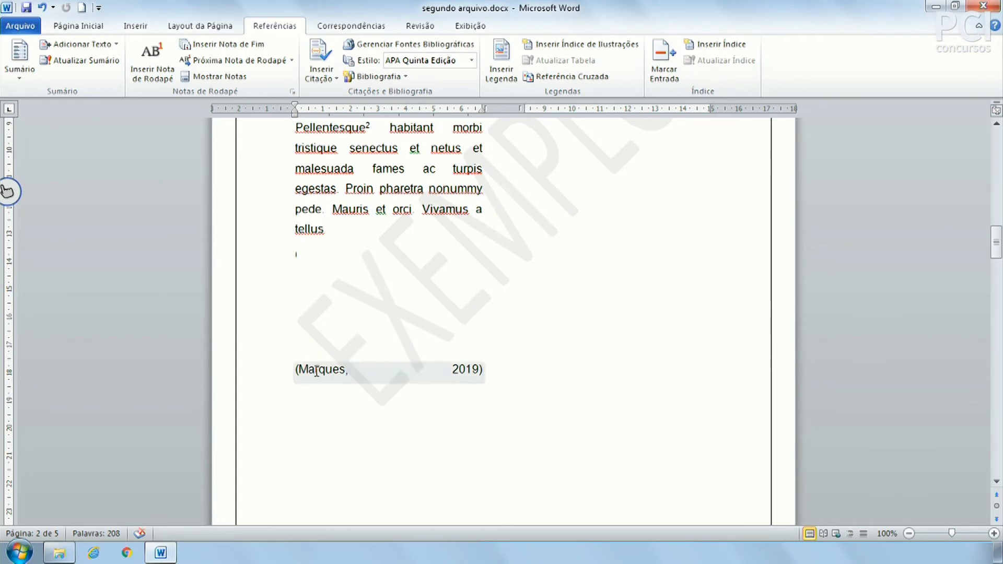
# Type the quote “Texto citação exemplo” just before the 2019 author-year citation.
pyautogui.click(289, 373)
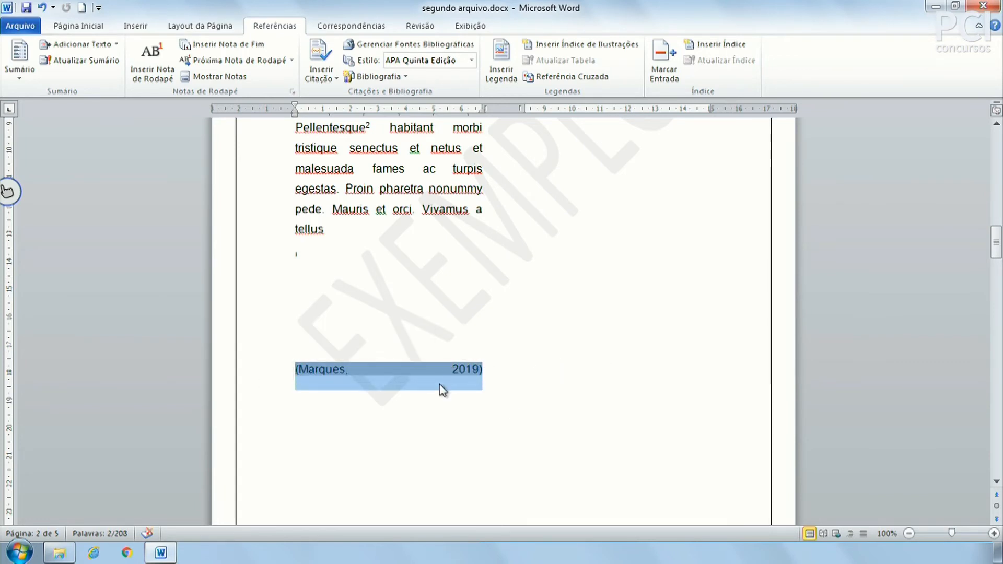
pyautogui.click(458, 369)
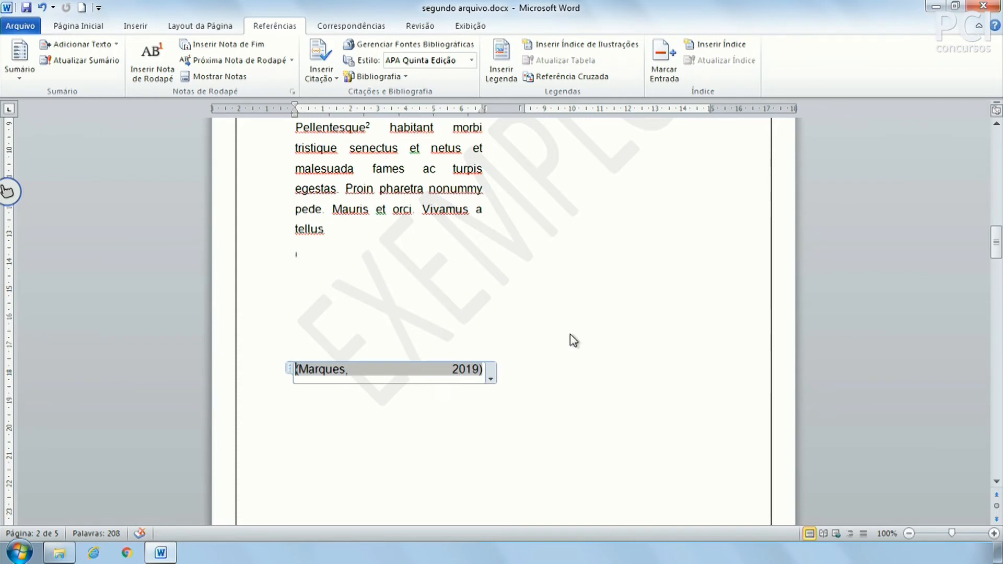
pyautogui.press('Return')
pyautogui.press('Left')
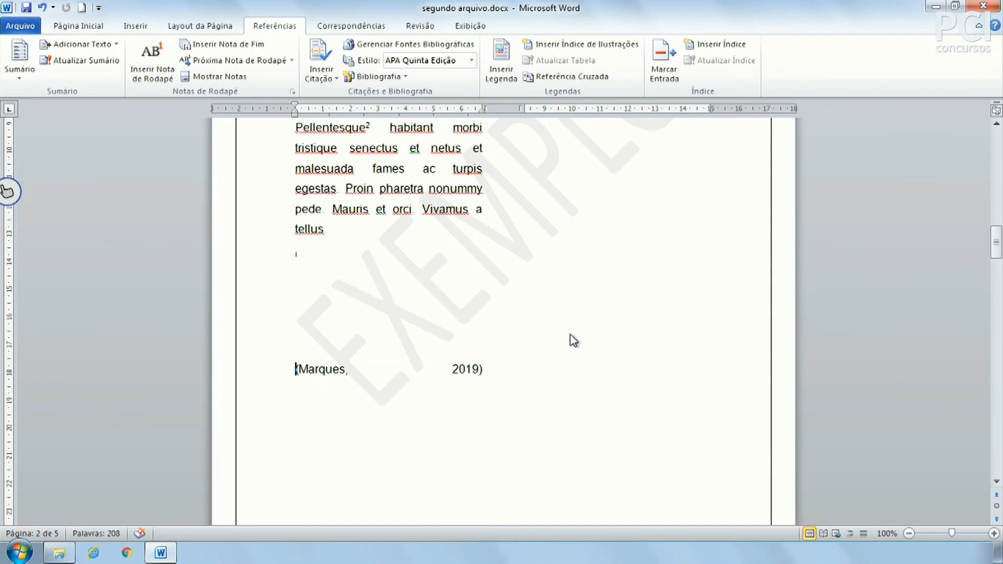
pyautogui.write('"')
pyautogui.write('Texte')
pyautogui.press('BackSpace')
pyautogui.press('BackSpace')
pyautogui.write('o citação e')
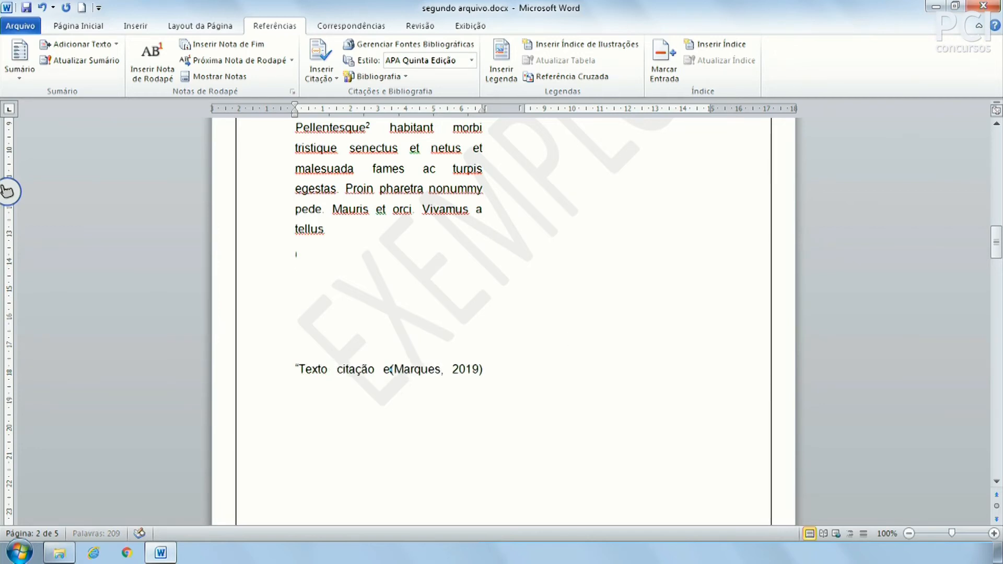
pyautogui.write('xemplo"')
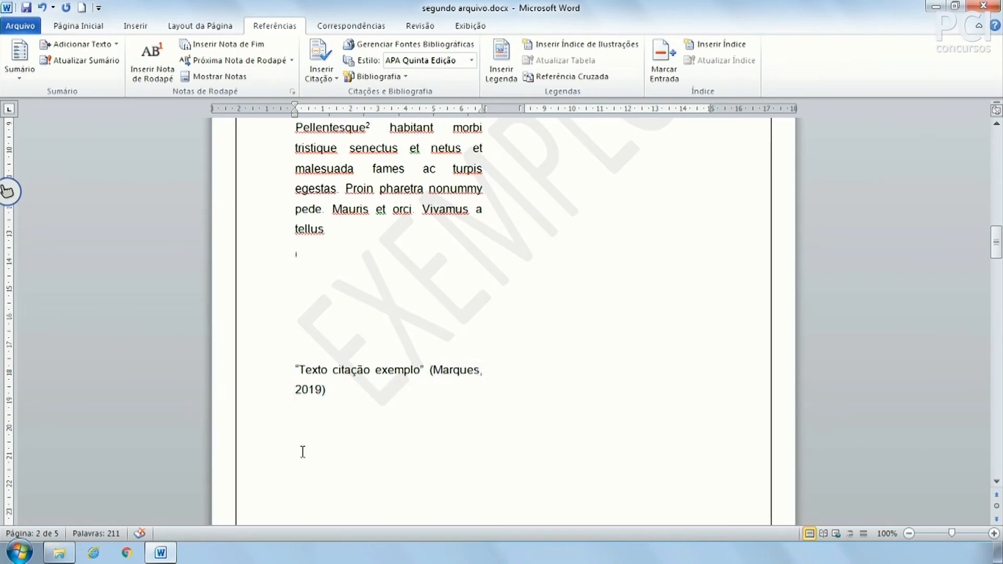
pyautogui.click(351, 386)
pyautogui.scroll(-1, 486, 410)
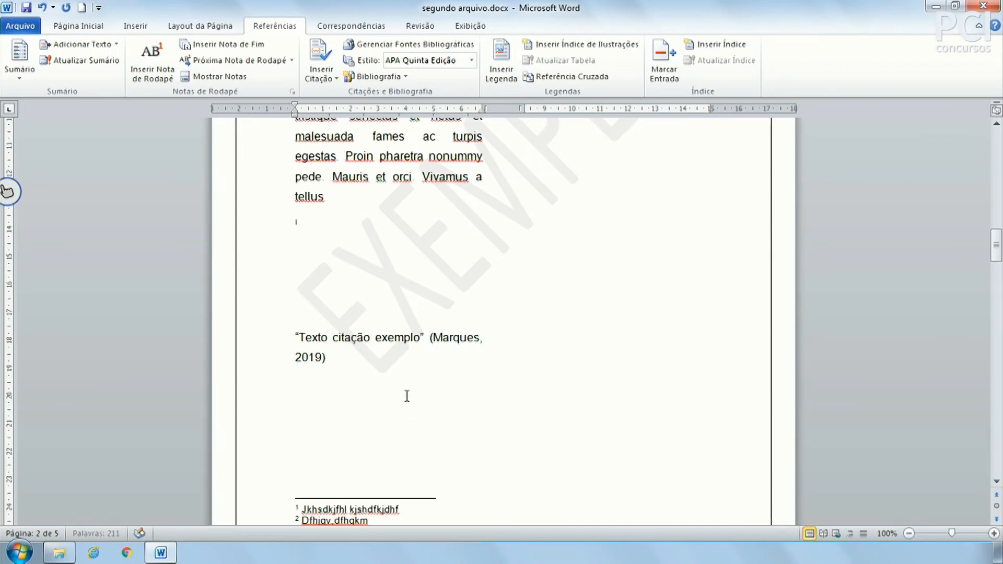
# Cite the same 2019 source again on its own line, followed by a new empty line.
pyautogui.click(324, 77)
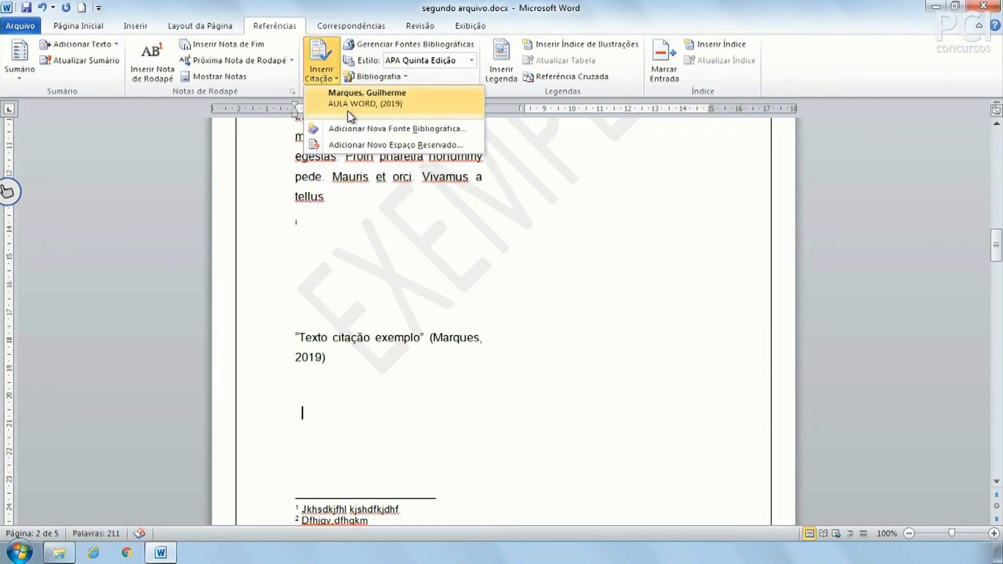
pyautogui.click(375, 106)
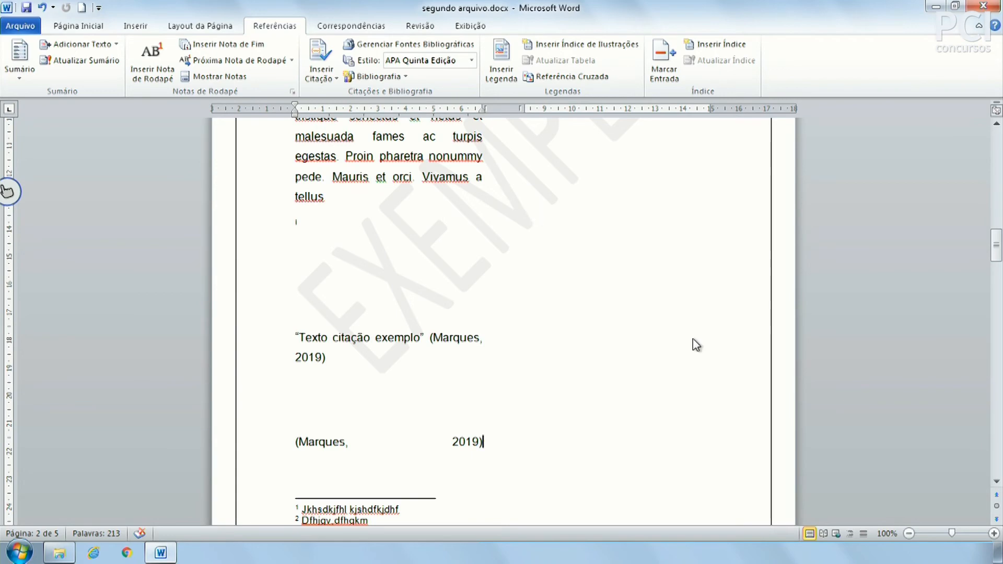
pyautogui.scroll(3, 577, 388)
pyautogui.scroll(3, 577, 388)
pyautogui.scroll(-8, 574, 388)
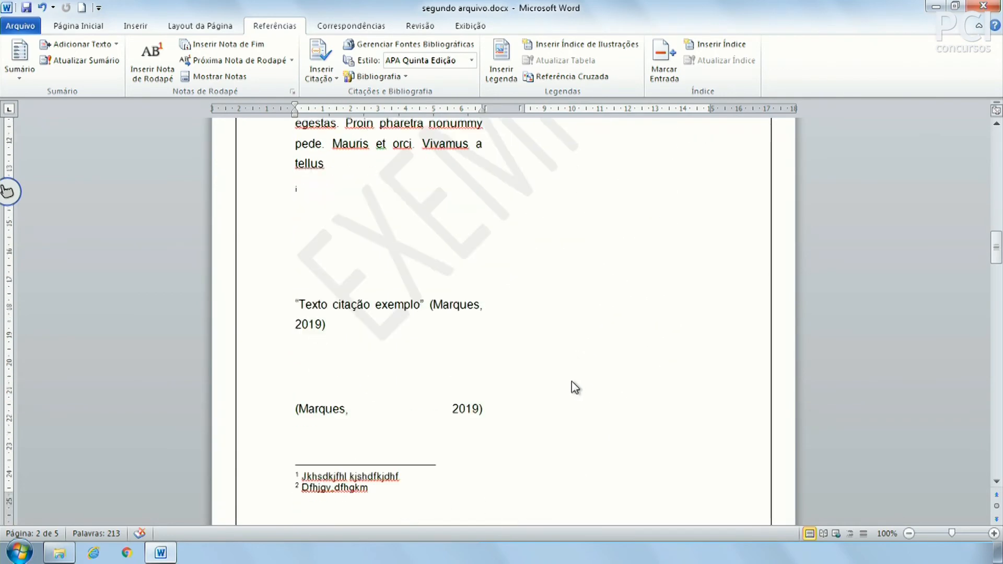
pyautogui.press('Return')
pyautogui.click(323, 76)
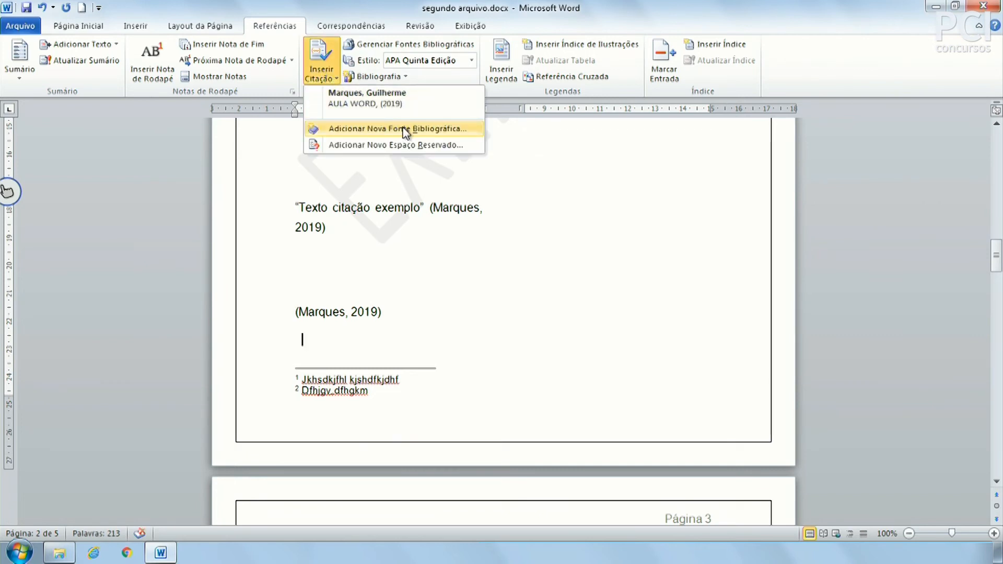
pyautogui.click(547, 341)
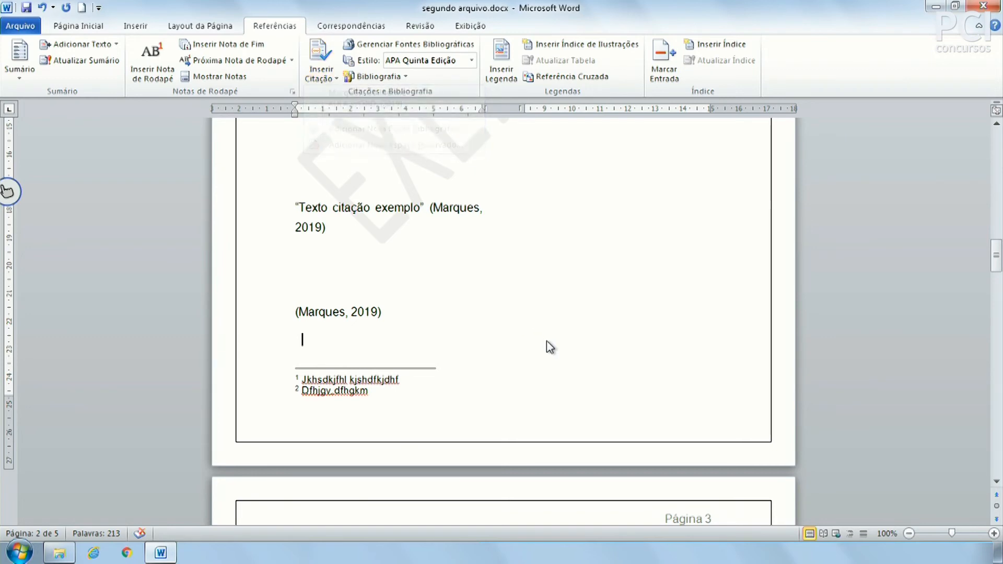
# Put the cursor a line below the endnote on page 5 and bring up the Bibliografia options.
pyautogui.scroll(-5, 547, 341)
pyautogui.scroll(-15, 548, 341)
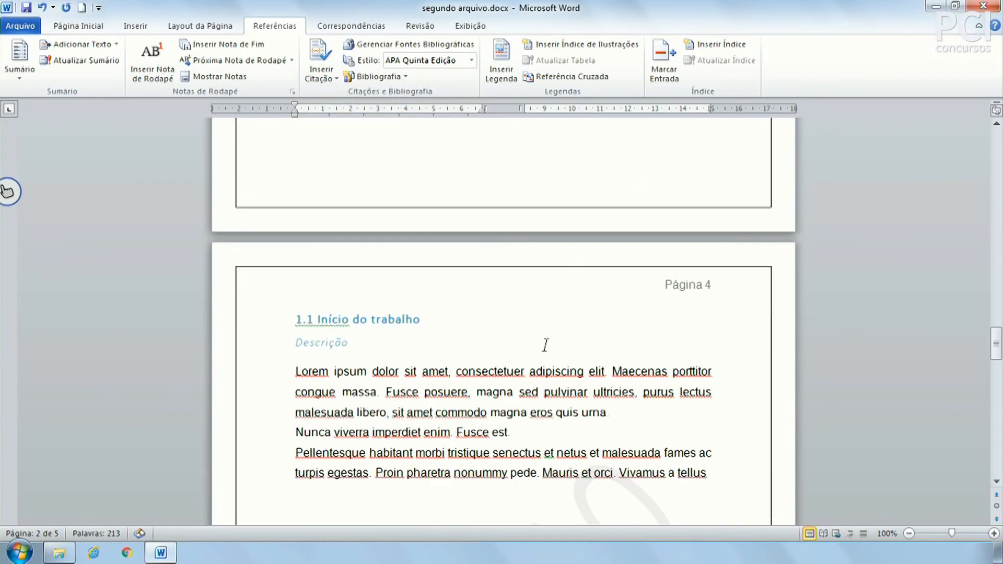
pyautogui.scroll(-8, 547, 347)
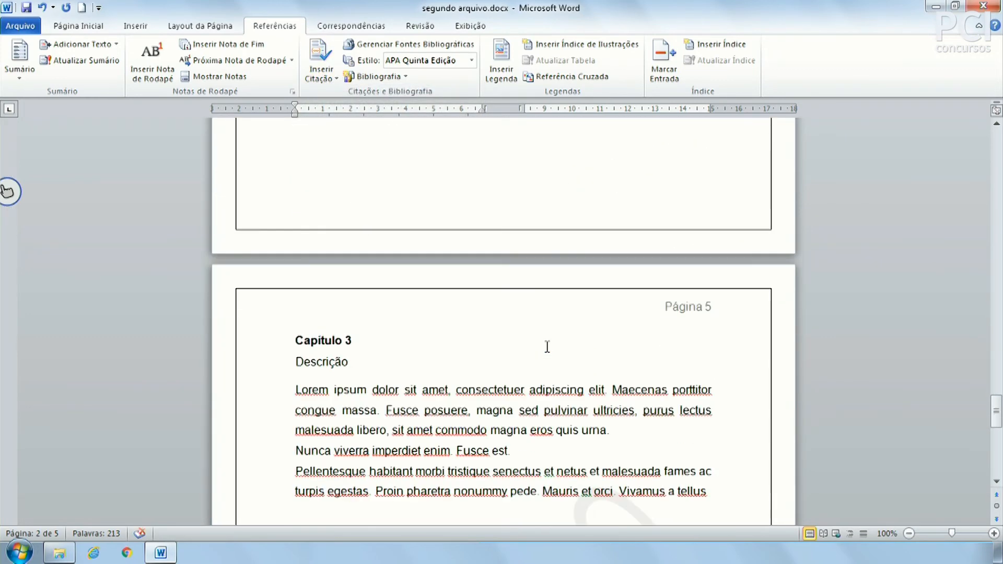
pyautogui.scroll(-9, 547, 347)
pyautogui.click(342, 400)
pyautogui.press('Return')
pyautogui.press('Return')
pyautogui.press('Return')
pyautogui.press('Return')
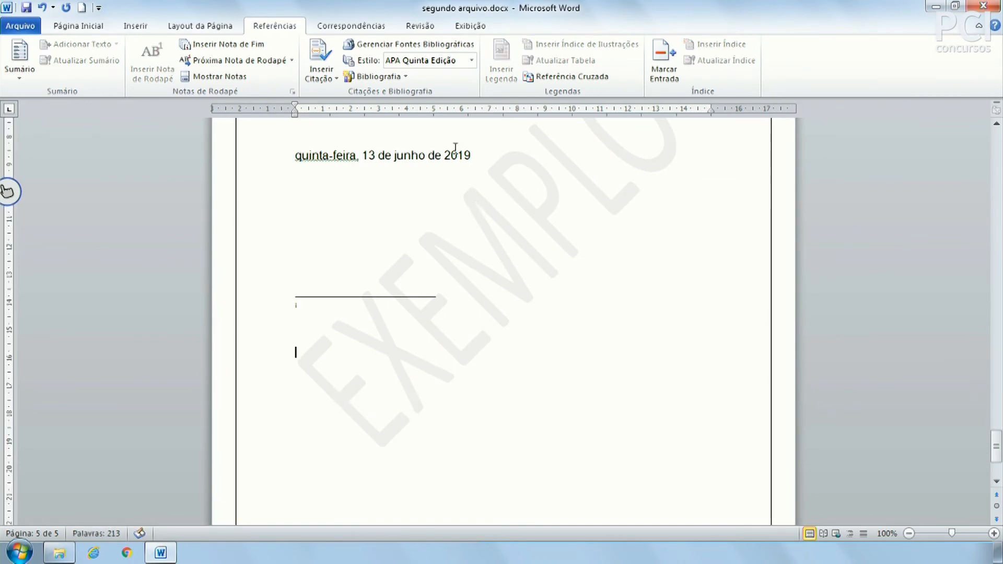
pyautogui.click(379, 77)
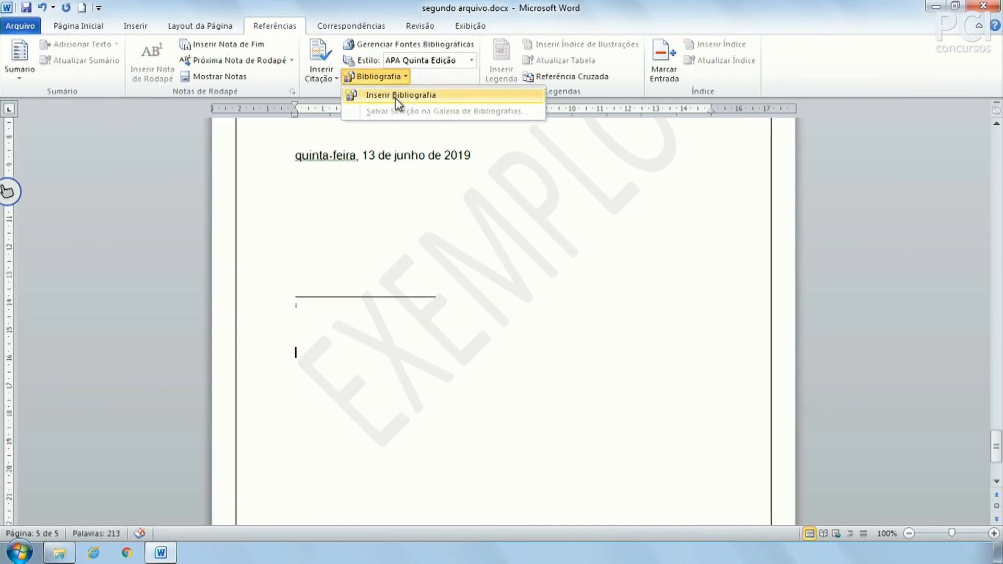
# Insert the bibliography below the endnote, listing the 2019 AULA WORD book from Editora PCI.
pyautogui.click(397, 95)
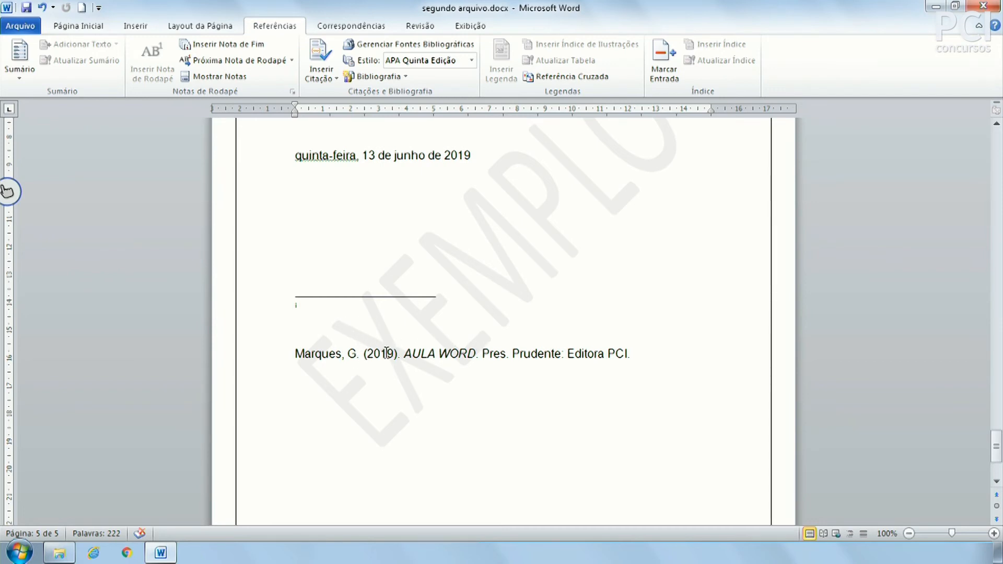
pyautogui.click(435, 354)
pyautogui.click(541, 385)
pyautogui.click(550, 357)
pyautogui.click(602, 344)
pyautogui.click(322, 72)
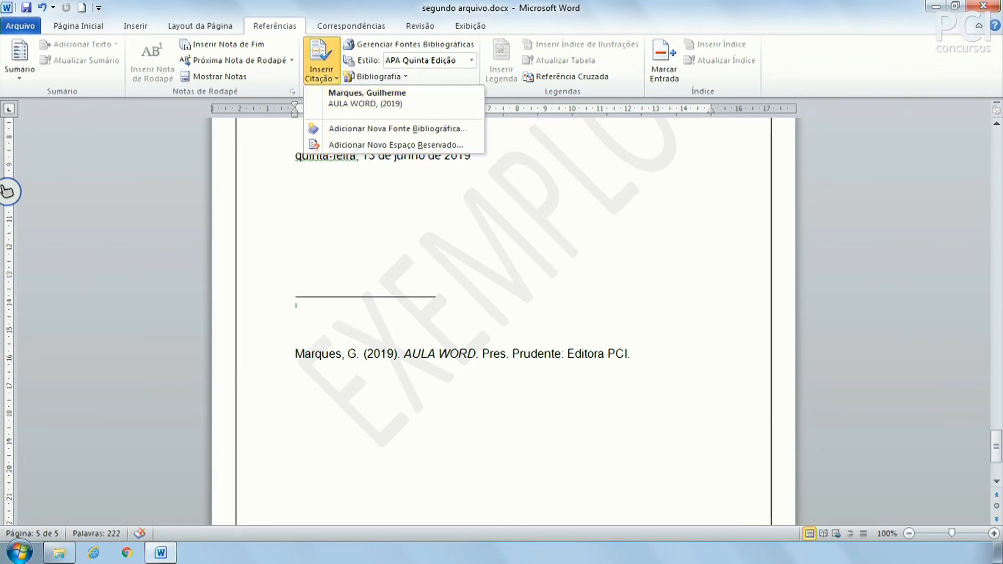
pyautogui.click(515, 369)
pyautogui.click(466, 355)
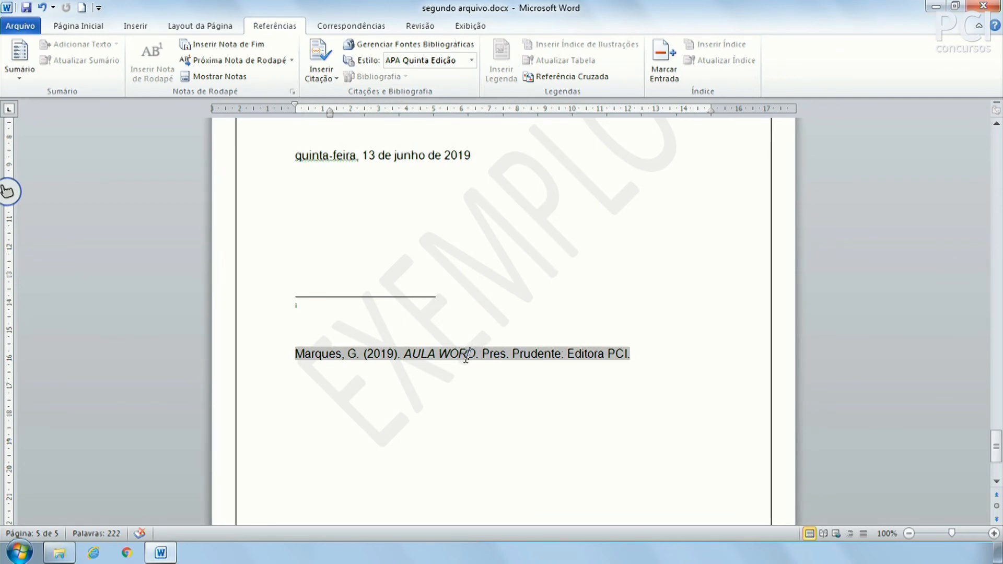
pyautogui.click(420, 415)
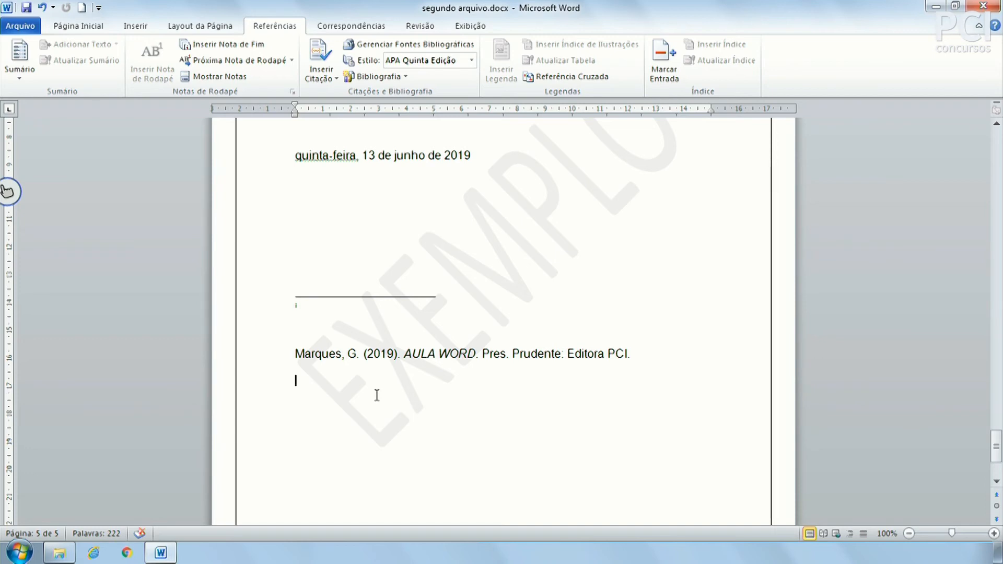
# Review the bibliographic source manager and citation styles, keeping APA Quinta Edição.
pyautogui.click(416, 46)
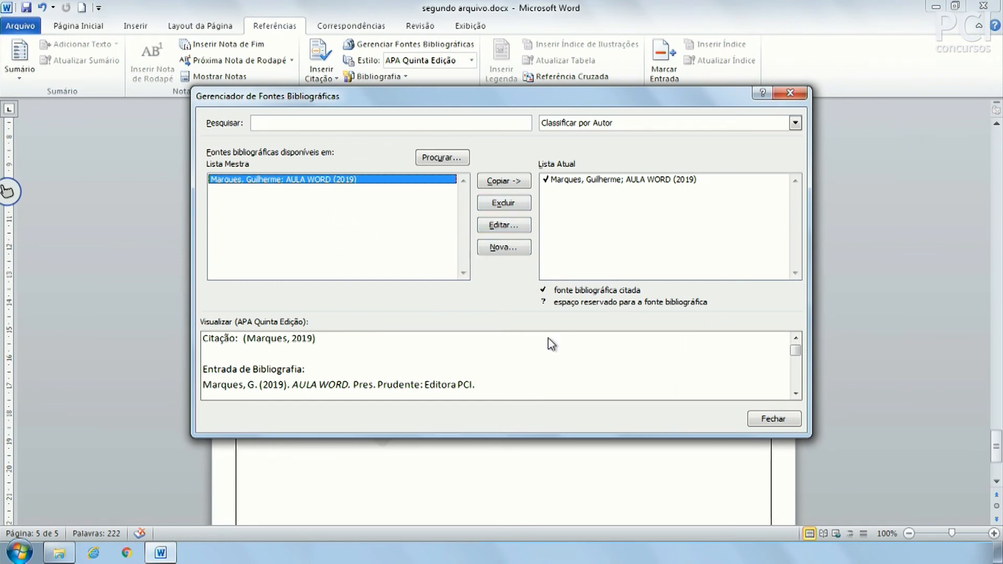
pyautogui.click(799, 420)
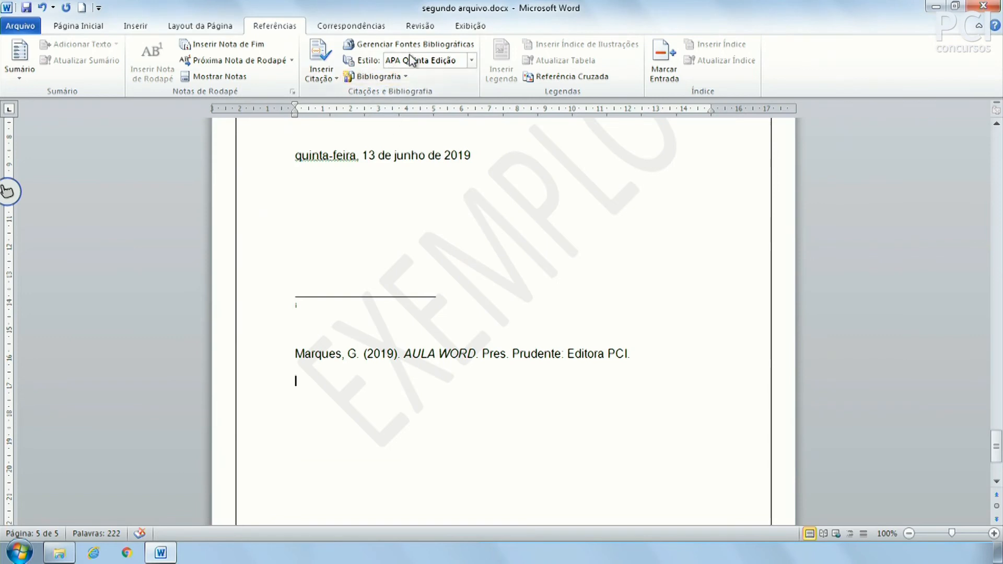
pyautogui.click(473, 61)
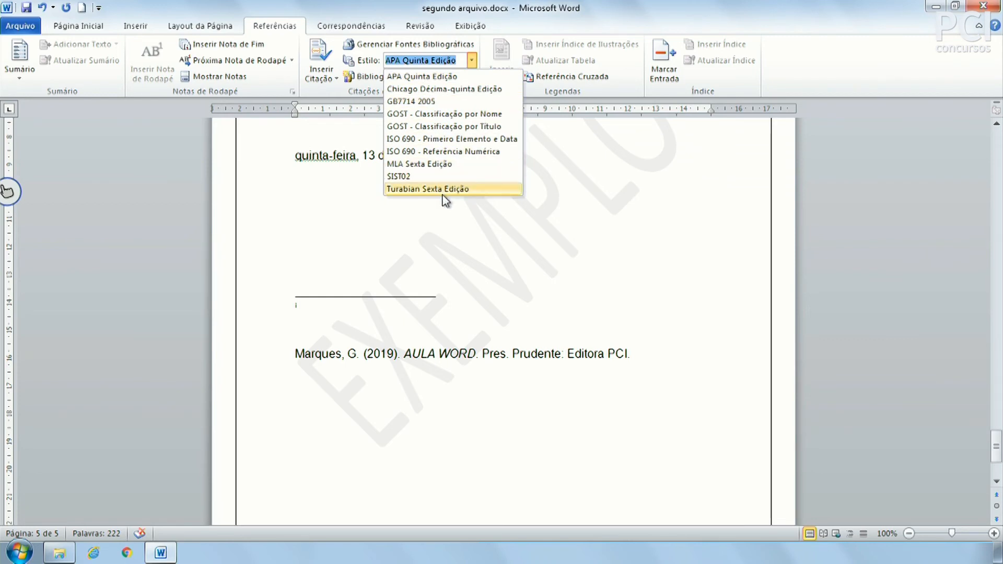
pyautogui.click(527, 337)
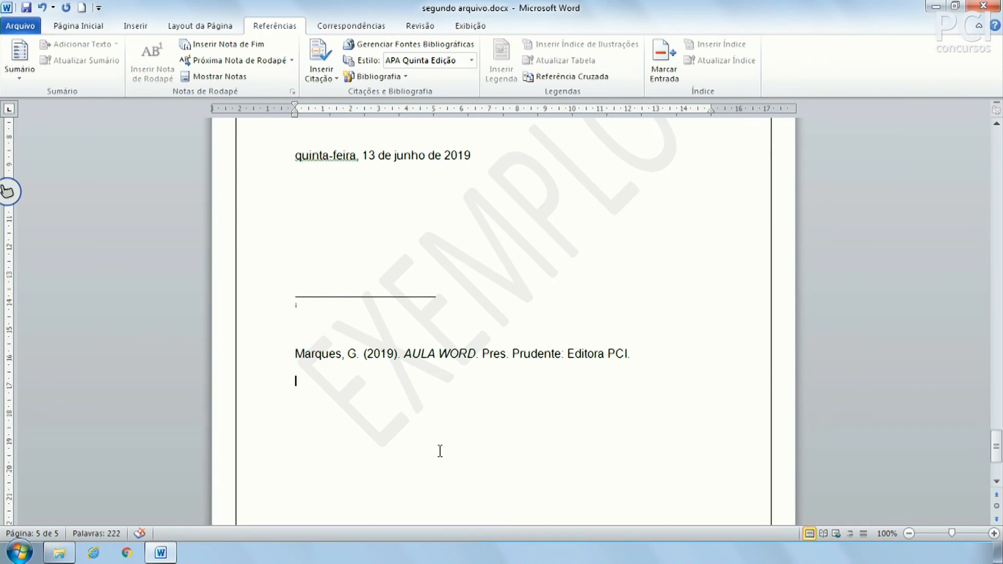
# Place the insertion point on the blank line at the top of page 3.
pyautogui.click(406, 220)
pyautogui.scroll(12, 407, 220)
pyautogui.scroll(20, 408, 219)
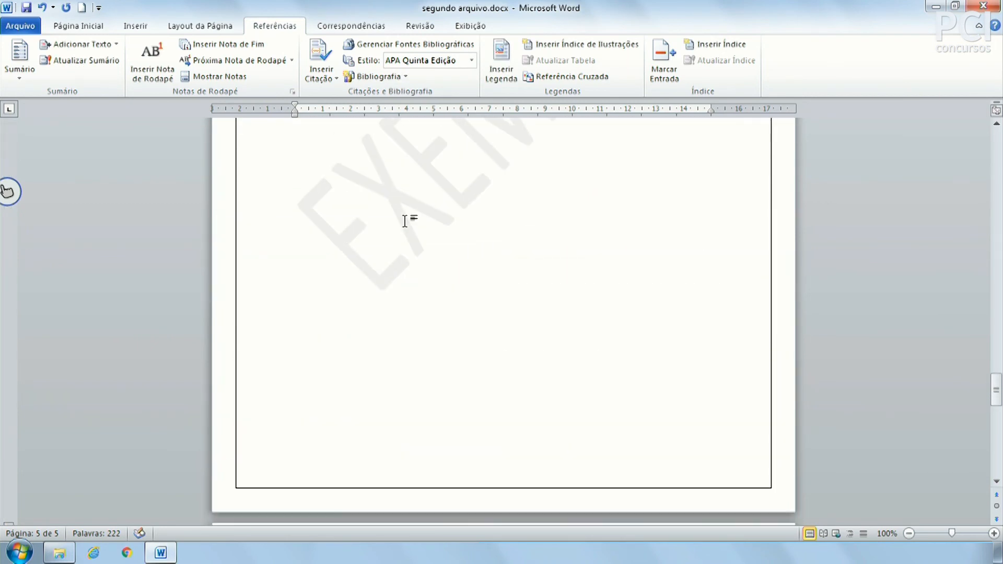
pyautogui.scroll(20, 510, 402)
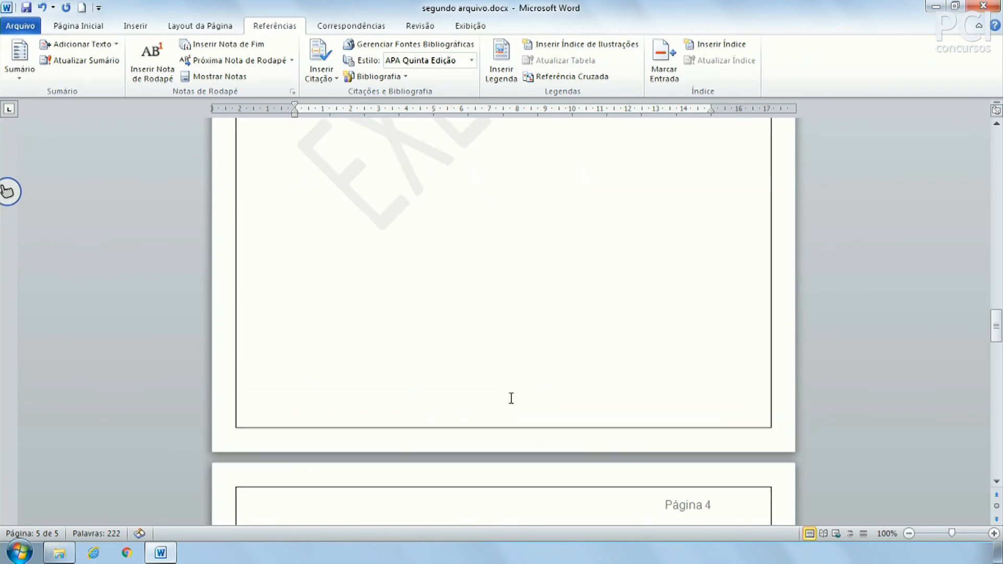
pyautogui.scroll(8, 510, 399)
pyautogui.scroll(-8, 510, 399)
pyautogui.scroll(12, 510, 399)
pyautogui.scroll(-5, 508, 400)
pyautogui.scroll(-10, 510, 406)
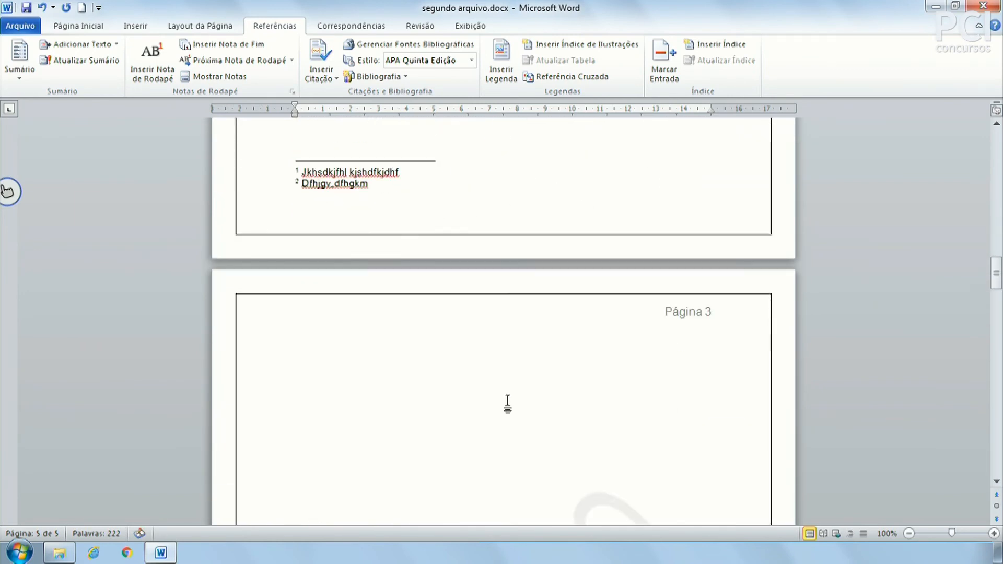
pyautogui.scroll(2, 493, 251)
pyautogui.click(495, 269)
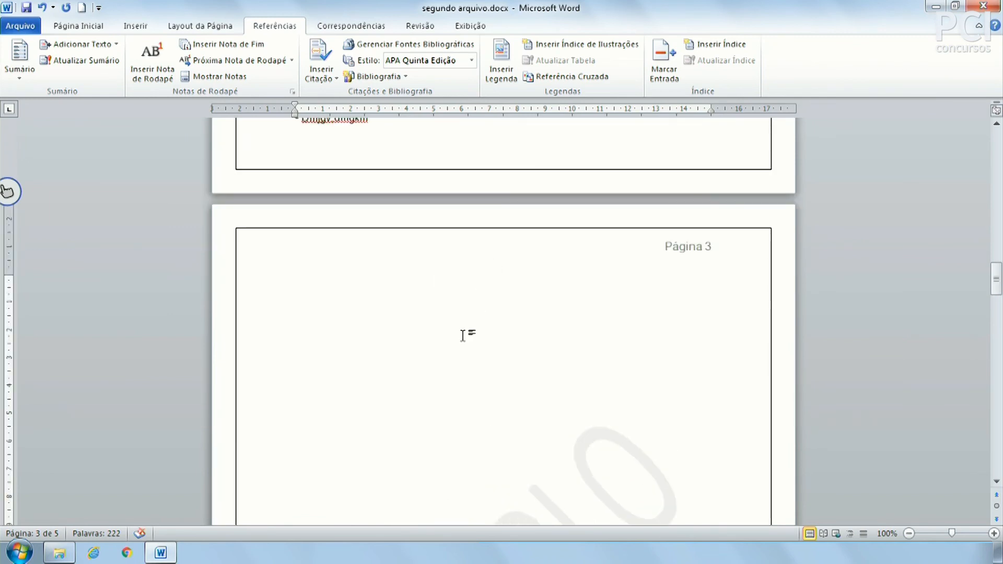
pyautogui.press('BackSpace')
pyautogui.press('BackSpace')
pyautogui.click(459, 337)
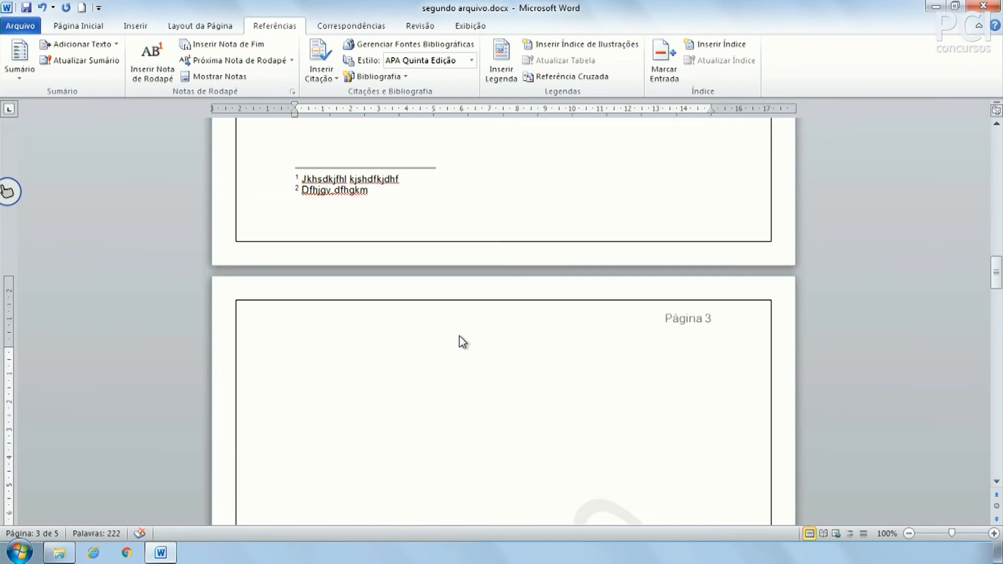
pyautogui.click(265, 369)
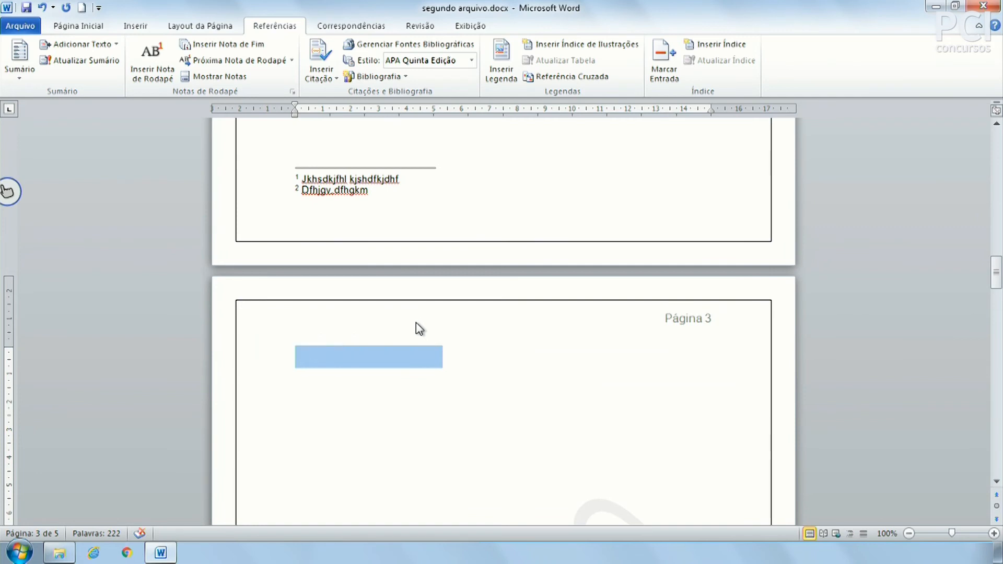
pyautogui.click(365, 336)
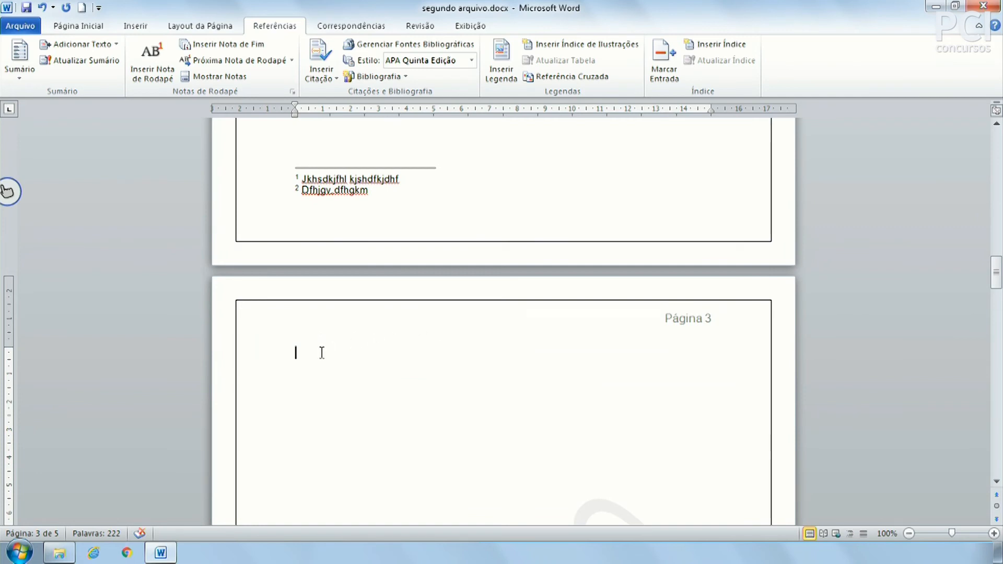
# Insert the SmartTV.png picture at that spot on page 3.
pyautogui.click(137, 28)
pyautogui.click(184, 55)
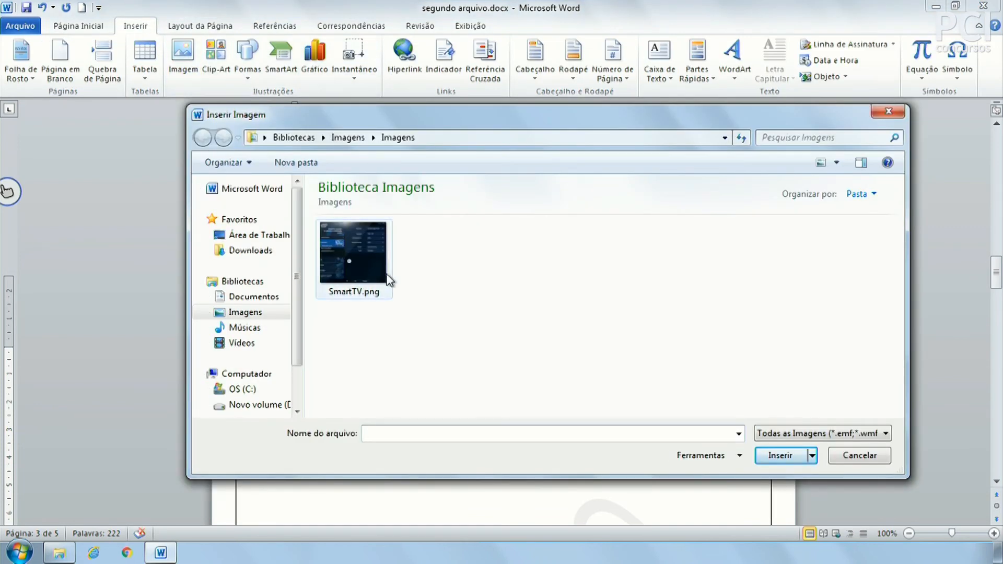
pyautogui.doubleClick(366, 269)
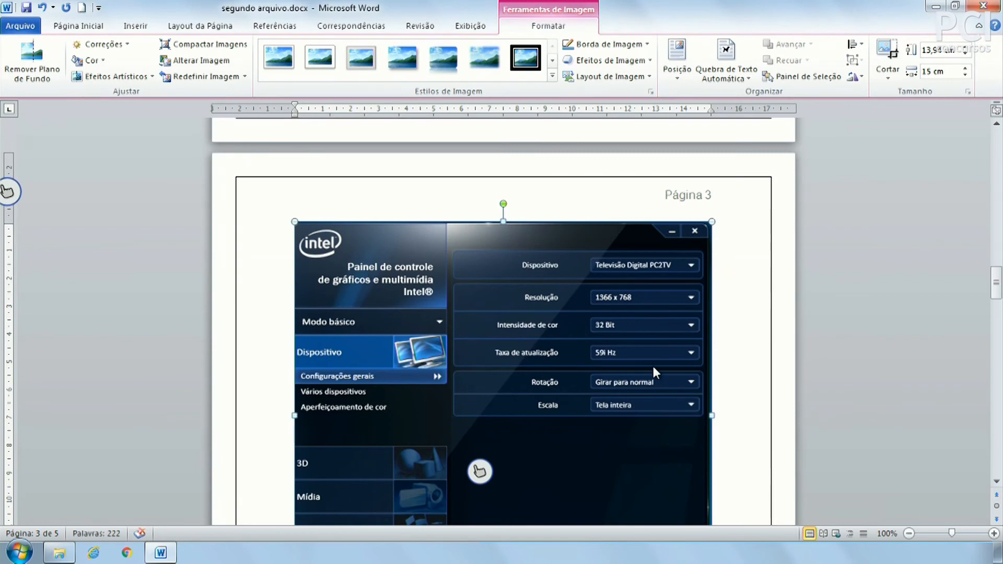
# Shrink the screenshot to about 4.18 × 4.5 cm.
pyautogui.scroll(-3, 653, 366)
pyautogui.moveTo(712, 447); pyautogui.dragTo(420, 176)
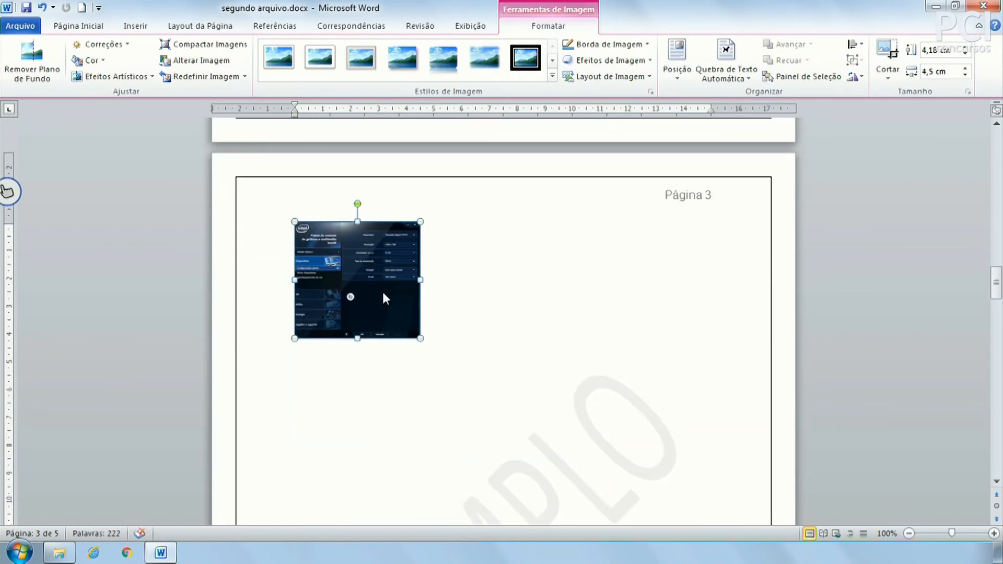
pyautogui.click(434, 280)
pyautogui.click(320, 262)
pyautogui.click(277, 26)
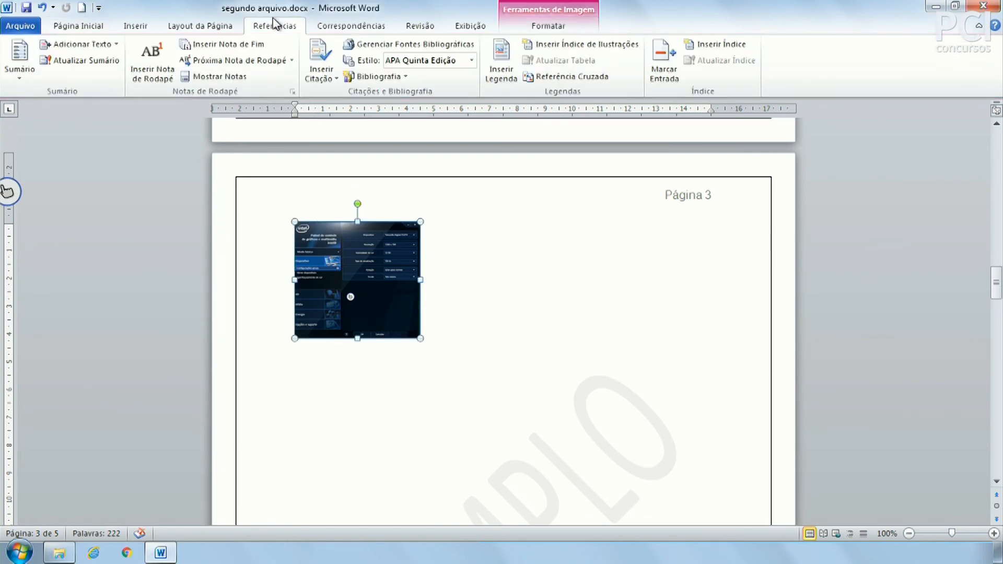
# Open the caption settings for the picture, keeping the label Figura.
pyautogui.click(503, 65)
pyautogui.moveTo(488, 184); pyautogui.dragTo(723, 215)
pyautogui.click(692, 247)
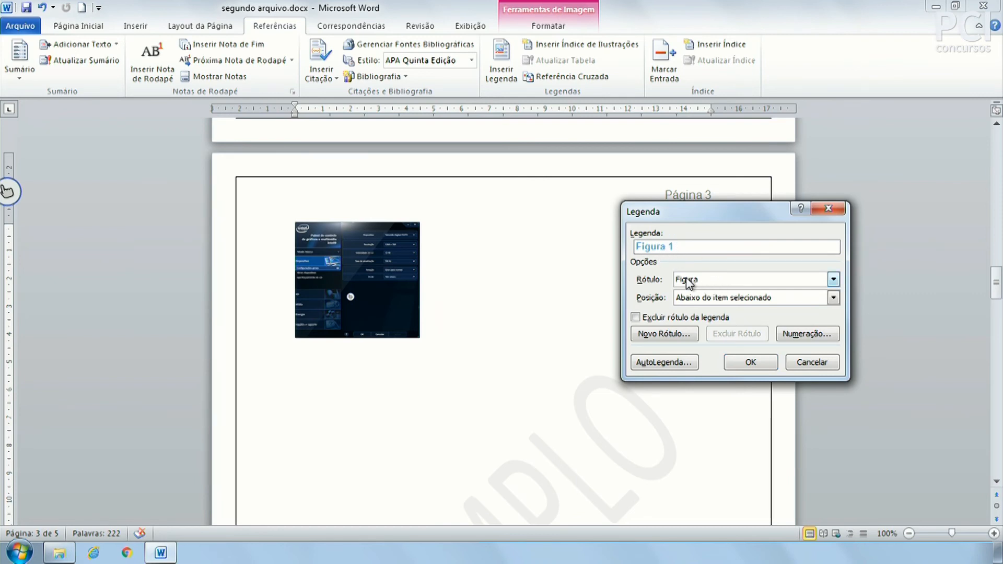
pyautogui.click(701, 279)
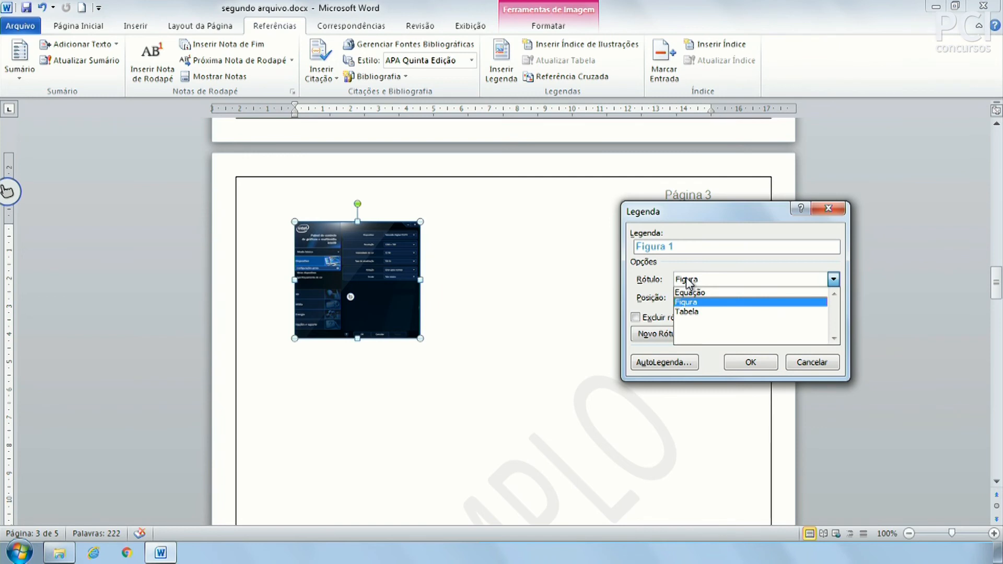
pyautogui.click(700, 312)
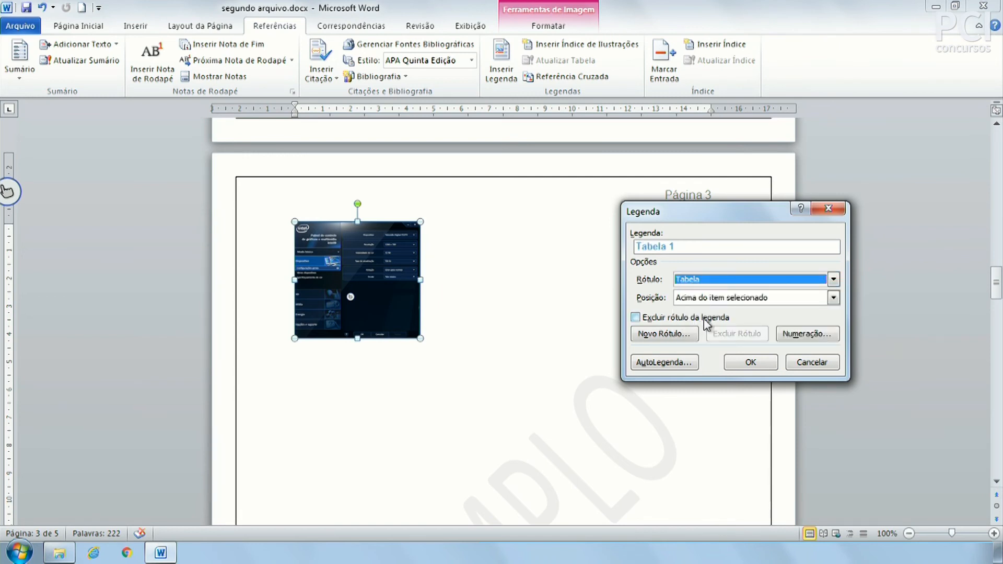
pyautogui.click(700, 278)
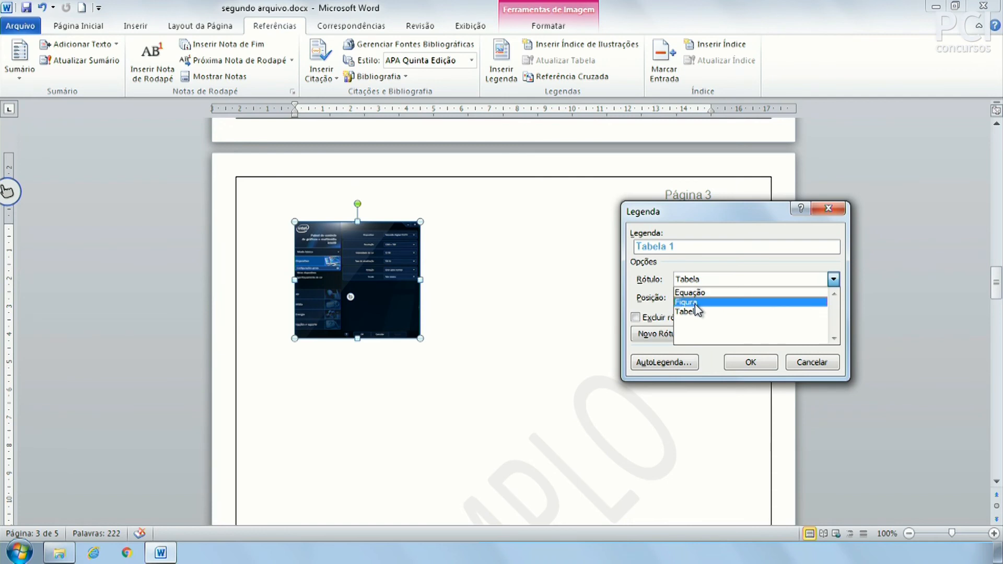
pyautogui.click(696, 303)
# Add '- Exemplo Word' to the caption, positioned below the selected item, and insert it.
pyautogui.click(705, 250)
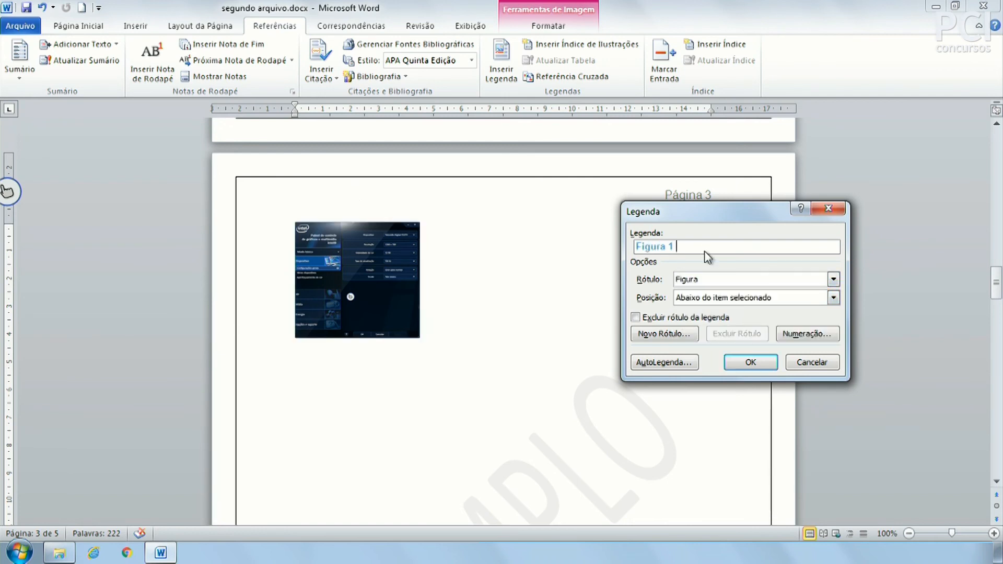
pyautogui.write('- Exemplo Word')
pyautogui.click(735, 307)
pyautogui.click(735, 320)
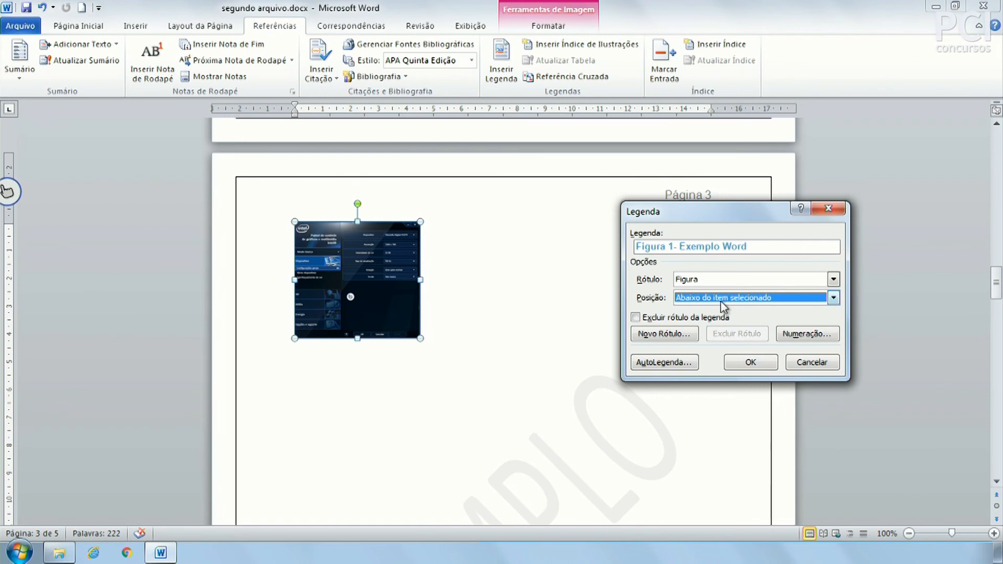
pyautogui.click(669, 319)
pyautogui.click(669, 319)
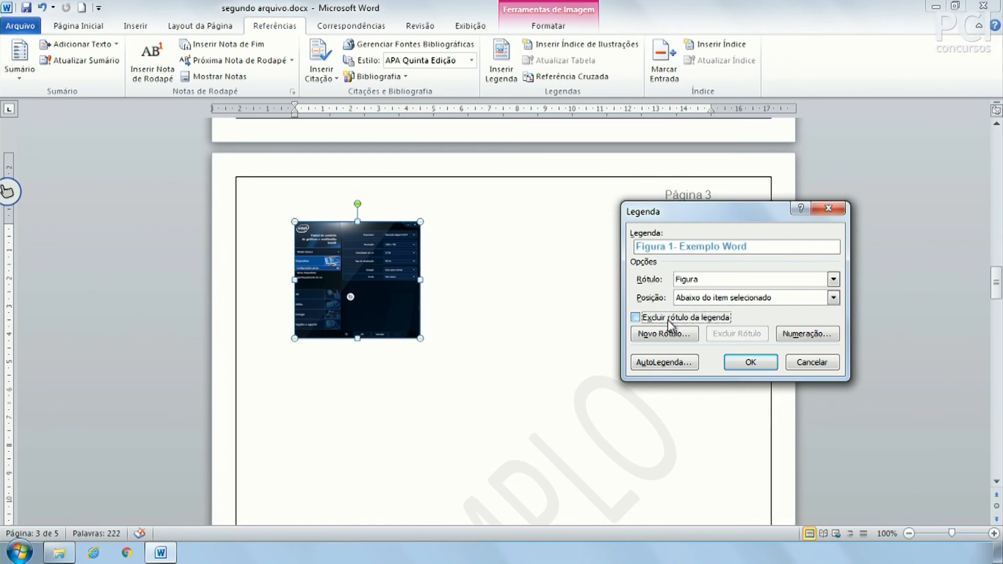
pyautogui.click(662, 318)
pyautogui.click(662, 319)
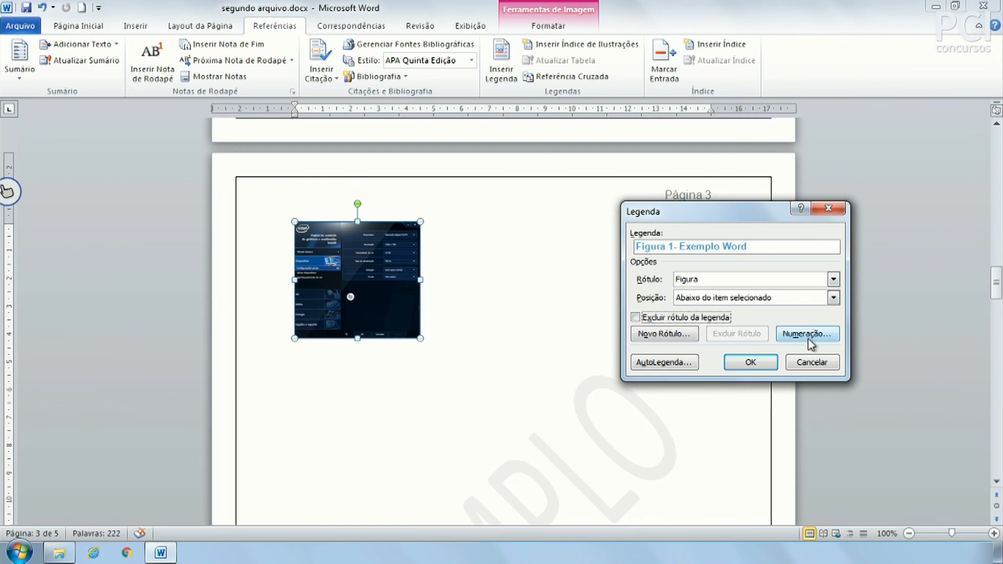
pyautogui.click(755, 363)
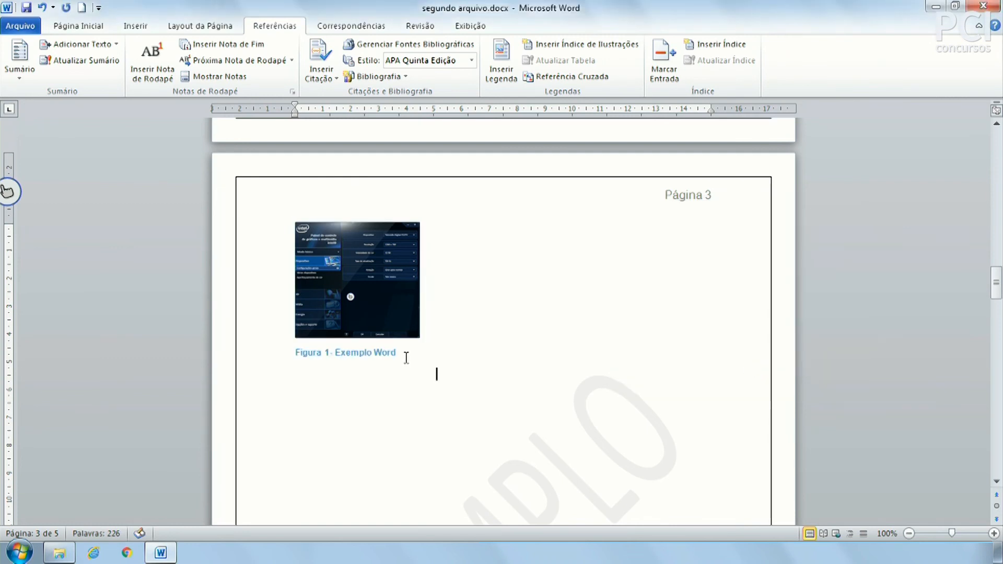
# Insert a page break after the caption to start a new page 6.
pyautogui.moveTo(375, 354); pyautogui.dragTo(300, 363)
pyautogui.click(418, 409)
pyautogui.scroll(-17, 493, 374)
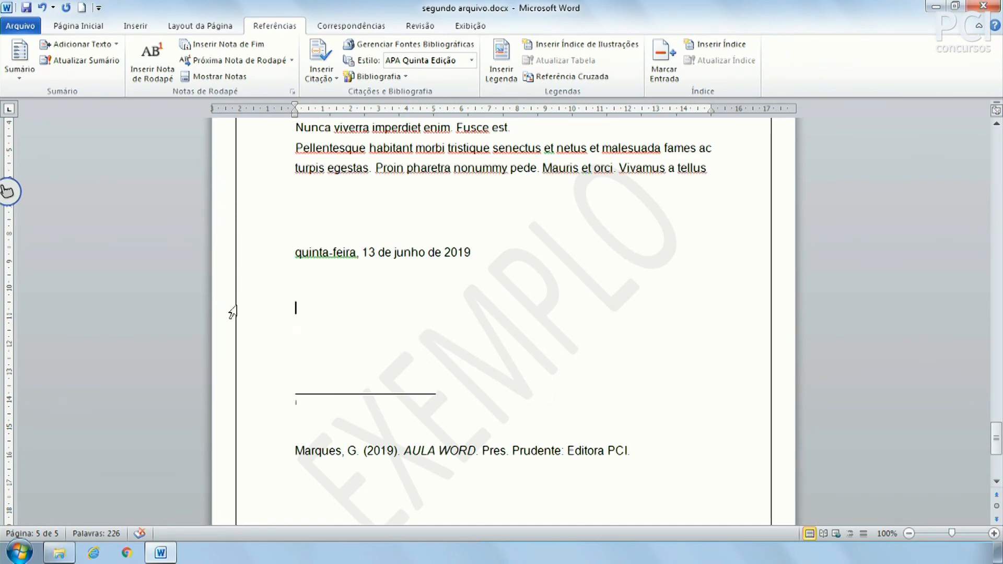
pyautogui.click(135, 25)
pyautogui.hotkey('ctrl', 'Return')
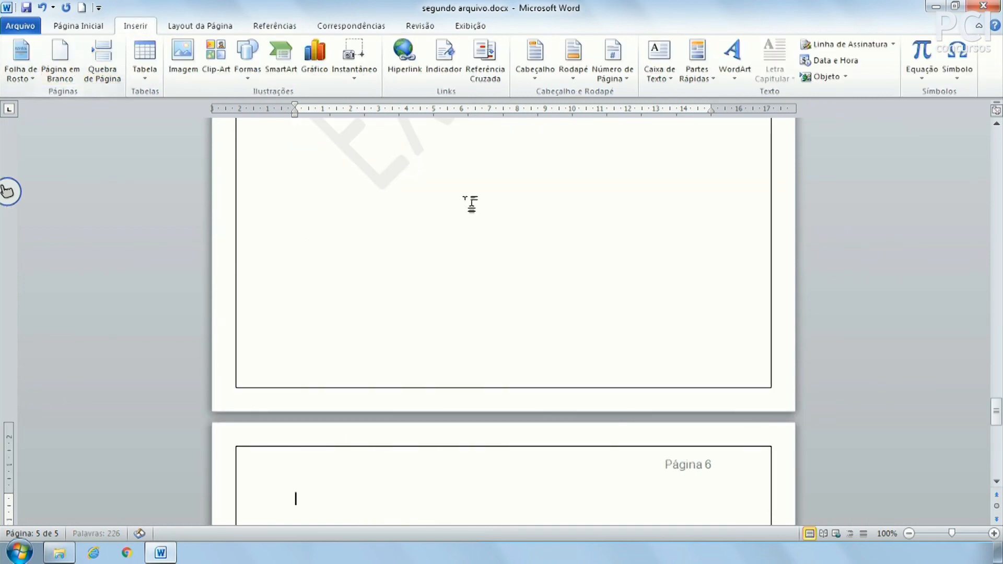
# Insert an index of illustrations with right-aligned page numbers and dotted leader on page 6.
pyautogui.click(259, 29)
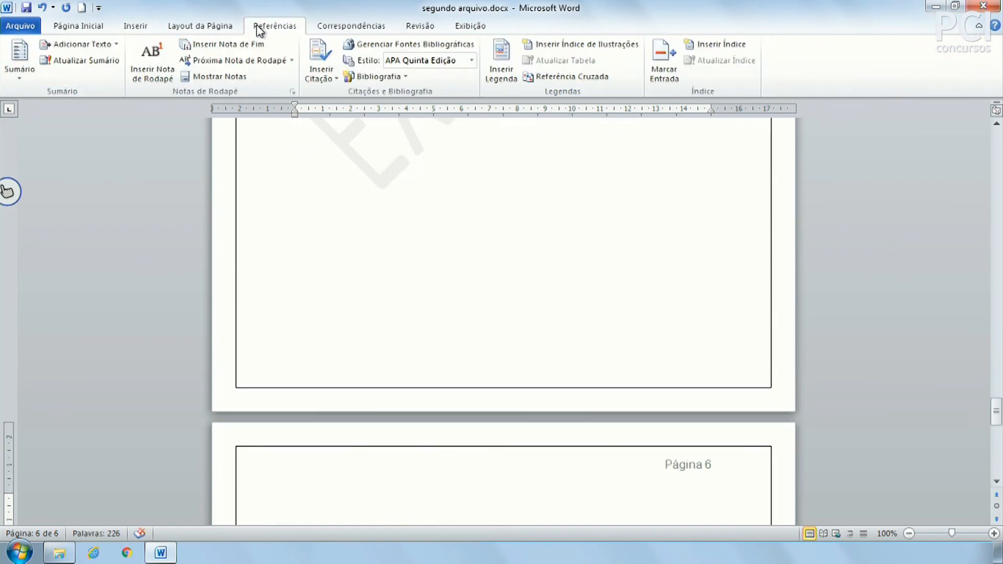
pyautogui.click(569, 45)
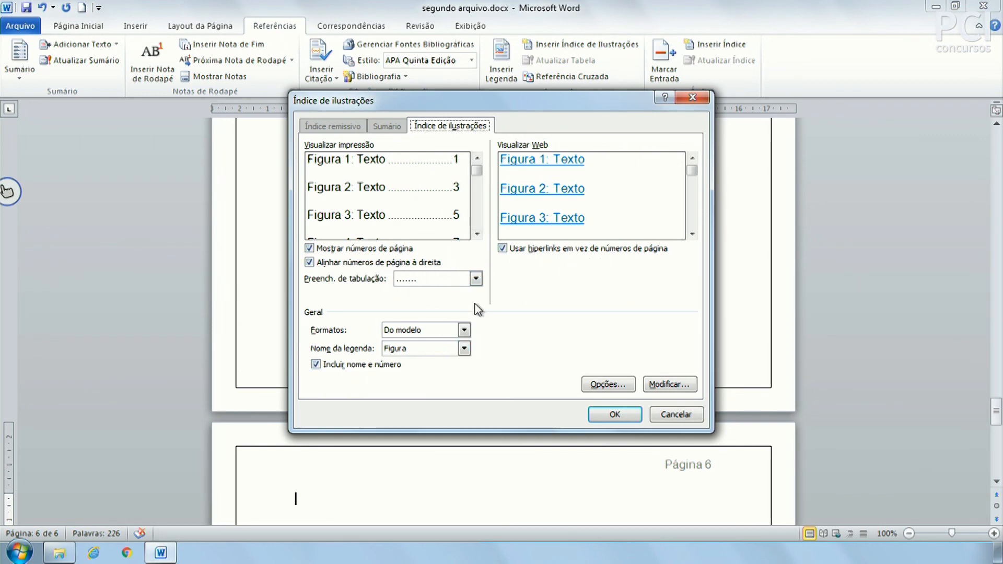
pyautogui.click(391, 249)
pyautogui.click(387, 251)
pyautogui.click(368, 263)
pyautogui.click(368, 264)
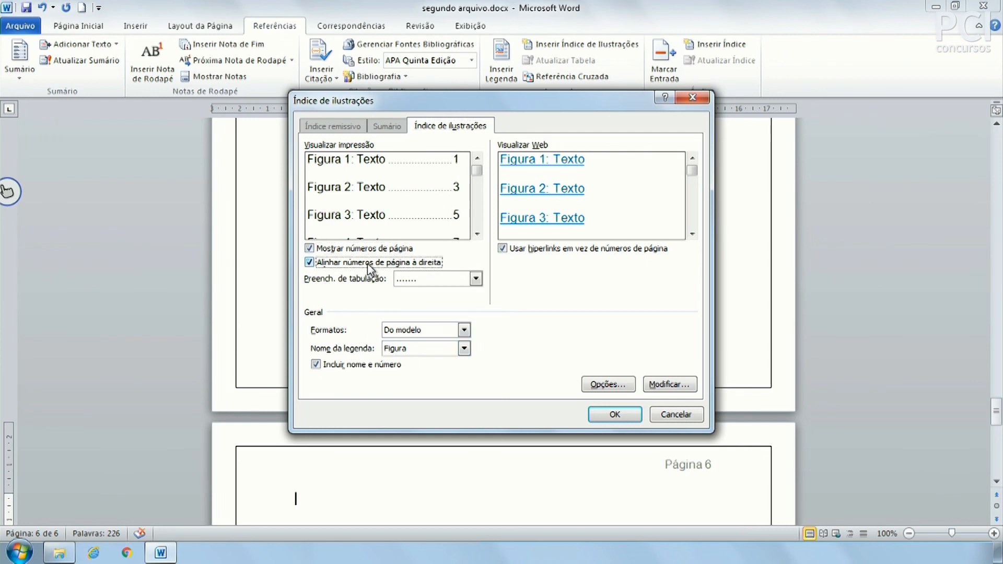
pyautogui.click(476, 278)
pyautogui.click(476, 278)
pyautogui.click(622, 415)
pyautogui.scroll(-5, 524, 406)
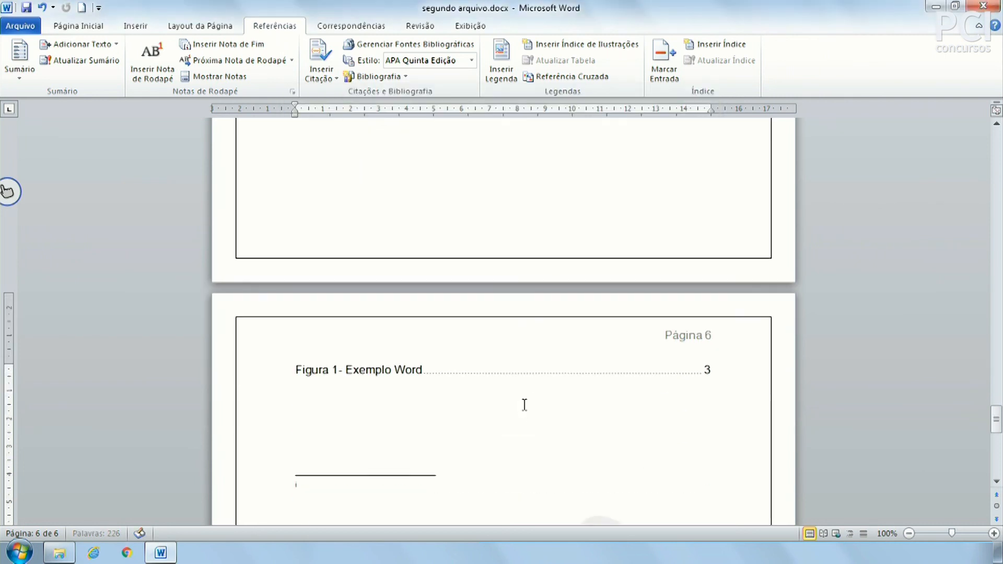
pyautogui.click(427, 341)
pyautogui.click(459, 354)
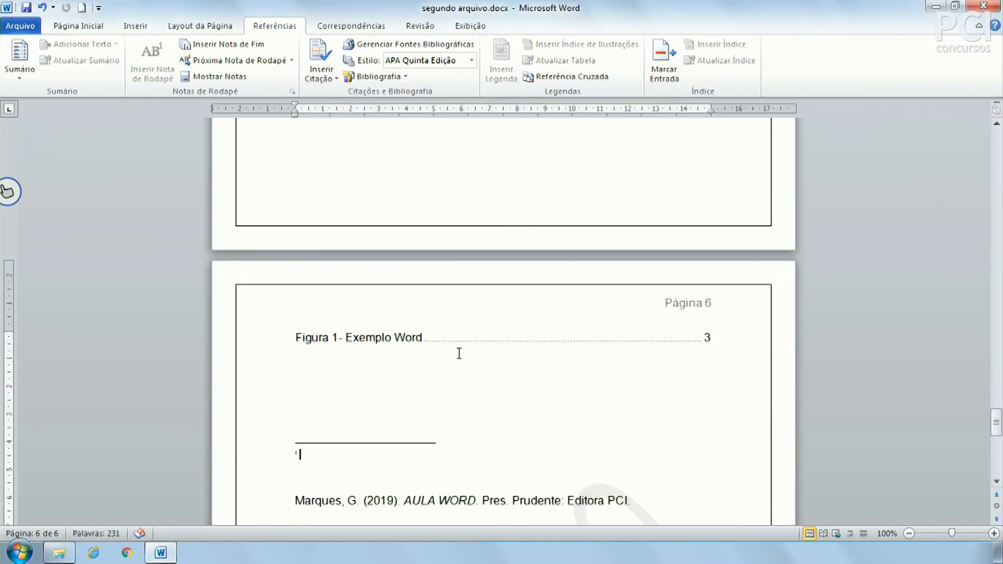
pyautogui.click(335, 337)
pyautogui.click(365, 363)
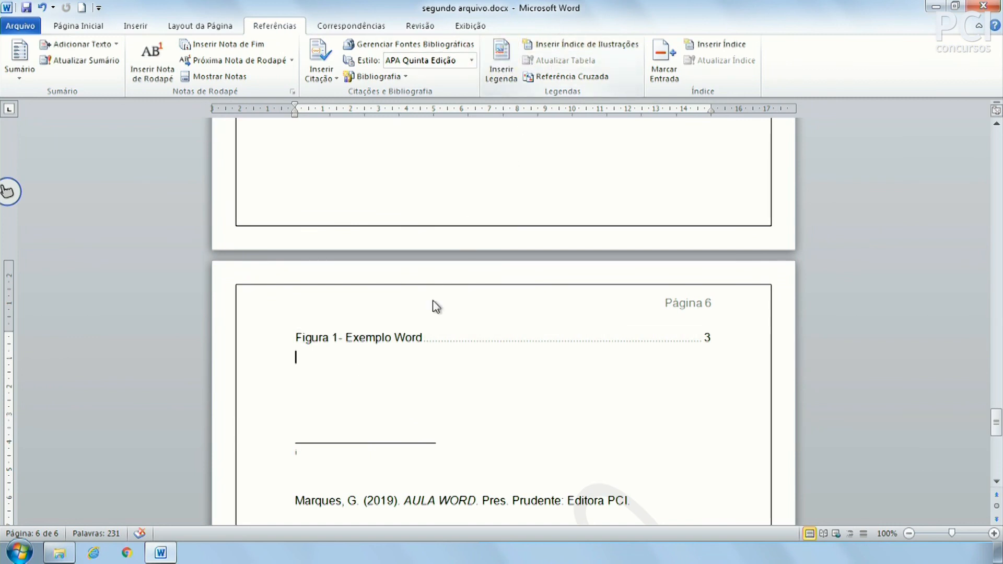
pyautogui.click(707, 337)
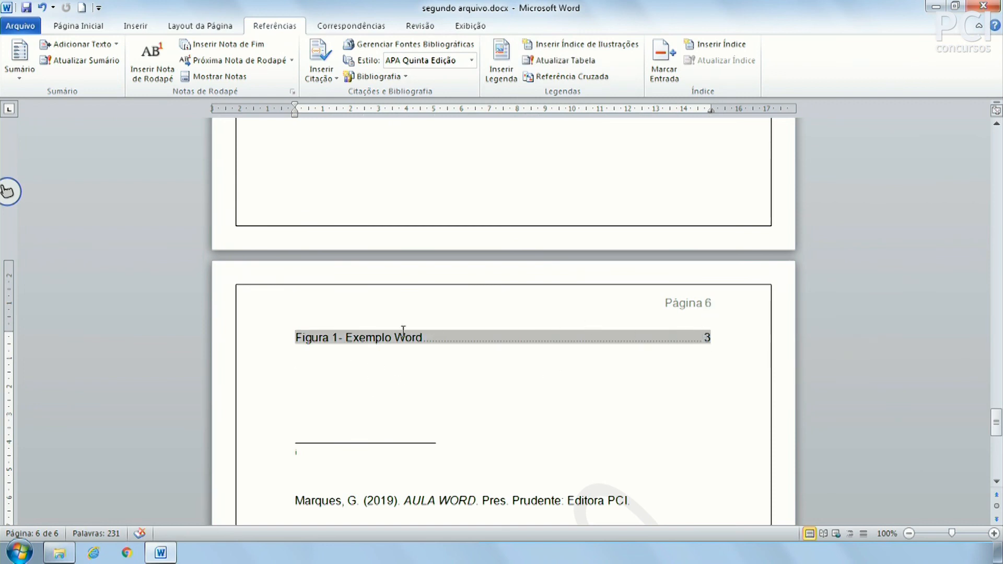
pyautogui.click(458, 337)
pyautogui.click(569, 60)
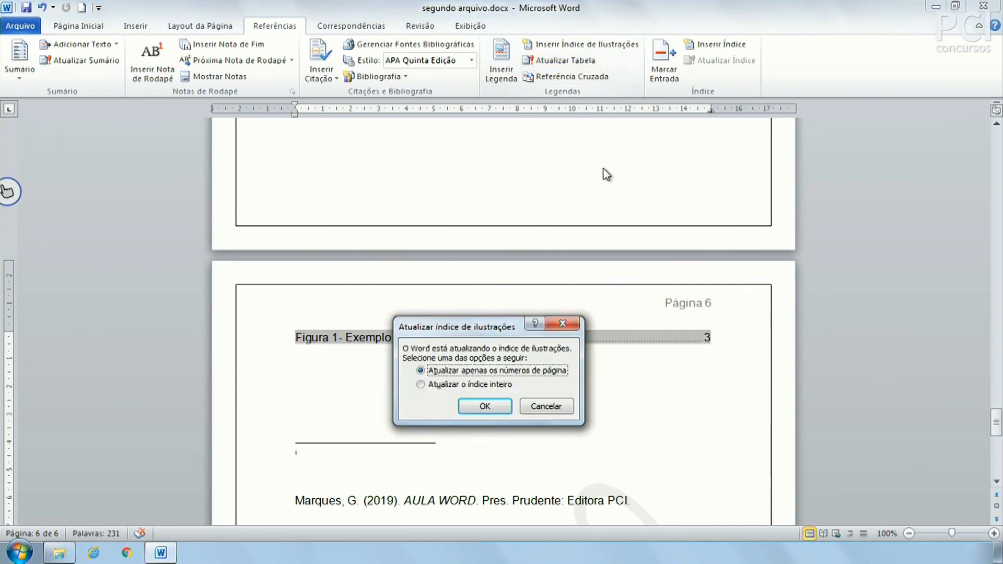
pyautogui.click(573, 407)
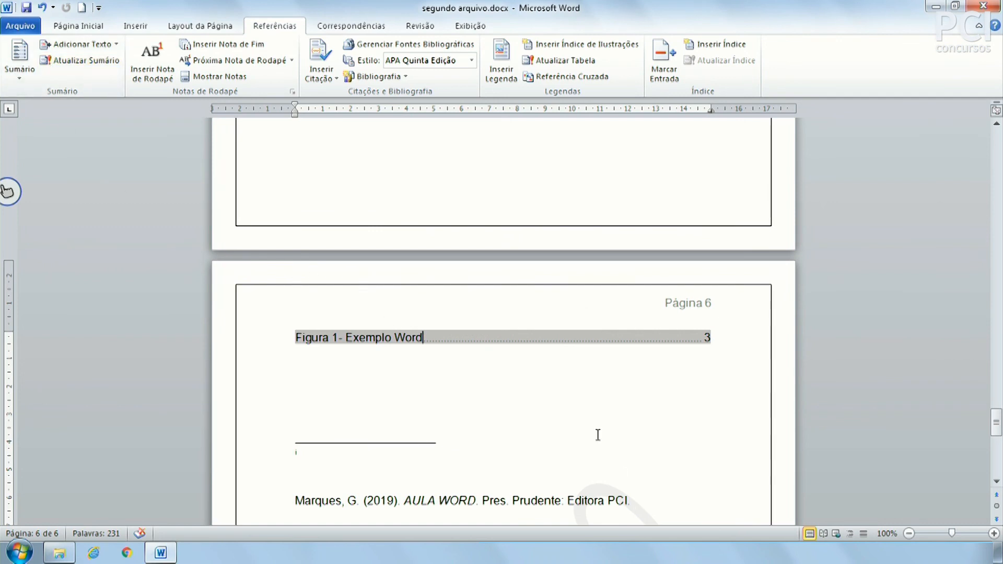
pyautogui.click(584, 358)
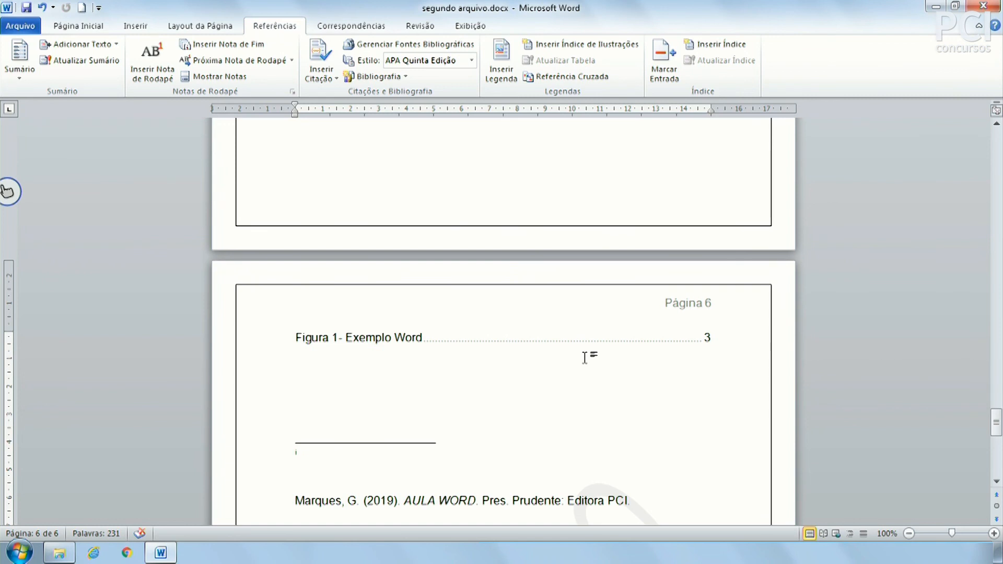
pyautogui.scroll(1, 695, 372)
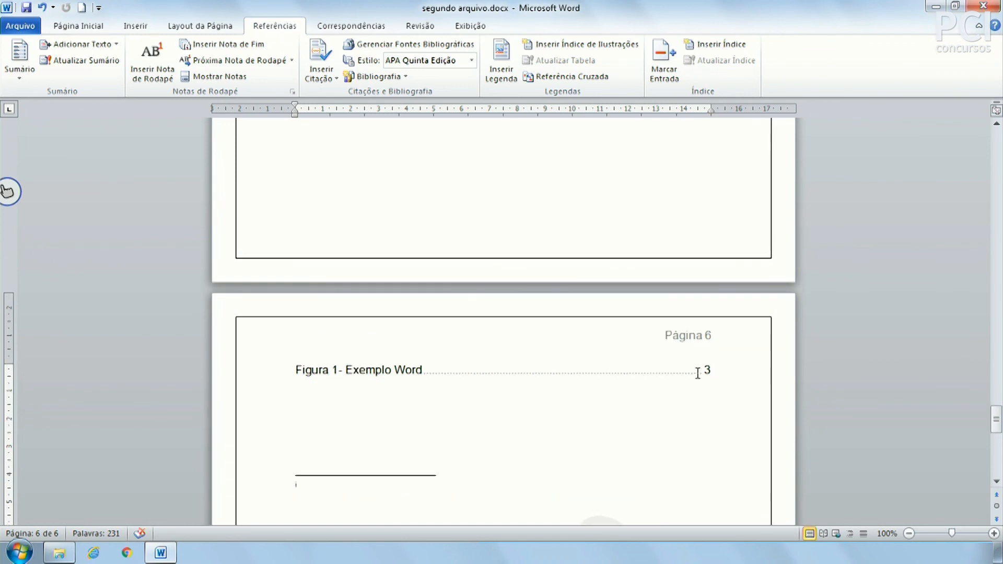
pyautogui.scroll(6, 601, 371)
pyautogui.scroll(6, 531, 388)
pyautogui.click(409, 325)
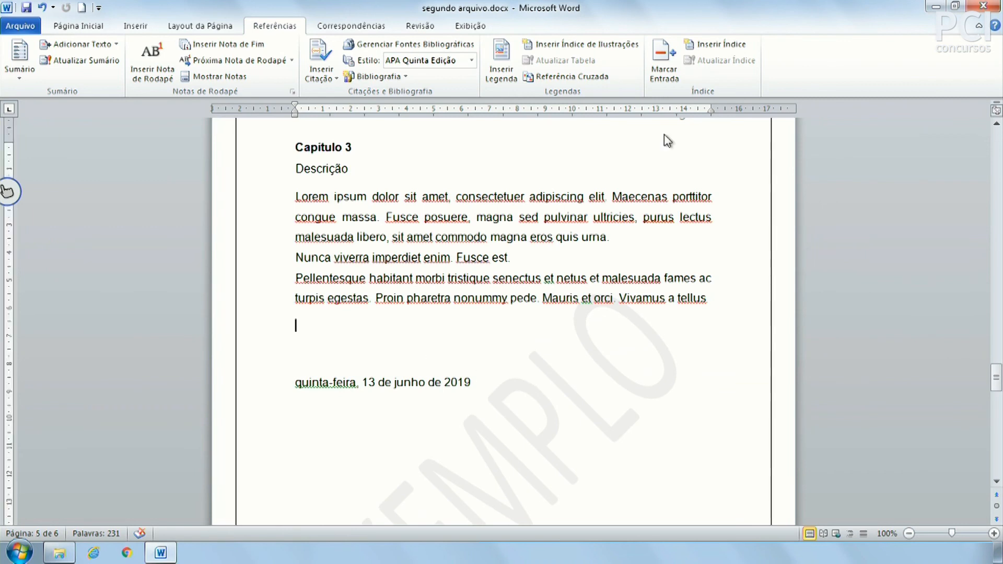
pyautogui.click(671, 57)
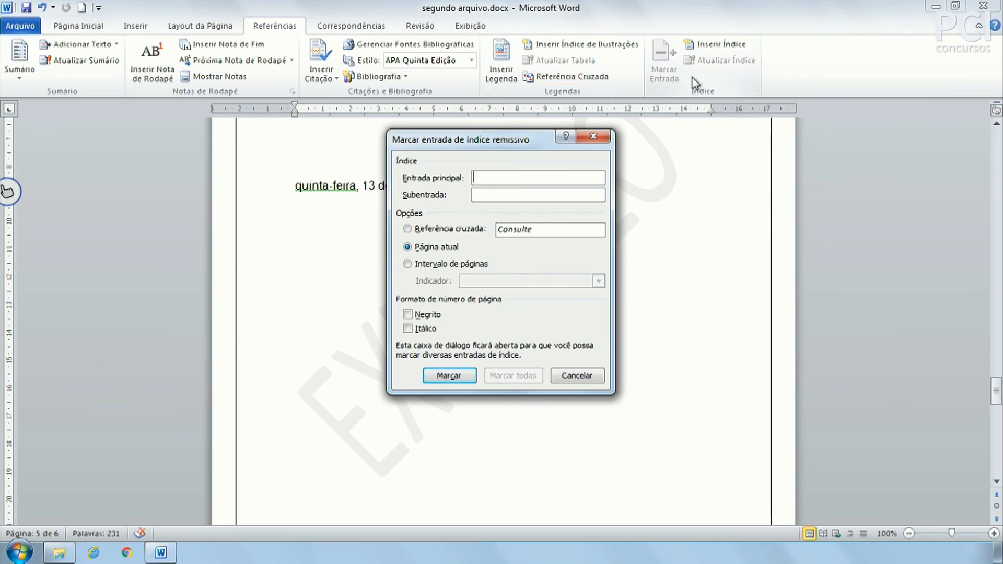
pyautogui.click(595, 384)
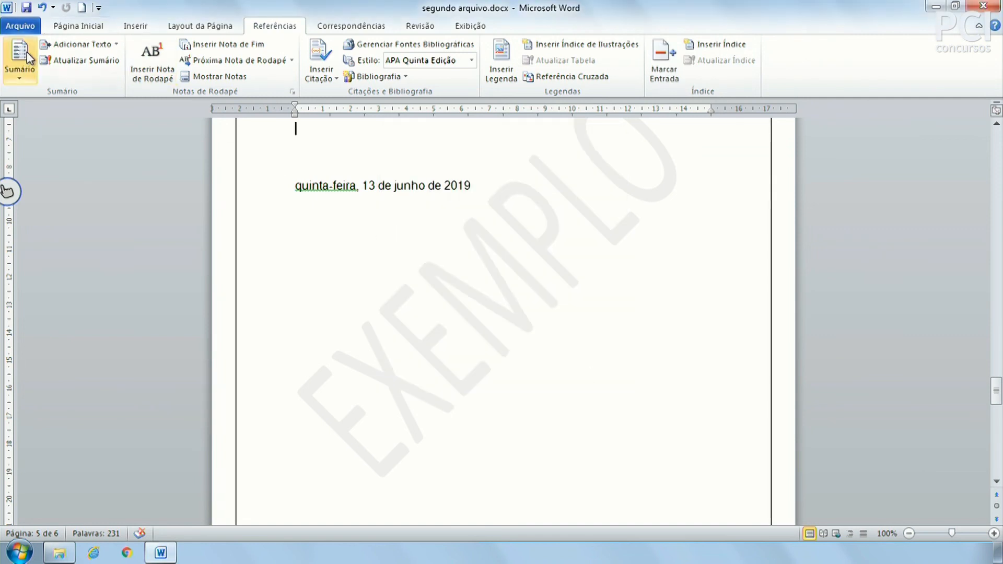